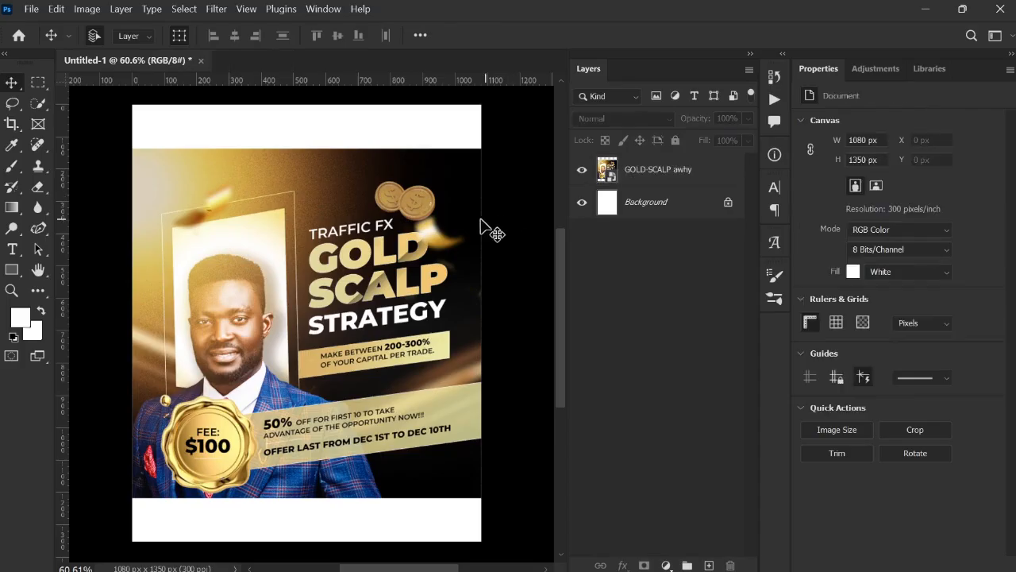
# - Select the poster image, toggle layer filtering off and on, and filter the layer list for smart objects
pyautogui.click(406, 216)
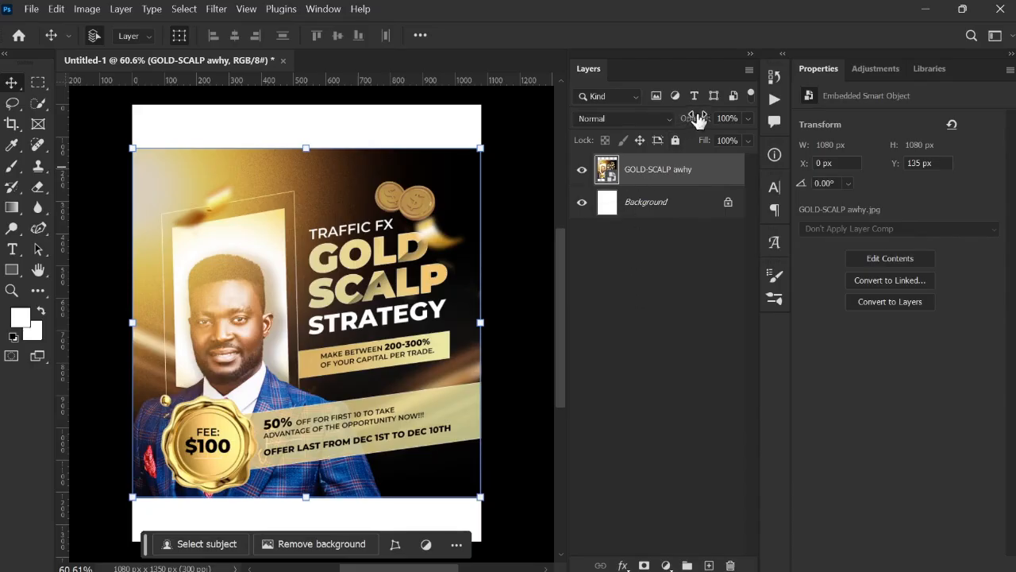
pyautogui.click(751, 96)
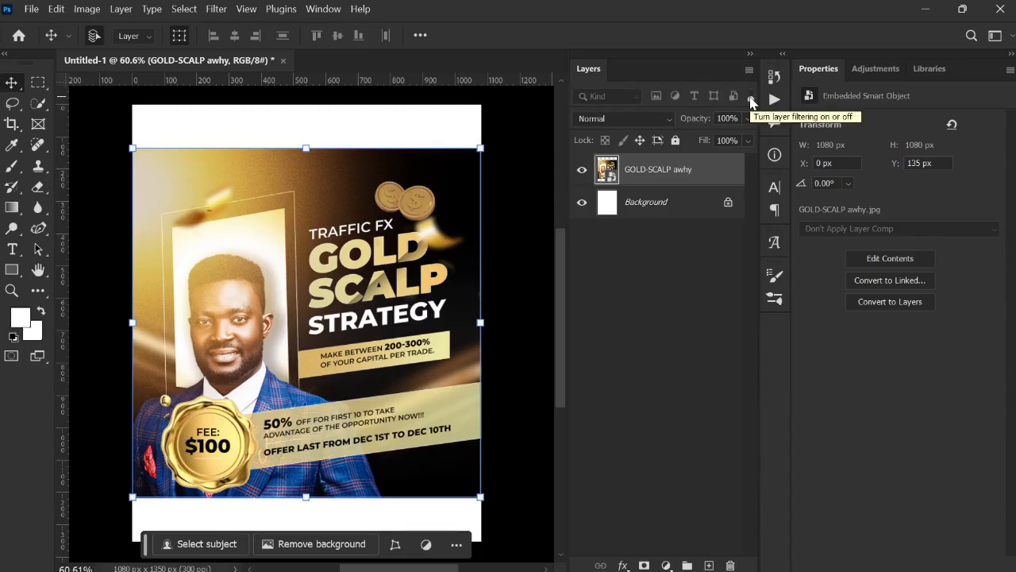
pyautogui.click(751, 96)
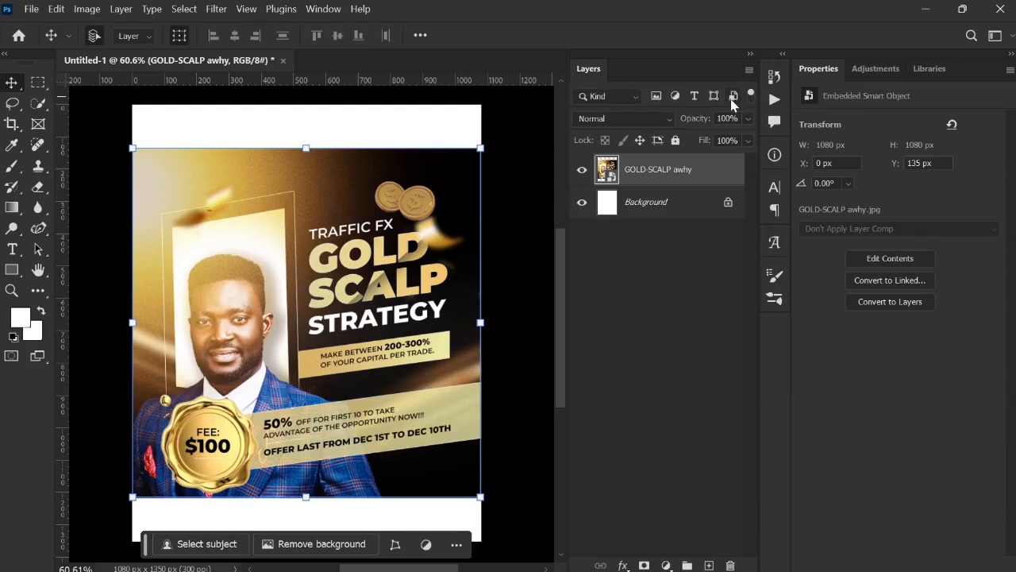
pyautogui.click(732, 99)
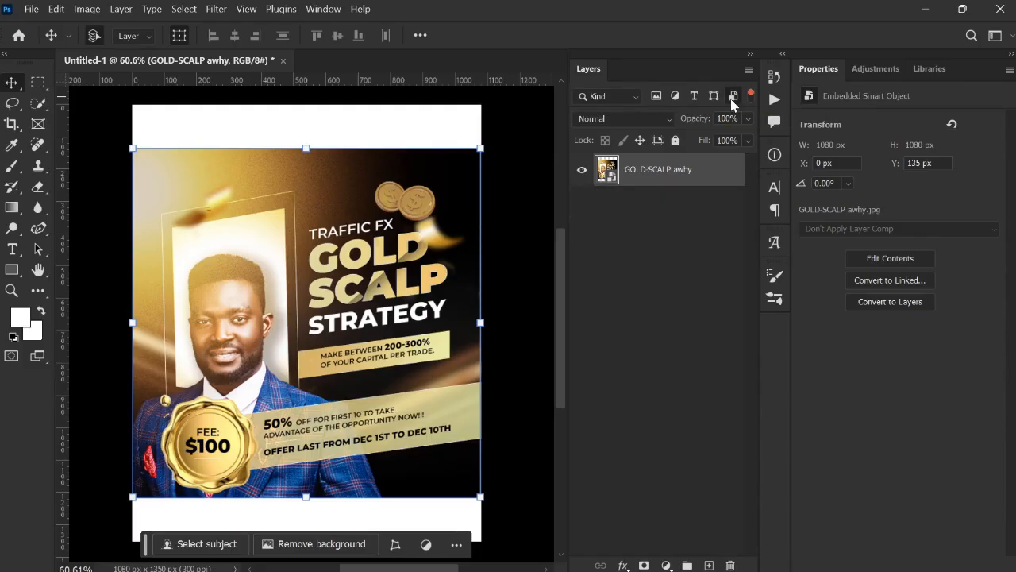
pyautogui.click(731, 99)
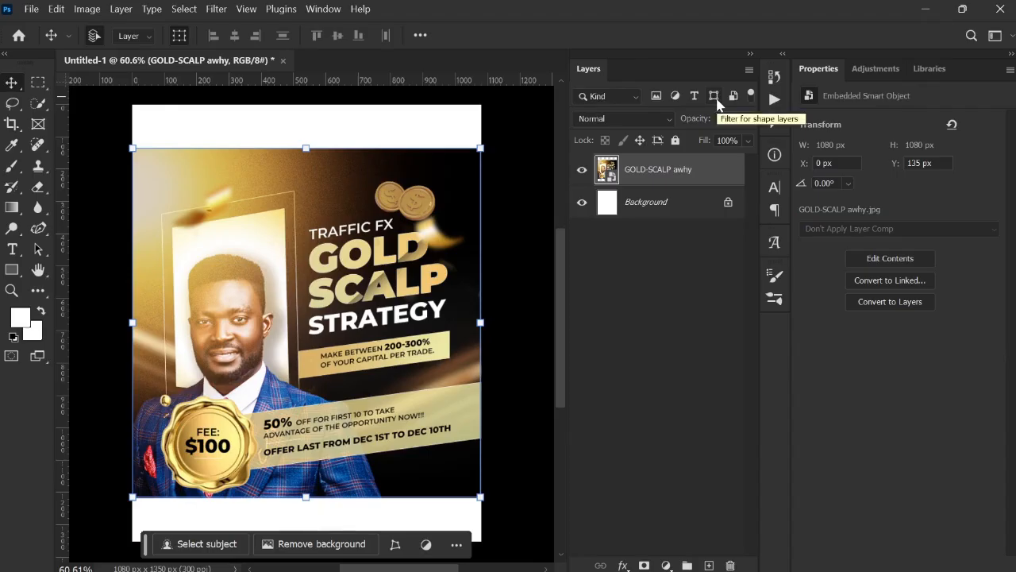
# - Filter the layer list in turn for shape, type, adjustment and pixel layers, clearing each filter before the next one
pyautogui.click(716, 98)
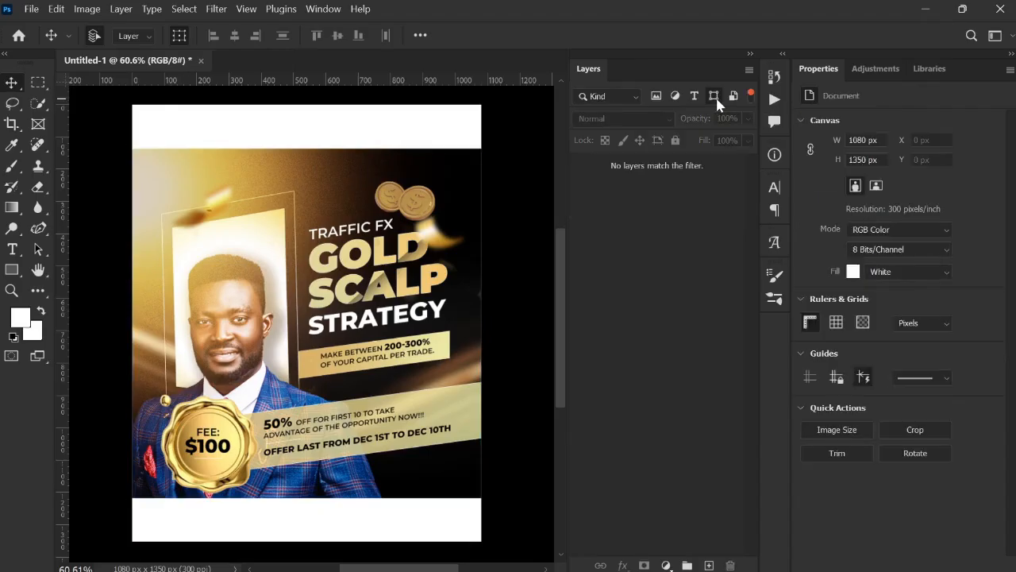
pyautogui.click(715, 95)
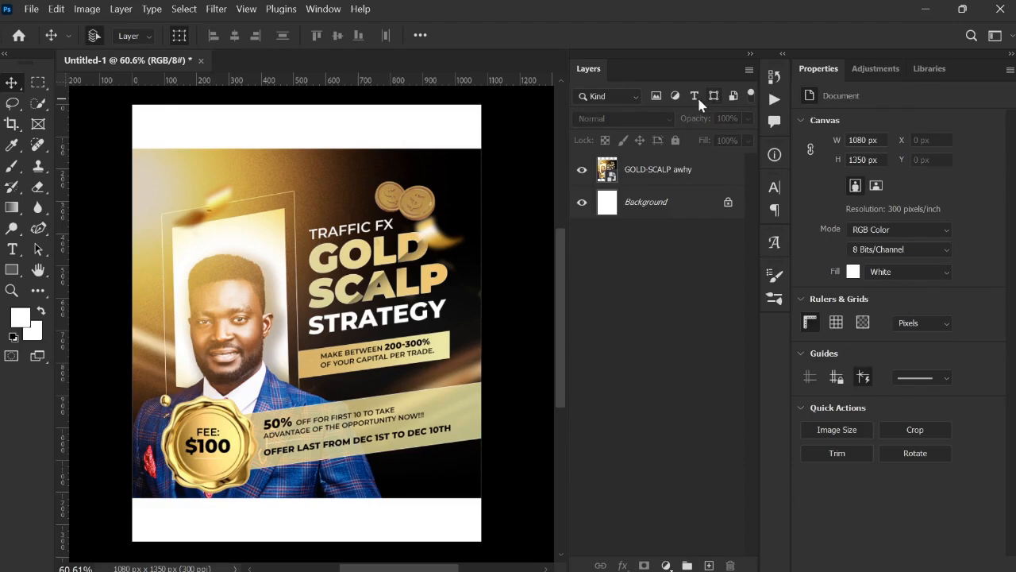
pyautogui.click(694, 97)
pyautogui.click(694, 99)
pyautogui.click(674, 96)
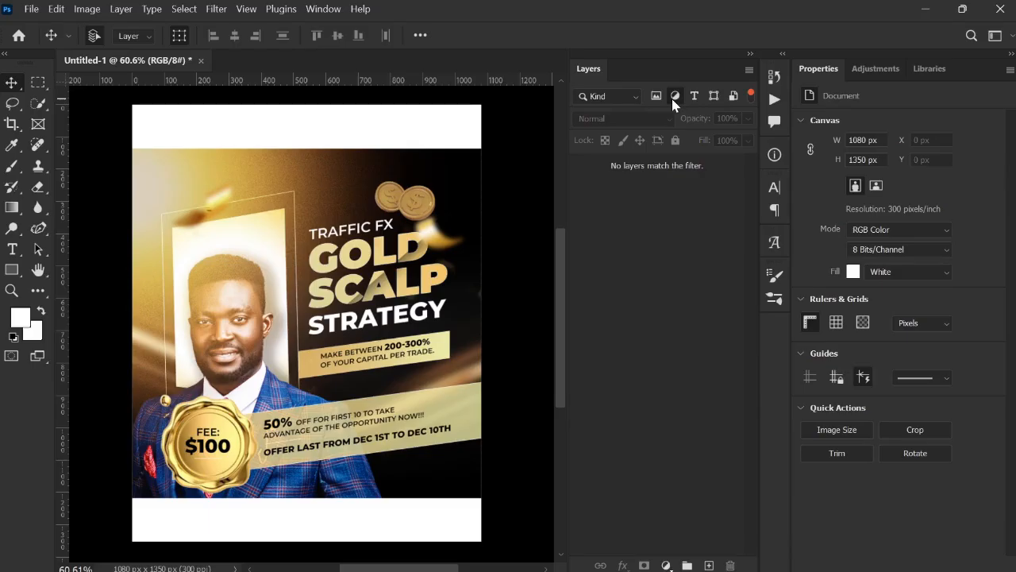
pyautogui.click(671, 98)
pyautogui.click(659, 96)
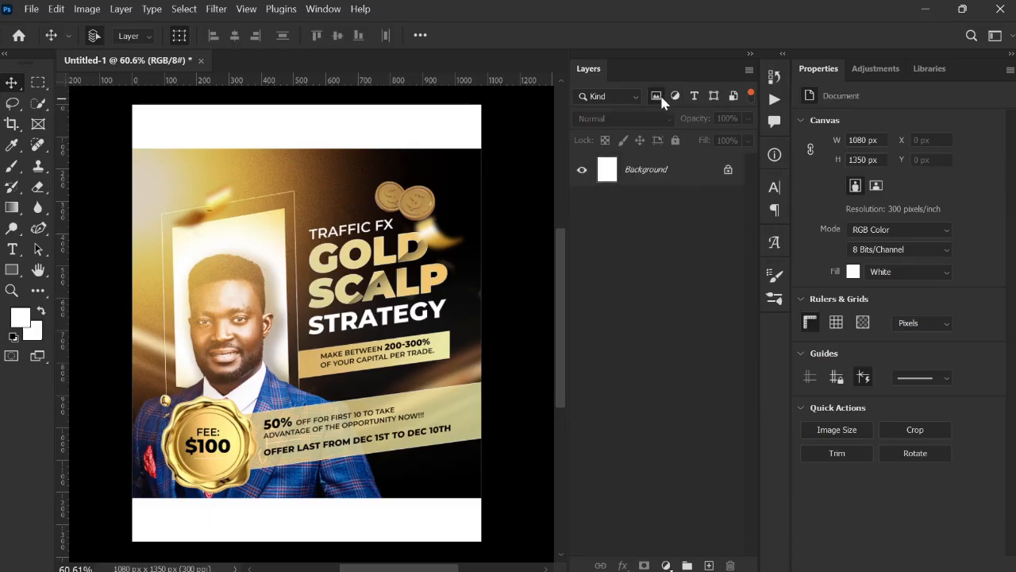
pyautogui.click(659, 99)
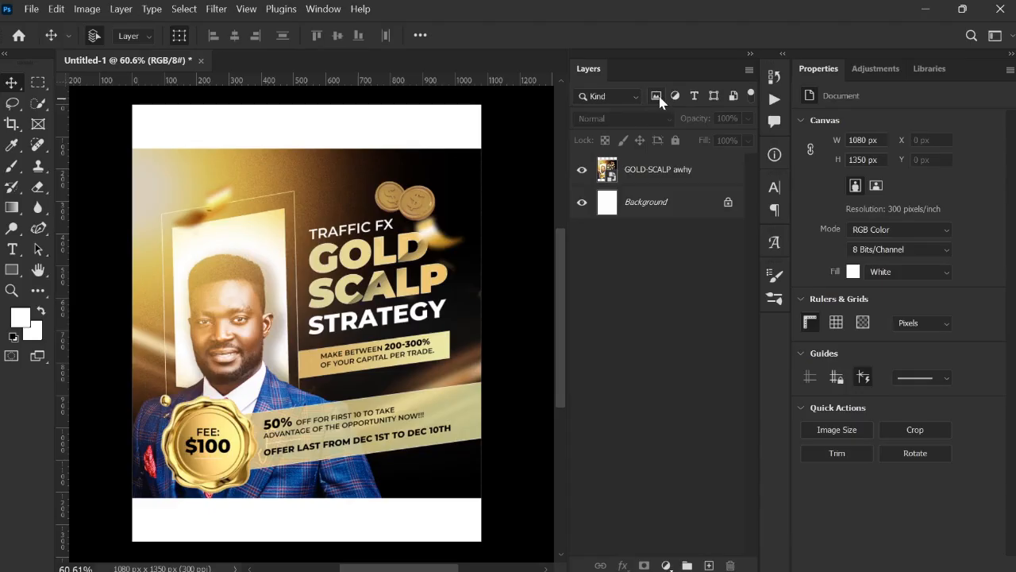
# - Repeat the layer list filtering for pixel, adjustment and type layers, and clear the filter
pyautogui.click(658, 96)
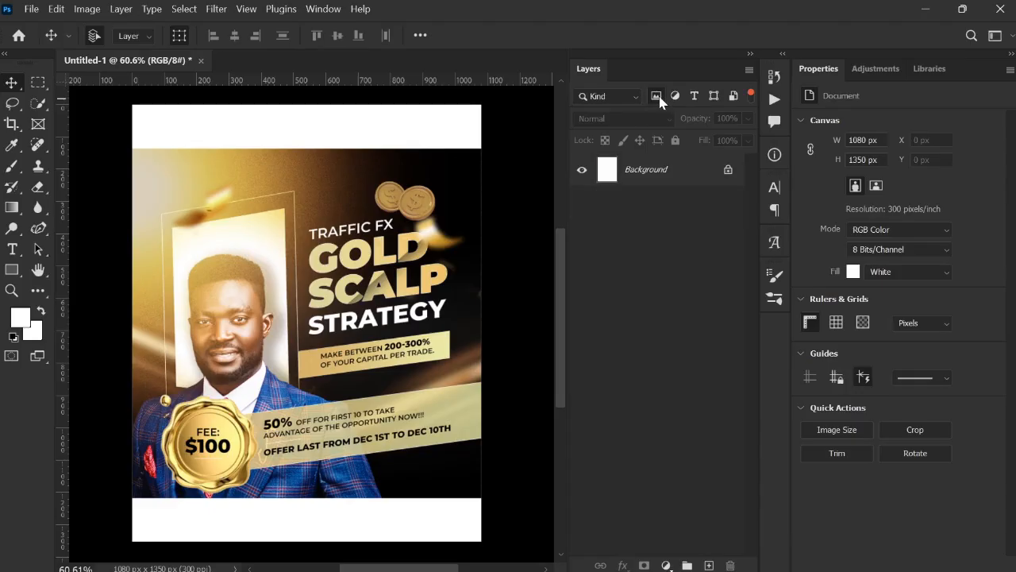
pyautogui.click(660, 97)
pyautogui.click(675, 96)
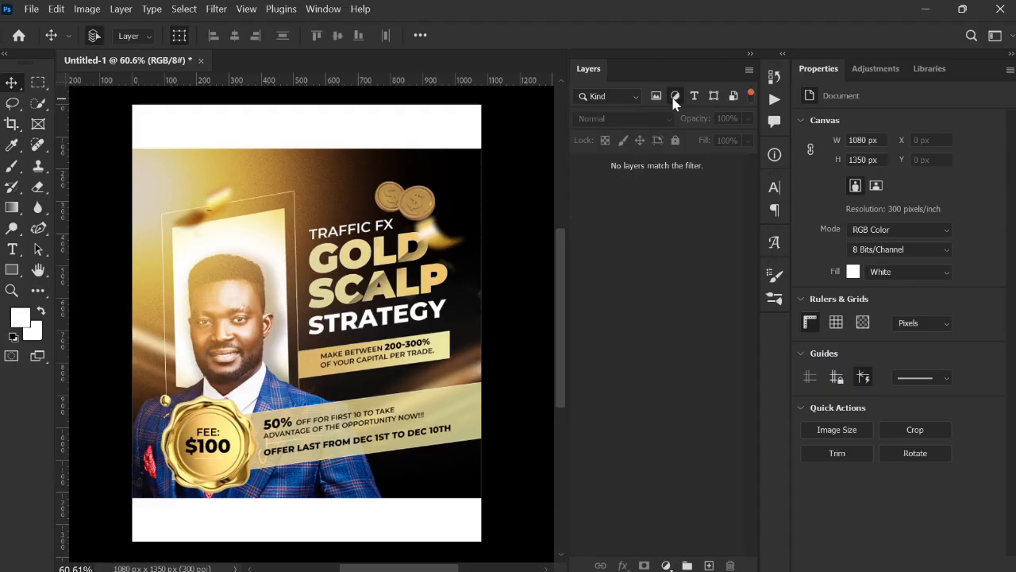
pyautogui.click(674, 96)
pyautogui.click(696, 98)
pyautogui.click(699, 95)
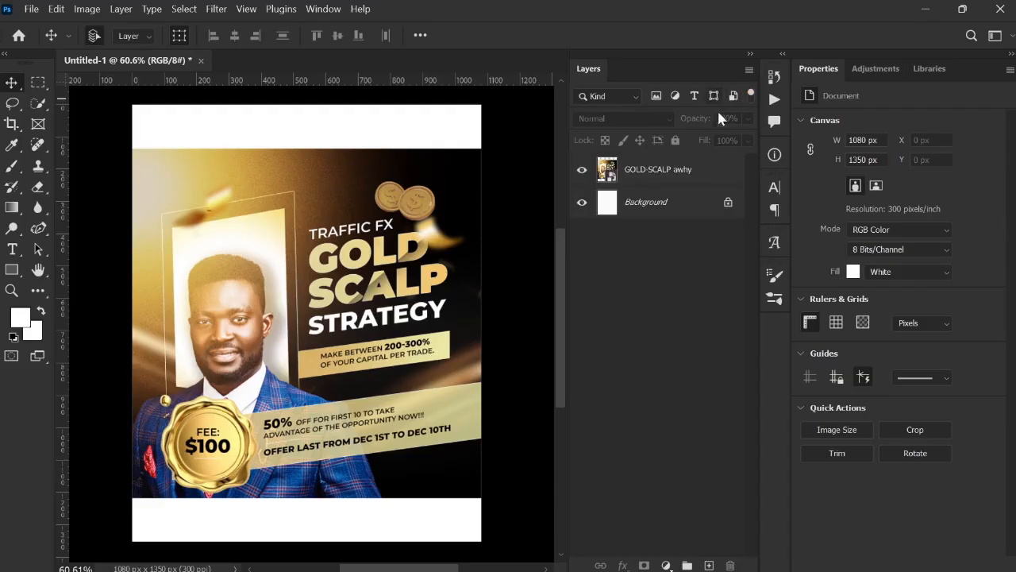
# - Switch the layer filter category to Smart Object and back to Kind
pyautogui.click(608, 96)
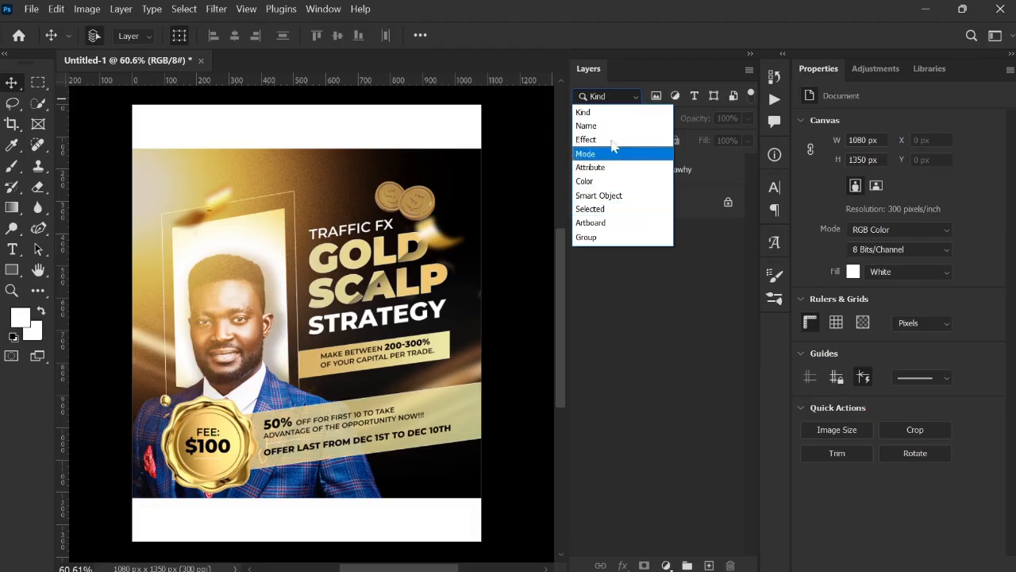
pyautogui.click(603, 112)
pyautogui.click(604, 99)
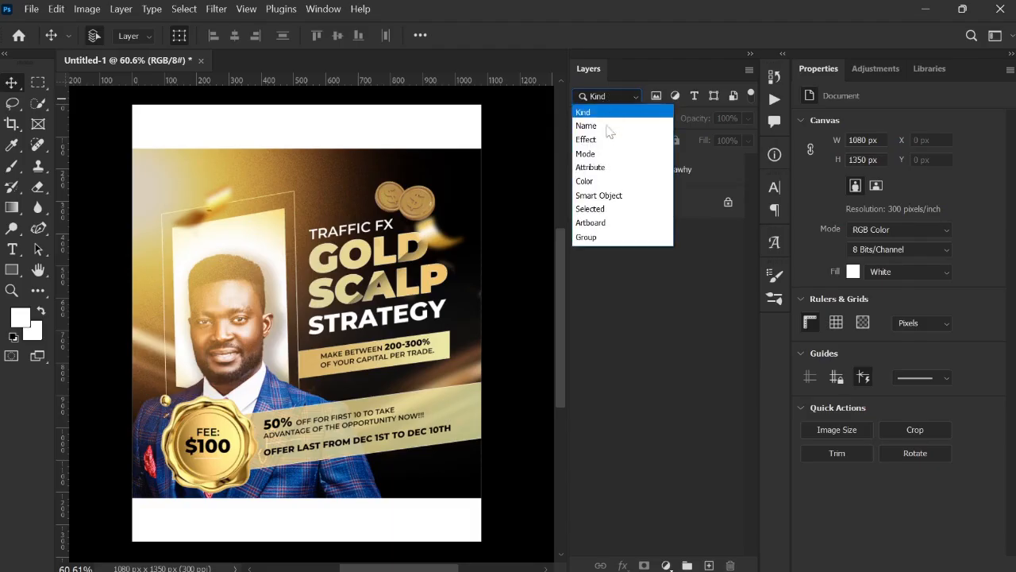
pyautogui.click(634, 195)
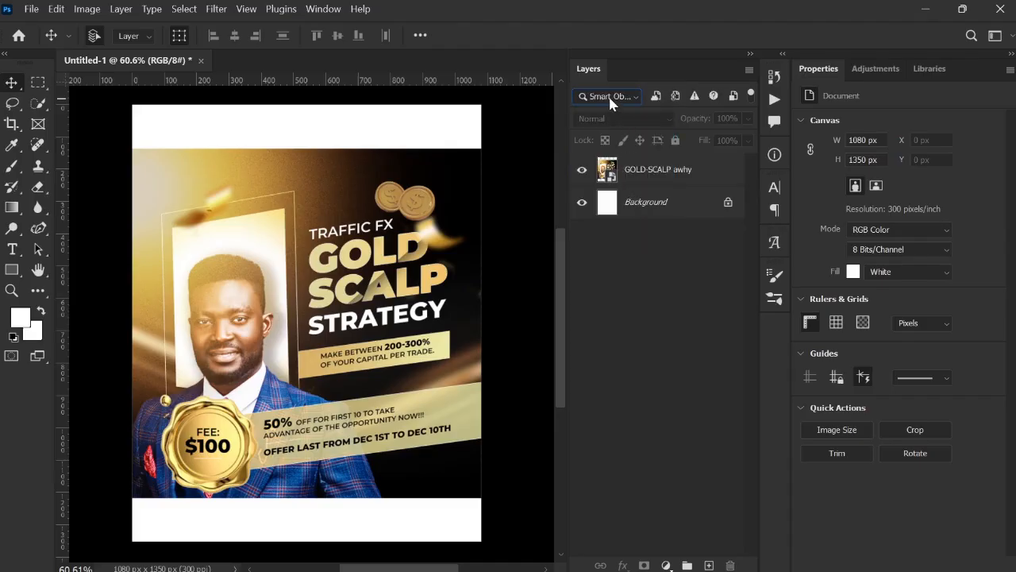
pyautogui.click(608, 95)
pyautogui.click(610, 112)
# - Move the poster image 100 px left of the canvas edge and return it to X 0 px, Y 135 px
pyautogui.moveTo(370, 201); pyautogui.dragTo(308, 197)
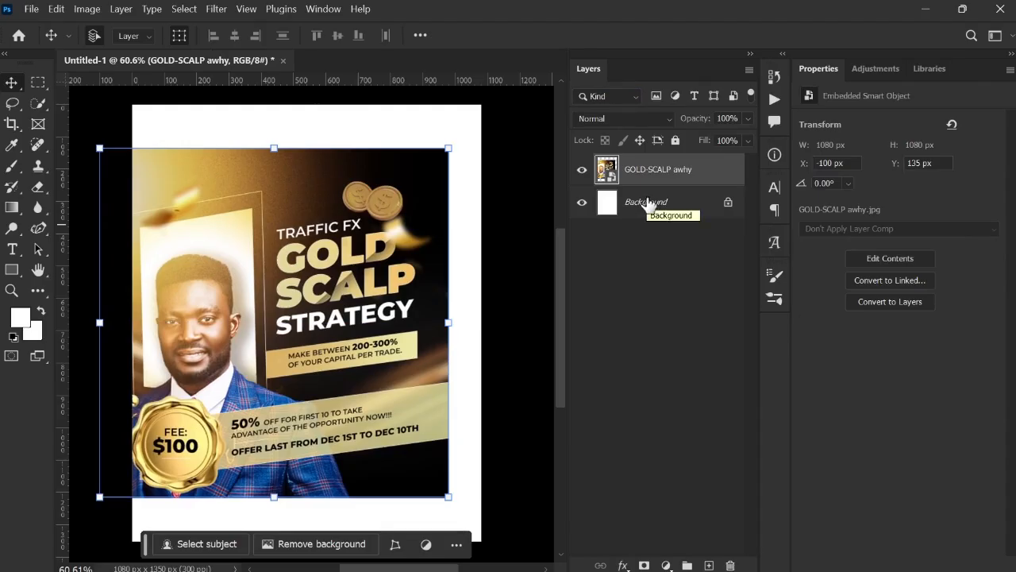
pyautogui.moveTo(288, 244); pyautogui.dragTo(304, 250)
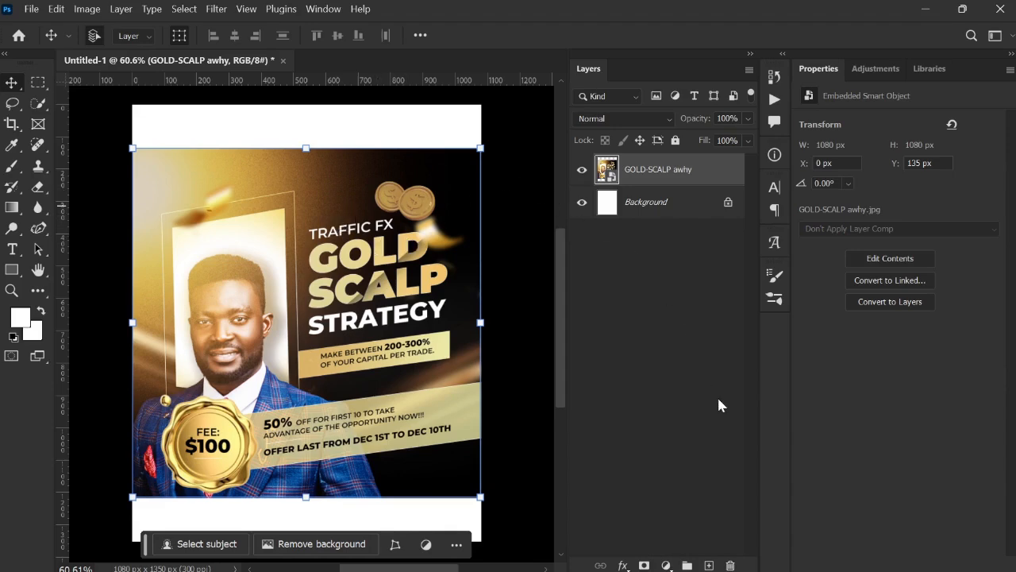
# - Delete the GOLD-SCALP awhy layer and add a new empty layer above the Background
pyautogui.click(730, 565)
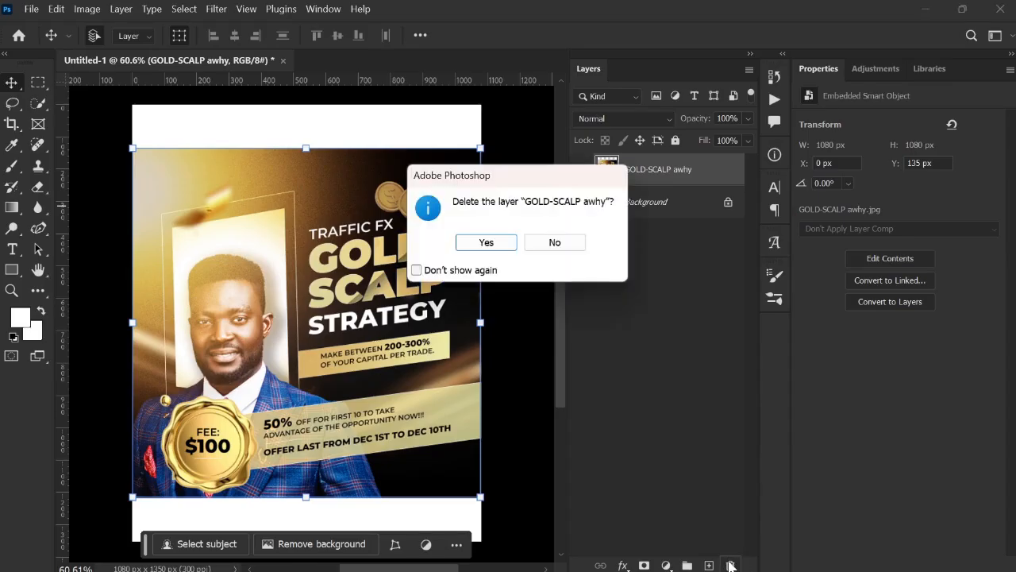
pyautogui.click(474, 246)
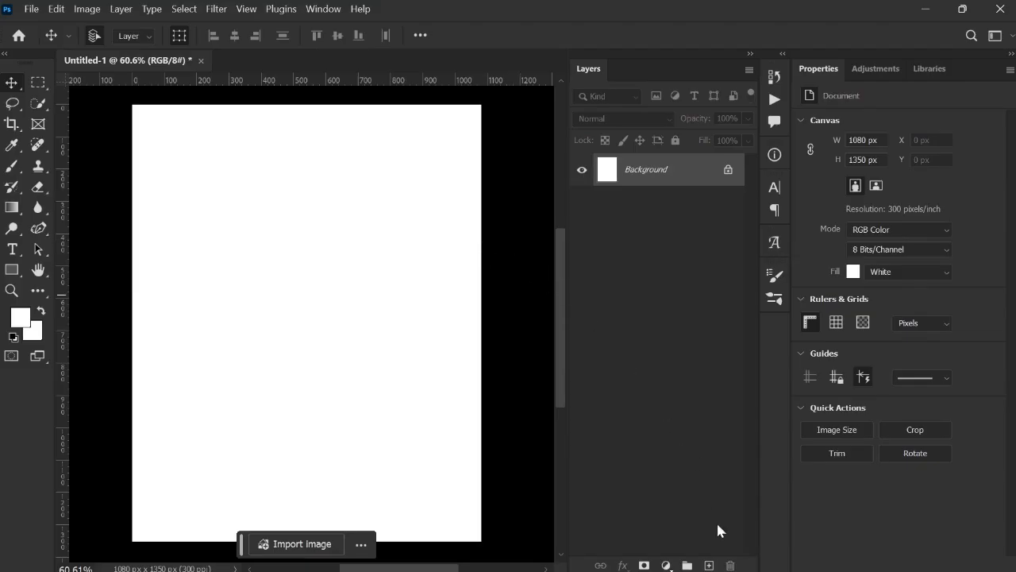
pyautogui.click(710, 565)
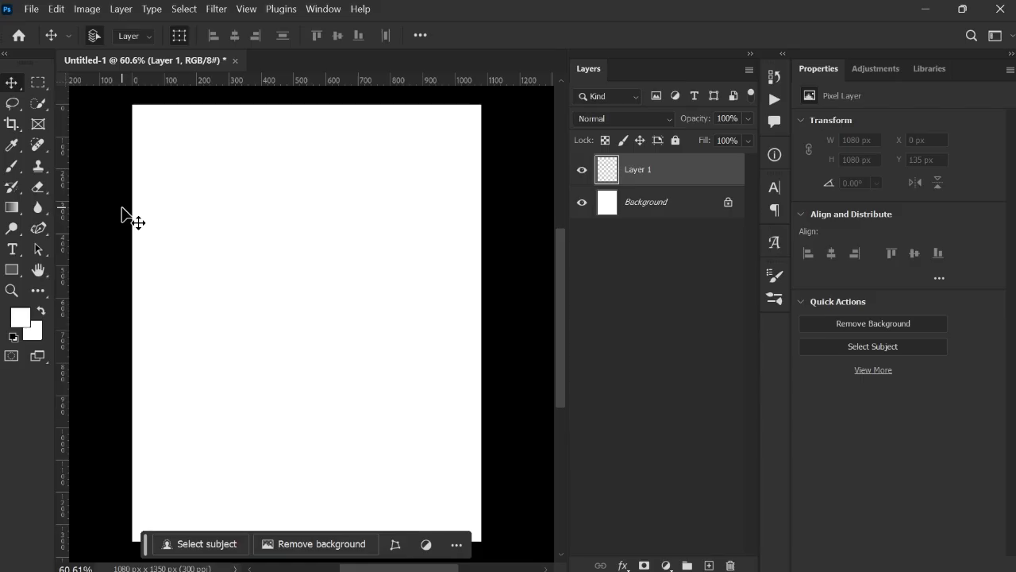
# - Activate the Brush tool and set the brush size to 1300 px
pyautogui.click(11, 168)
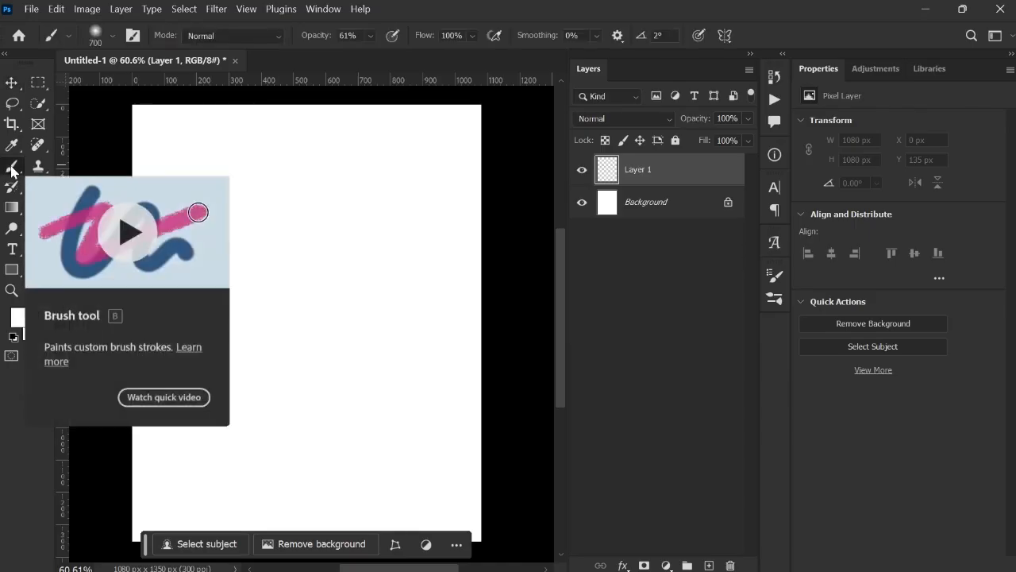
pyautogui.click(113, 36)
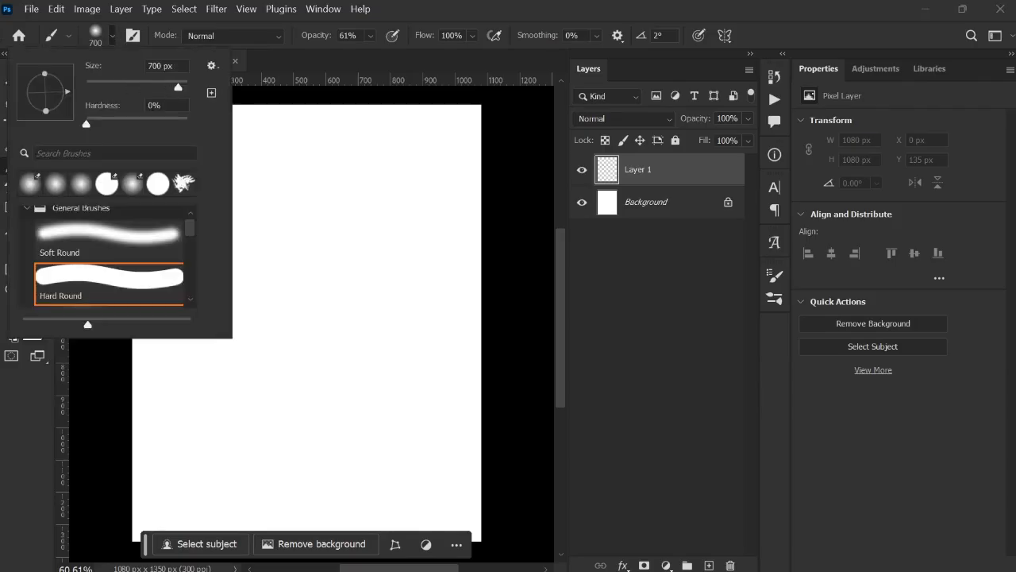
pyautogui.moveTo(174, 67); pyautogui.dragTo(144, 67)
pyautogui.write('15')
pyautogui.press('BackSpace')
pyautogui.write('300')
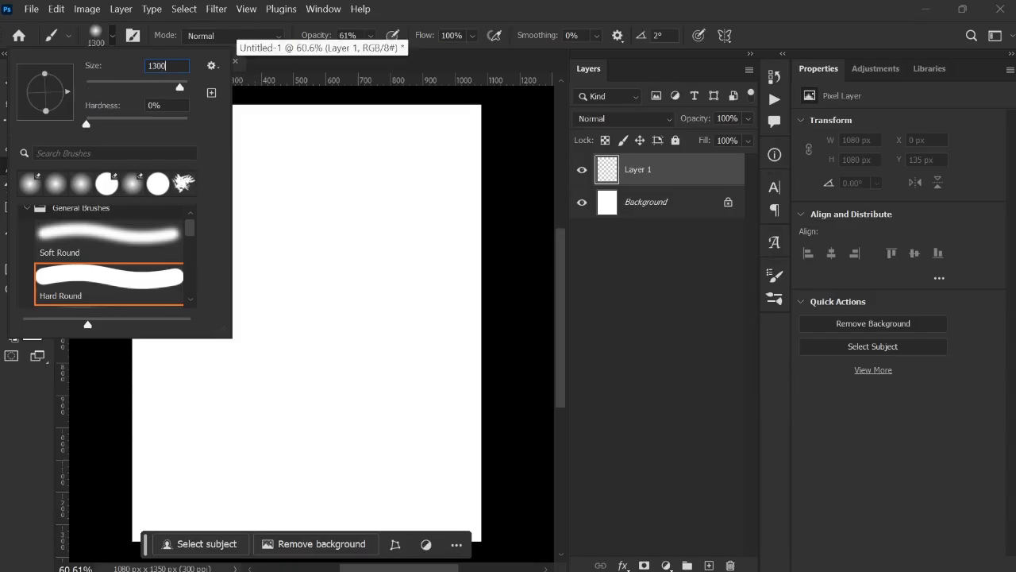
pyautogui.press('Return')
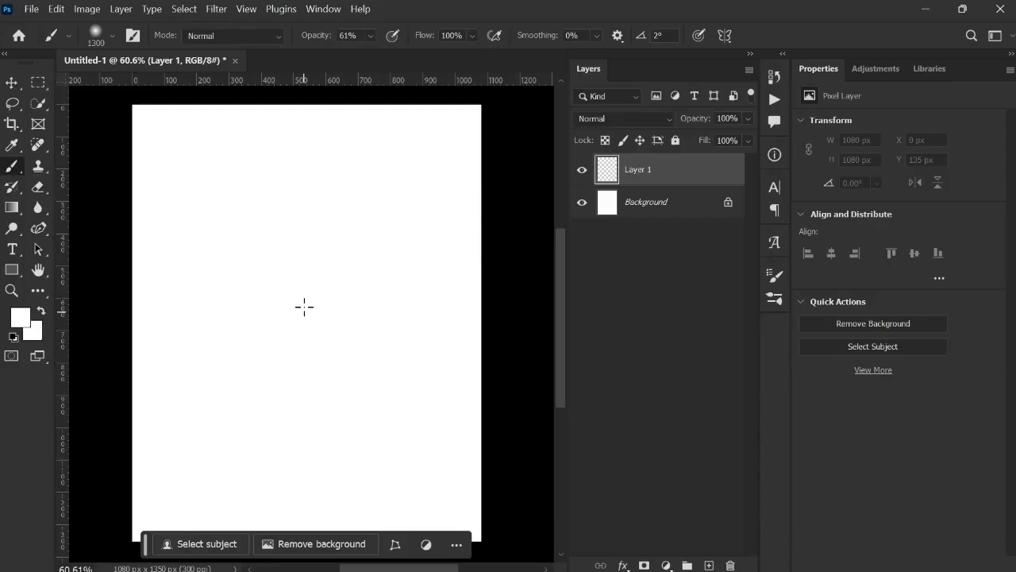
# - Set the foreground color to bright yellow, ffea00
pyautogui.click(24, 319)
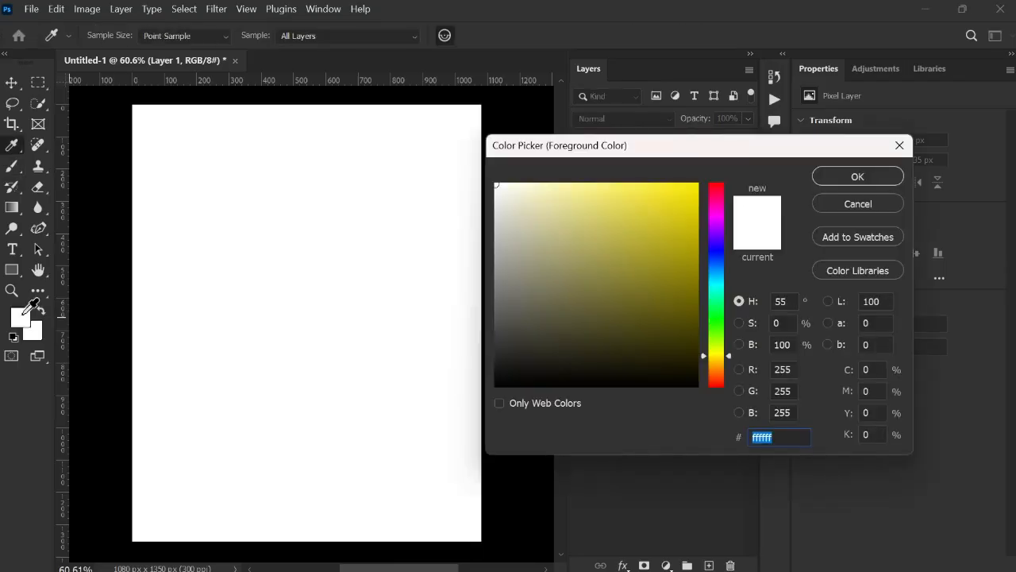
pyautogui.moveTo(670, 239); pyautogui.dragTo(709, 174)
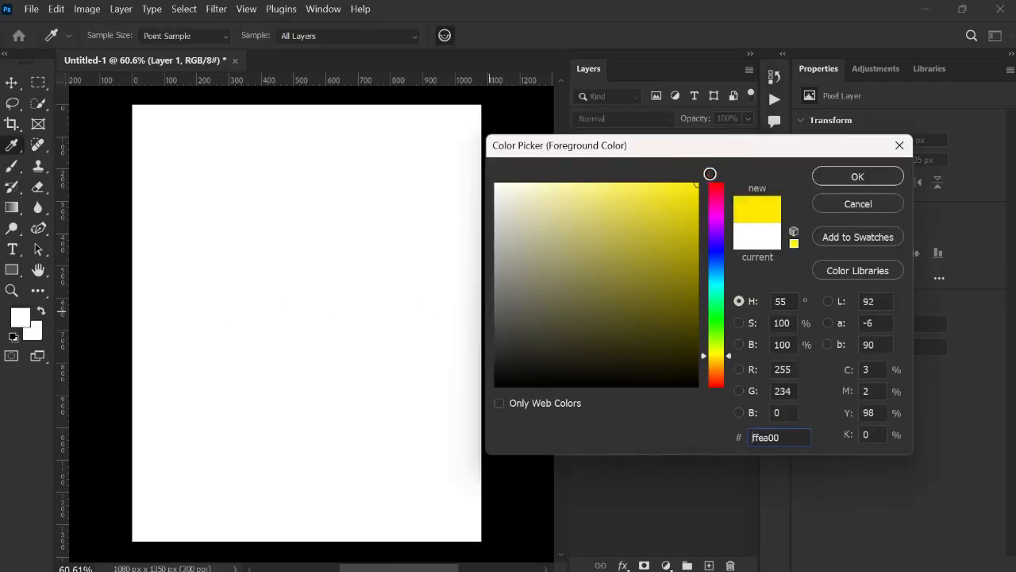
pyautogui.click(860, 175)
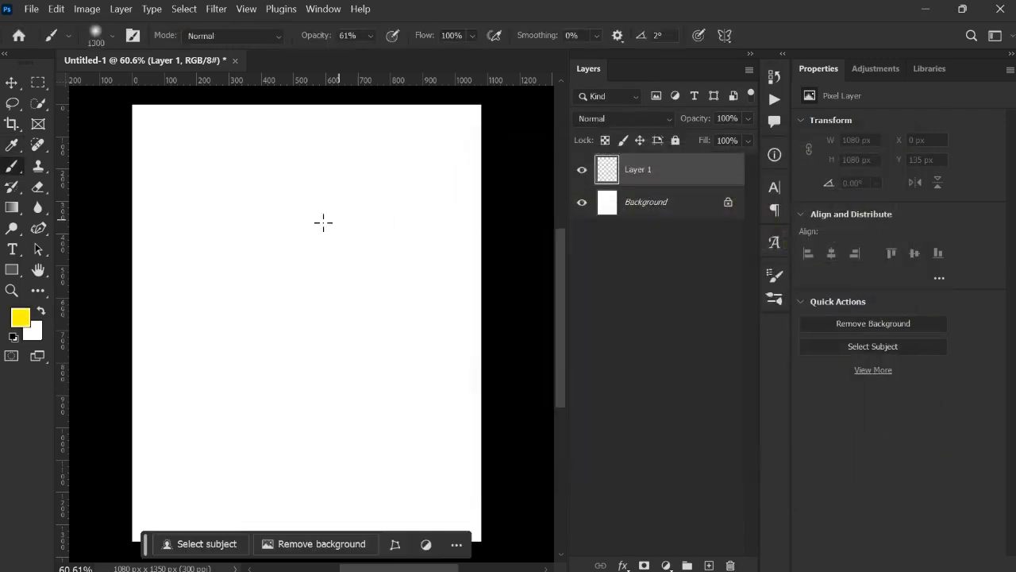
pyautogui.click(323, 222)
pyautogui.click(318, 265)
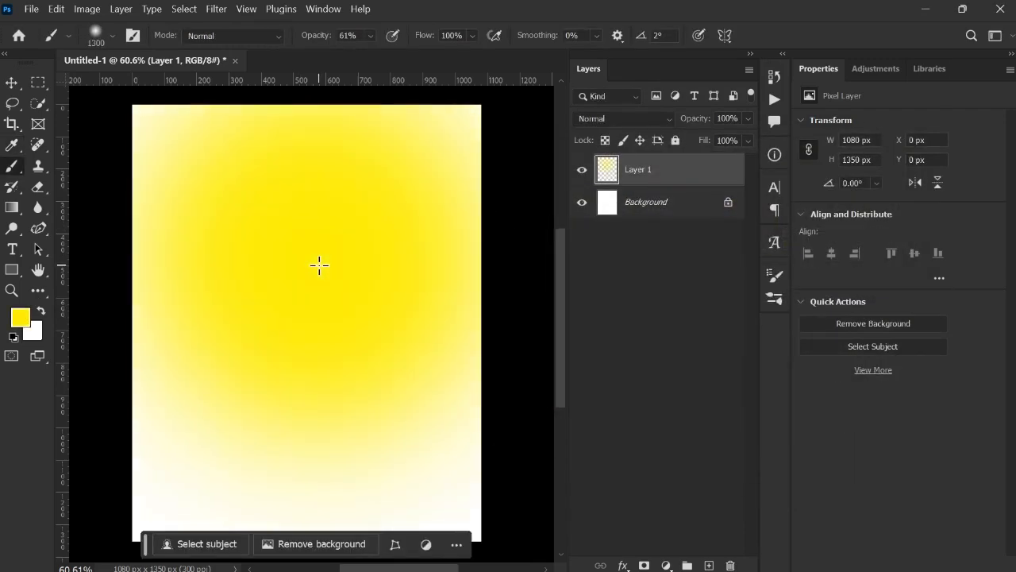
pyautogui.click(311, 267)
pyautogui.hotkey('ctrl', 'z')
pyautogui.hotkey('ctrl', 'z')
pyautogui.hotkey('ctrl', 'z')
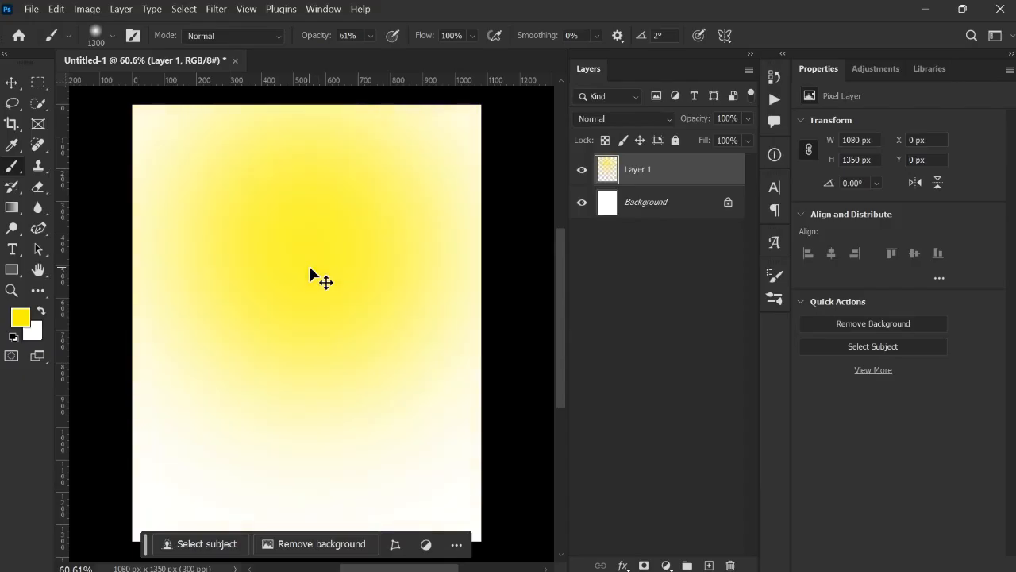
# - Set the brush size to 700 px and paint a large soft yellow glow on the new layer, around the canvas's upper middle
pyautogui.click(106, 35)
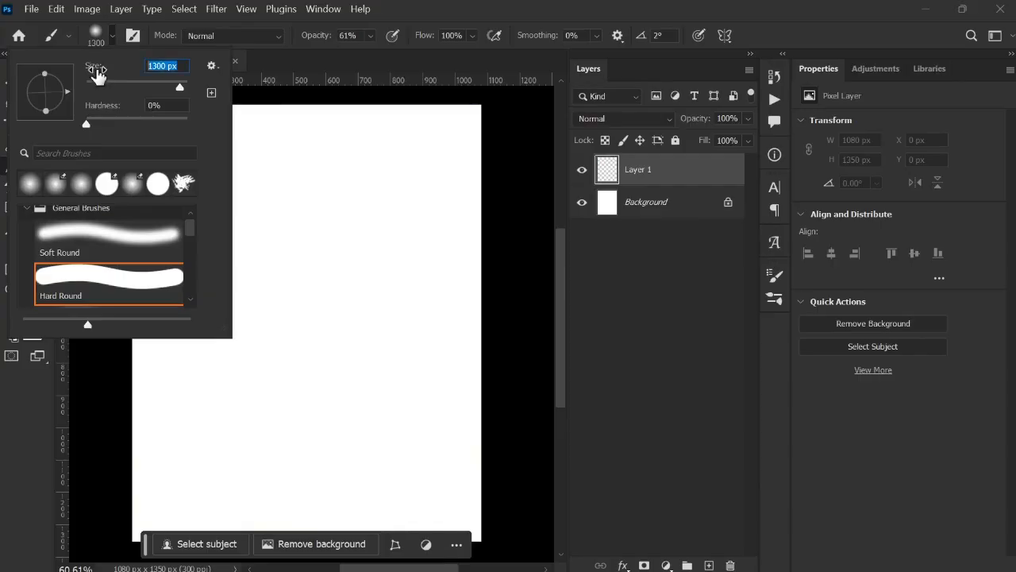
pyautogui.write('700')
pyautogui.press('Return')
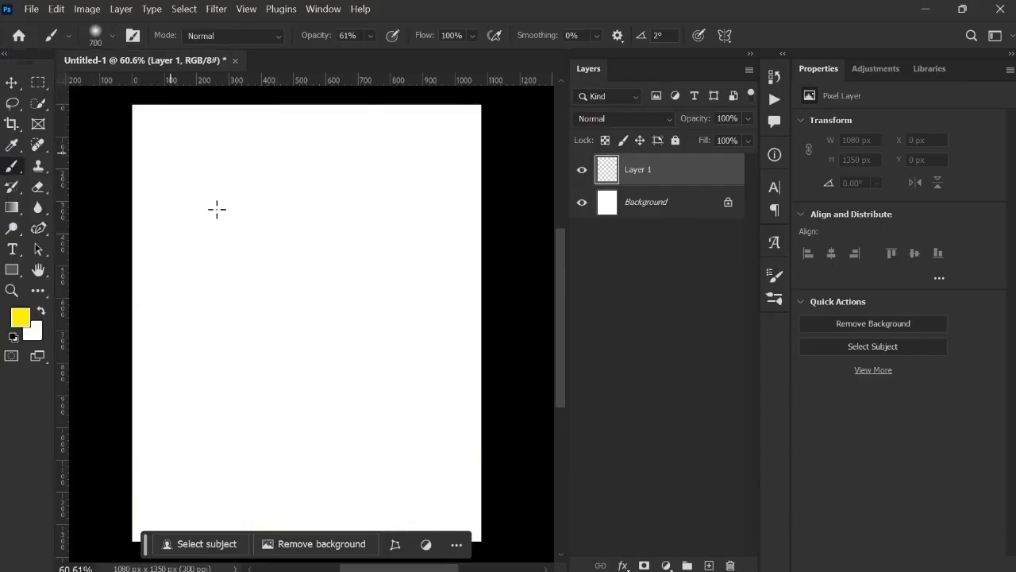
pyautogui.click(344, 274)
pyautogui.click(323, 273)
pyautogui.click(323, 273)
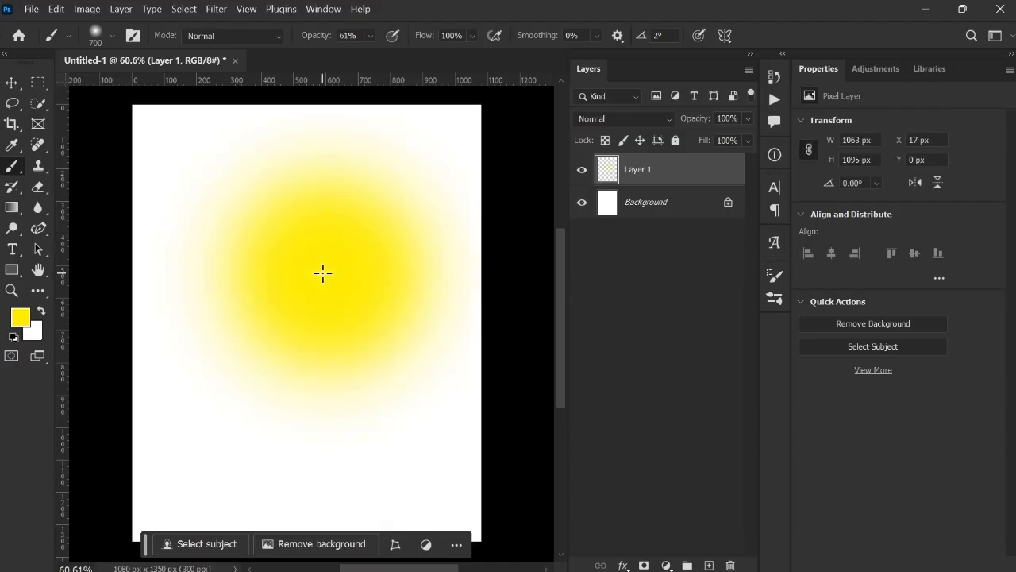
pyautogui.click(321, 274)
pyautogui.click(320, 287)
pyautogui.click(321, 292)
pyautogui.click(321, 298)
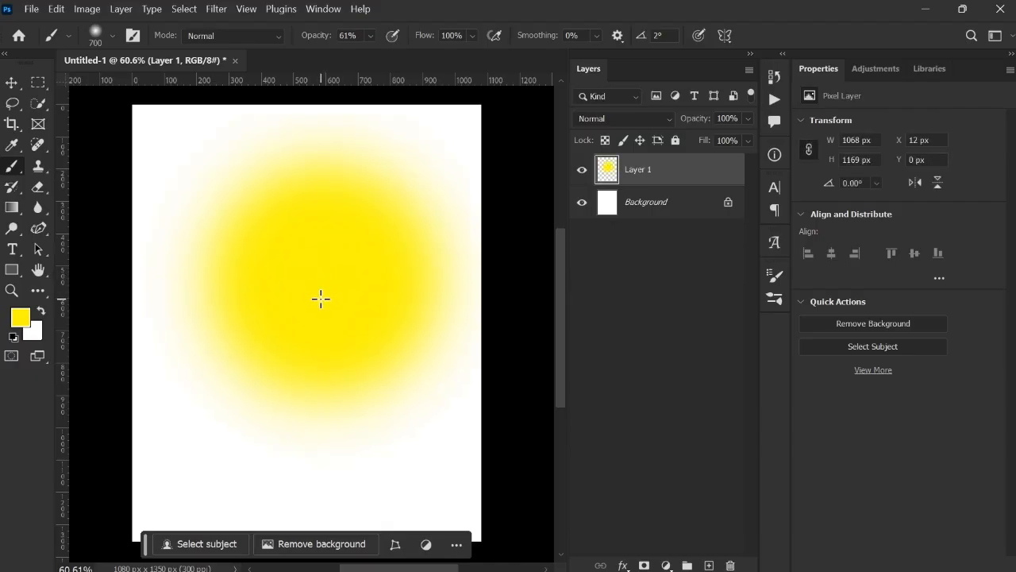
pyautogui.click(296, 286)
pyautogui.click(271, 276)
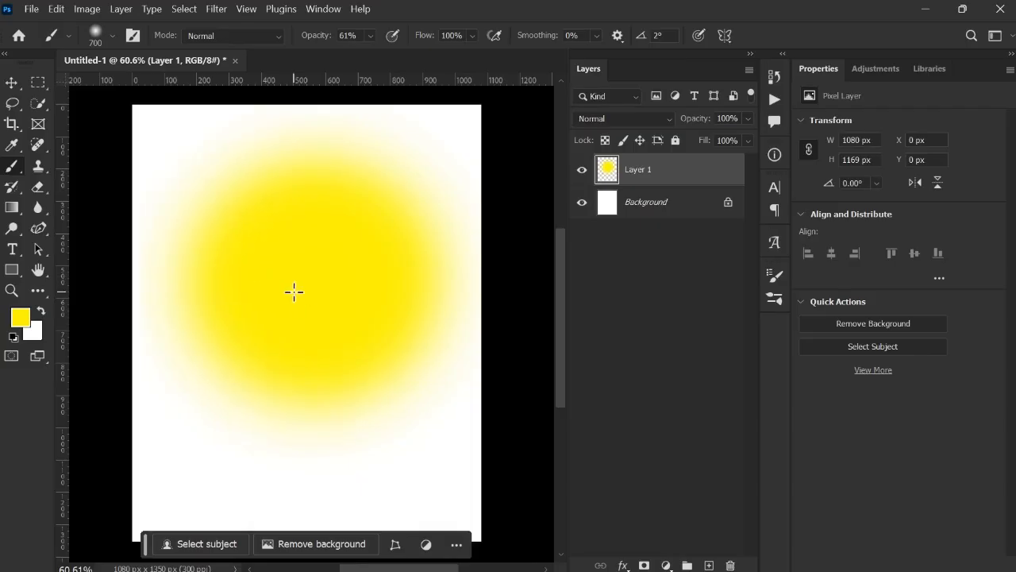
# - Add two more soft yellow dabs near the middle of the glow on Layer 1
pyautogui.click(304, 301)
pyautogui.click(325, 275)
# - Hide Layer 1 and add a new empty layer above it
pyautogui.click(581, 171)
pyautogui.click(13, 89)
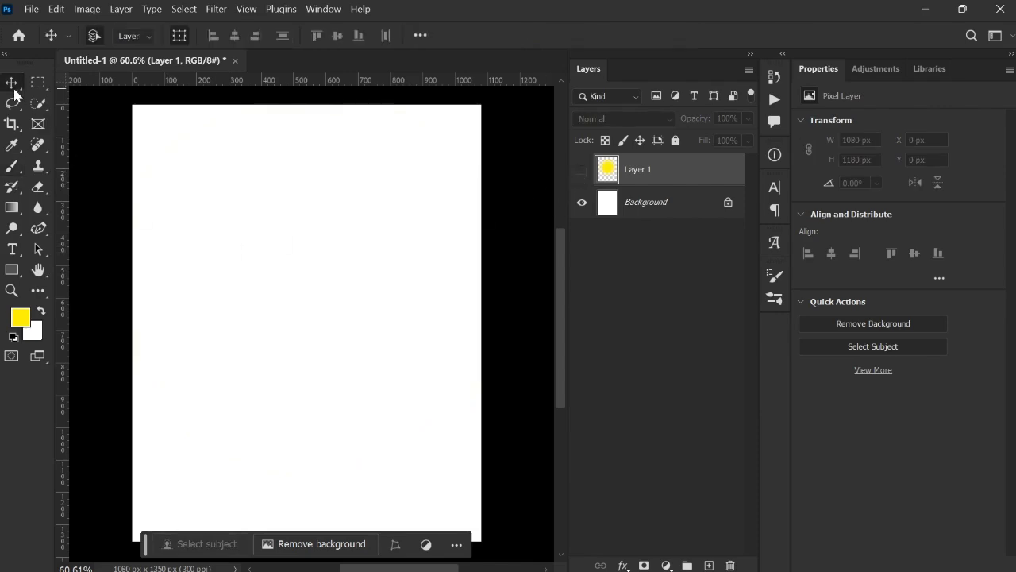
pyautogui.click(717, 497)
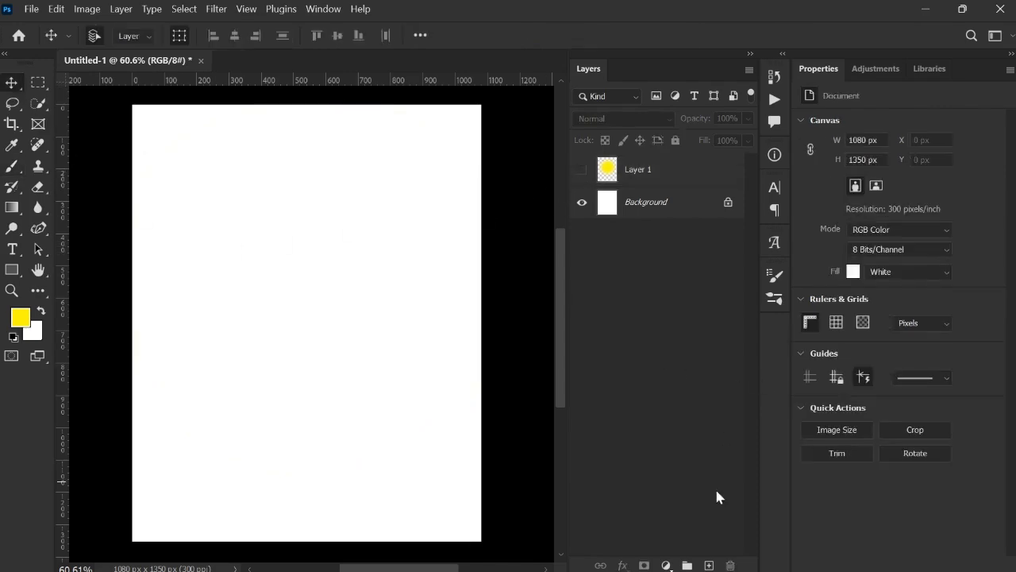
pyautogui.click(710, 565)
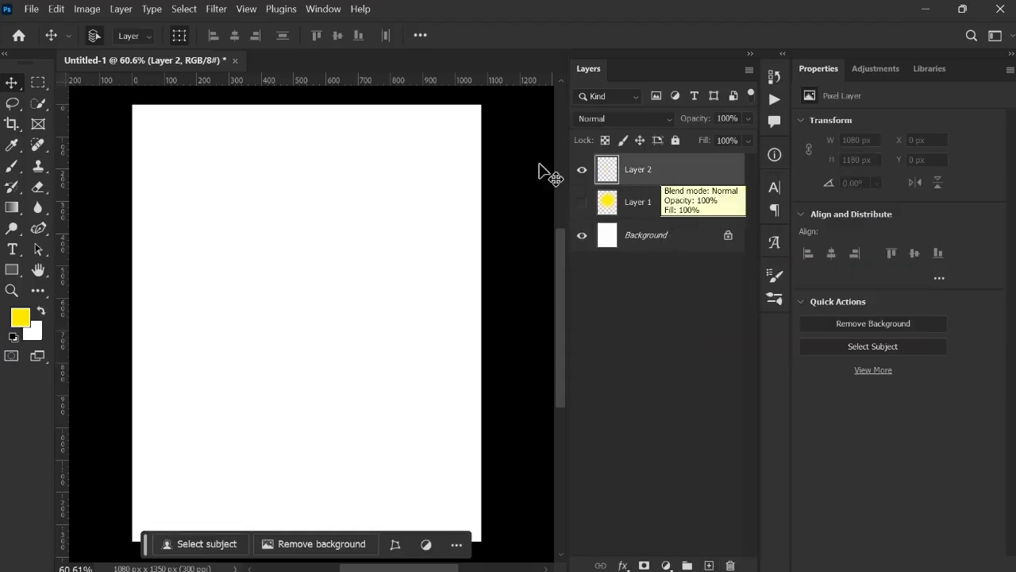
# - Paint a large soft ffea00 yellow glow on Layer 2 with the 700 px brush, around the middle of the canvas
pyautogui.click(14, 169)
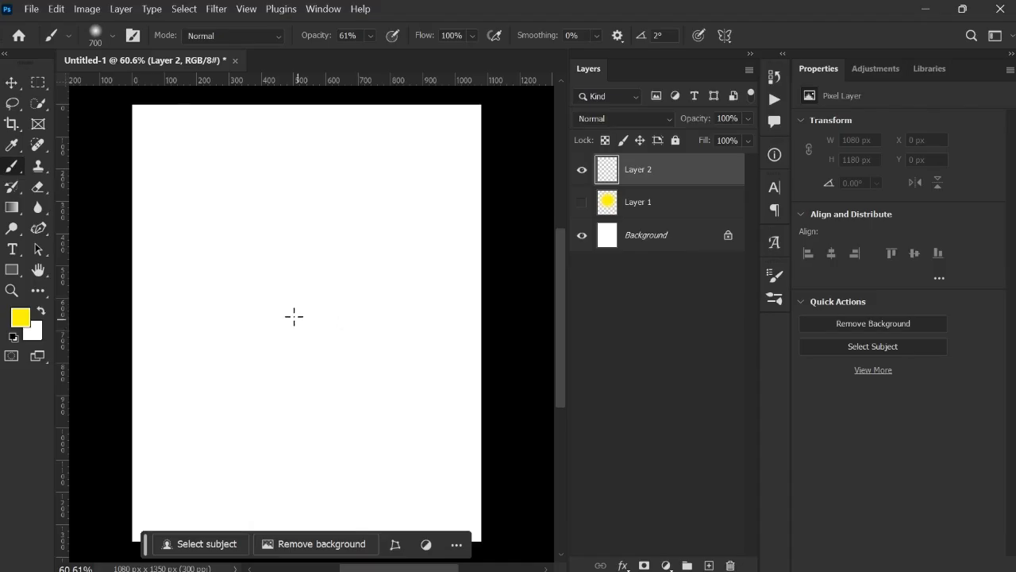
pyautogui.click(20, 318)
pyautogui.moveTo(655, 265); pyautogui.dragTo(699, 183)
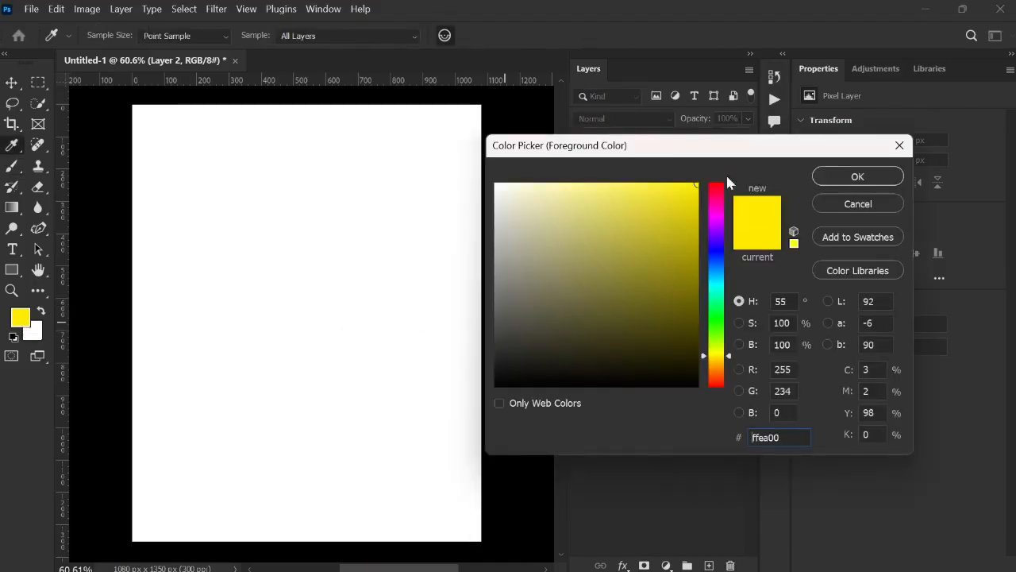
pyautogui.click(858, 176)
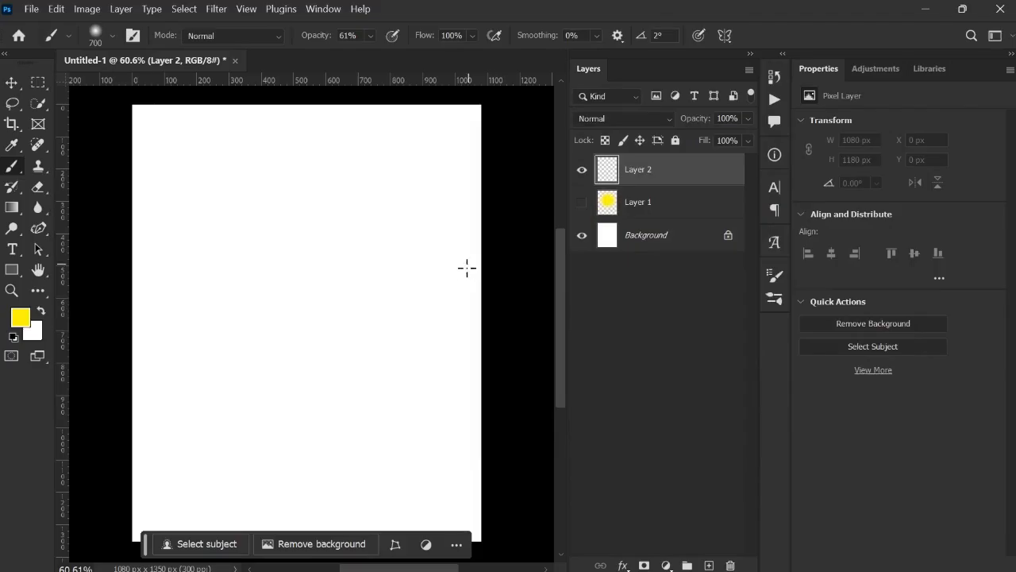
pyautogui.click(293, 313)
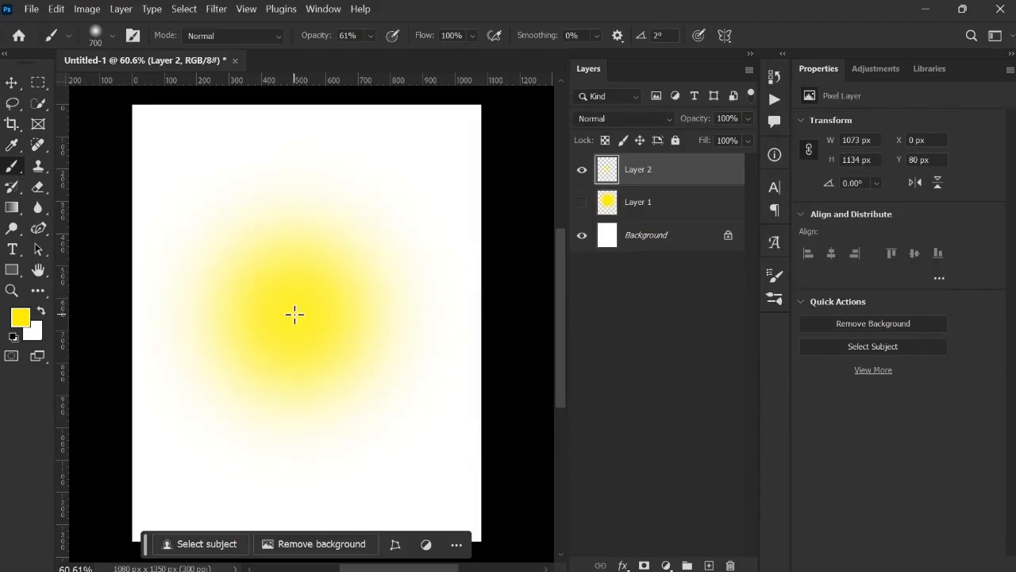
pyautogui.moveTo(294, 313); pyautogui.dragTo(304, 316)
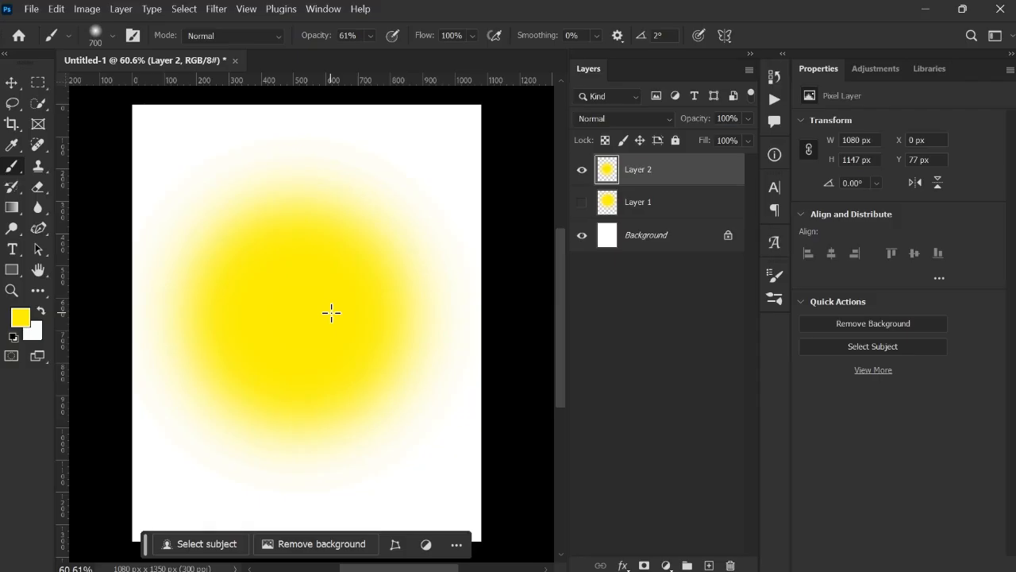
pyautogui.click(331, 312)
pyautogui.click(318, 306)
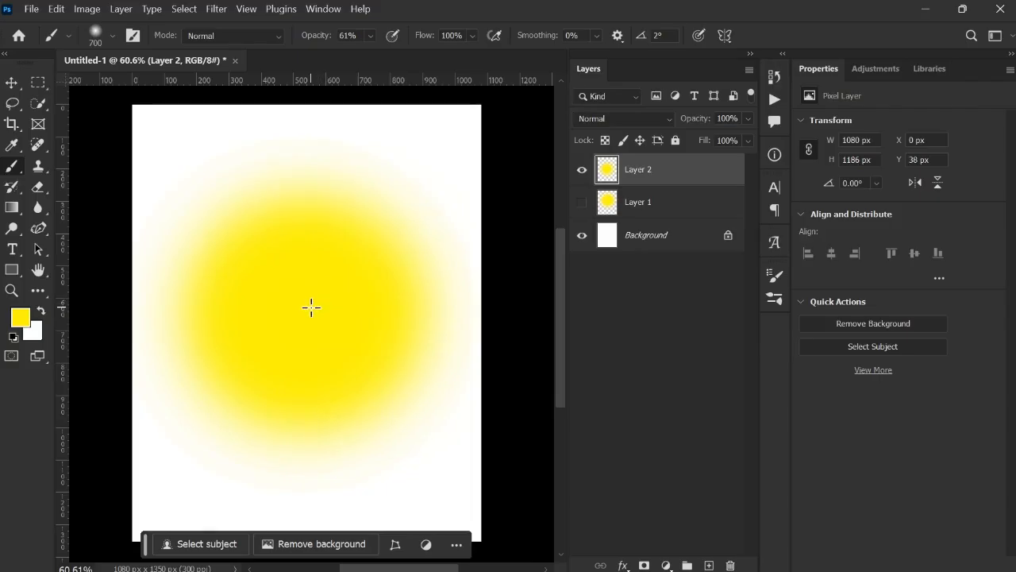
# - Set the foreground color to pale yellow, fff479
pyautogui.click(20, 318)
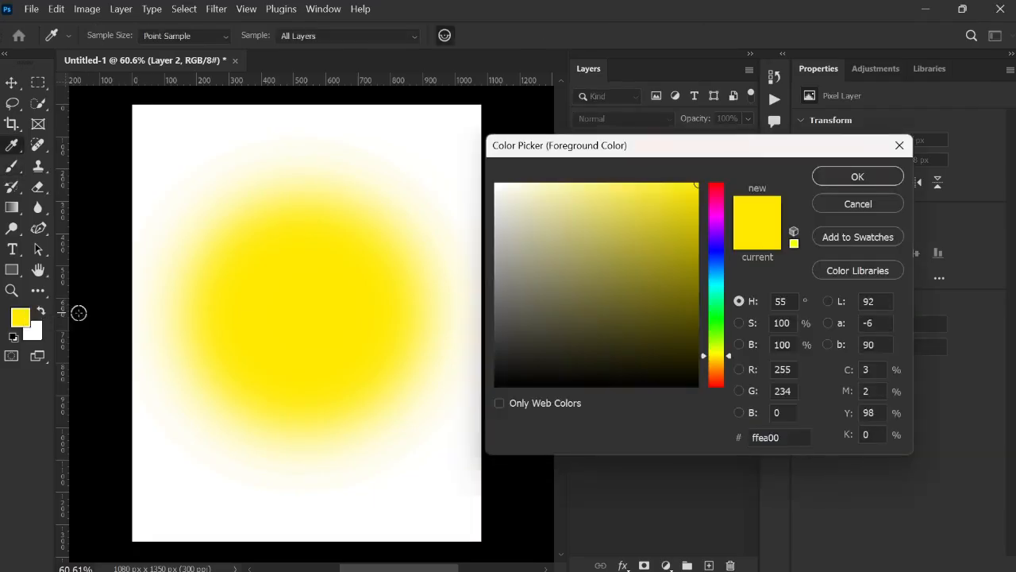
pyautogui.moveTo(626, 245)
pyautogui.mouseDown()
pyautogui.moveTo(642, 190)
pyautogui.moveTo(632, 177)
pyautogui.moveTo(603, 174)
pyautogui.mouseUp()
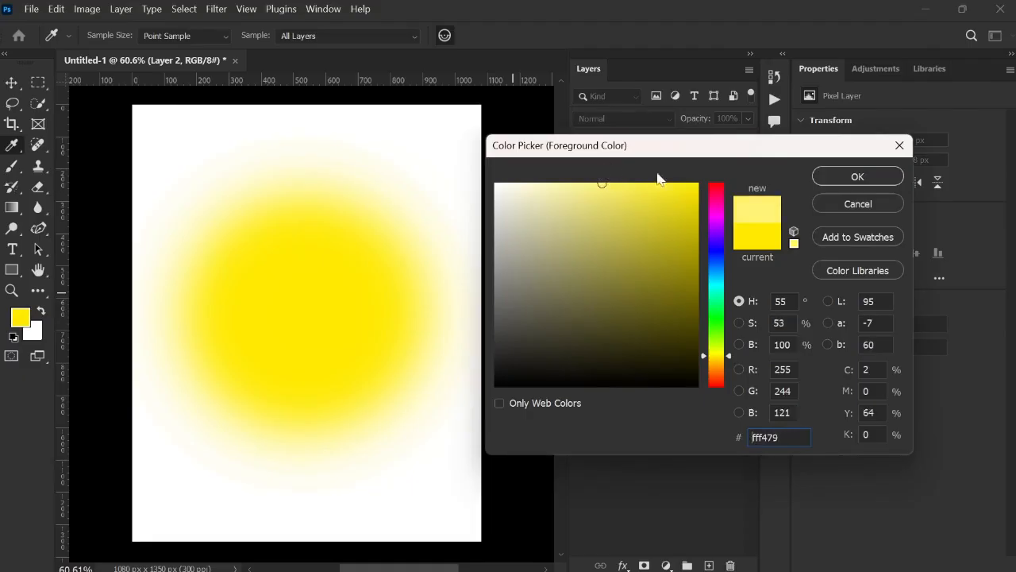
pyautogui.click(855, 177)
# - Set the brush size to 500 px and paint a pale yellow center inside the glow on Layer 2
pyautogui.press('b')
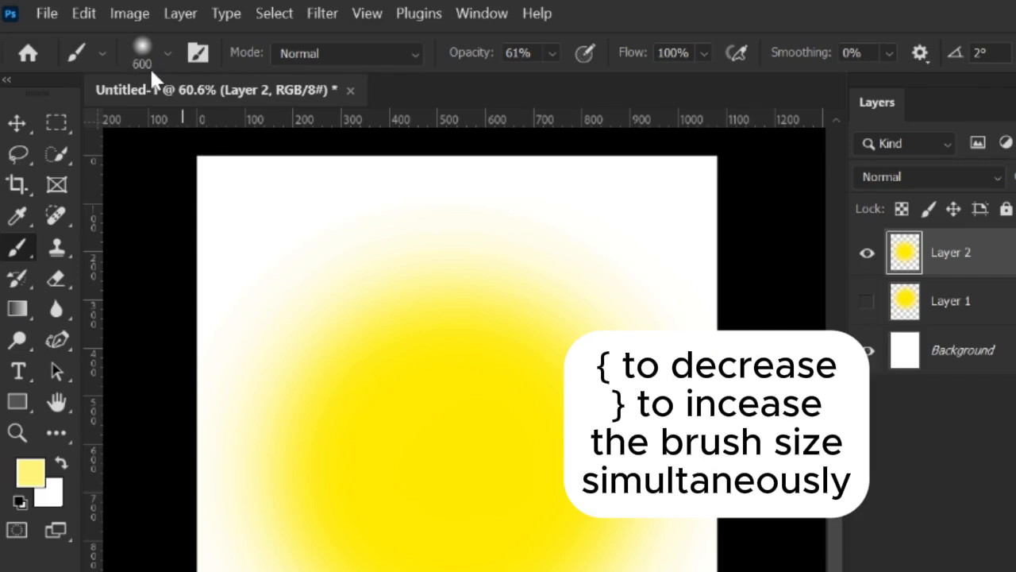
pyautogui.press('[')
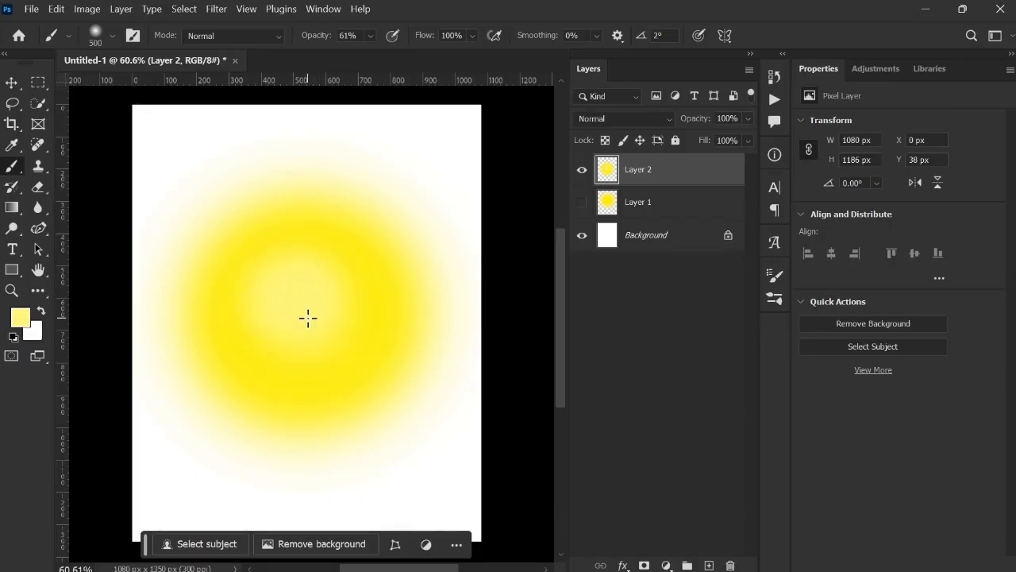
pyautogui.press(']')
pyautogui.press(']')
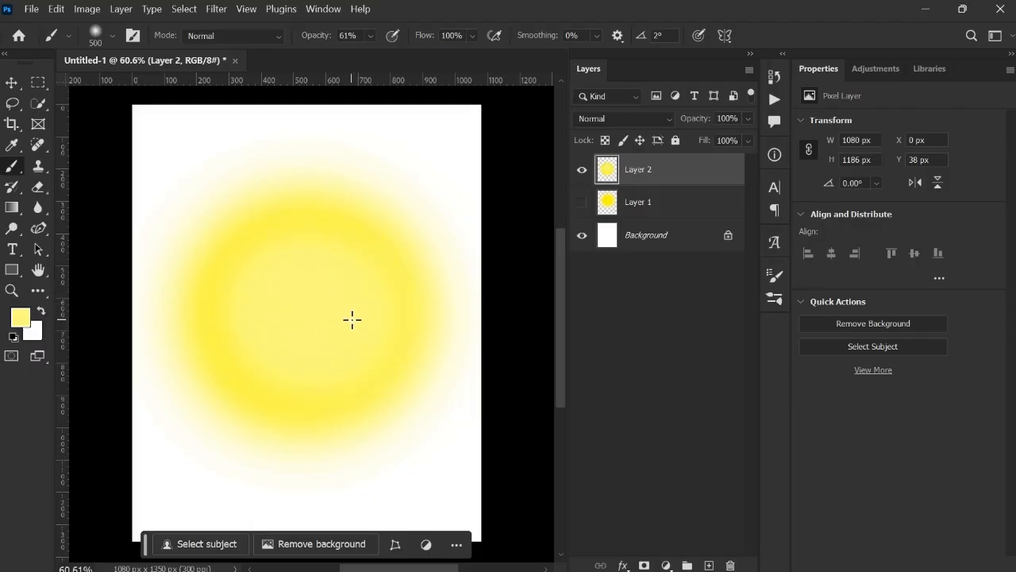
# - Set the foreground color to white, ffffff
pyautogui.click(28, 320)
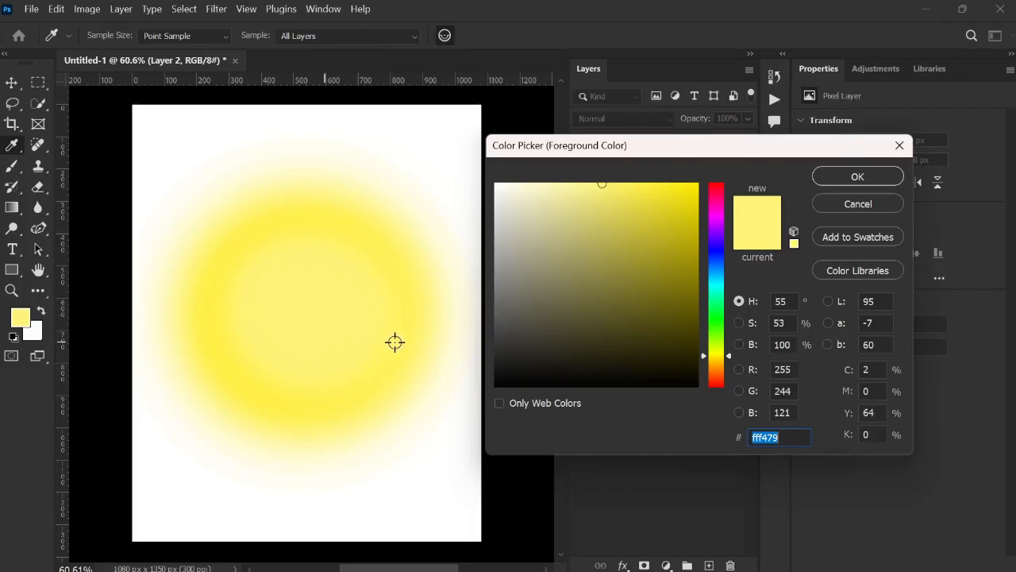
pyautogui.moveTo(498, 254); pyautogui.dragTo(484, 157)
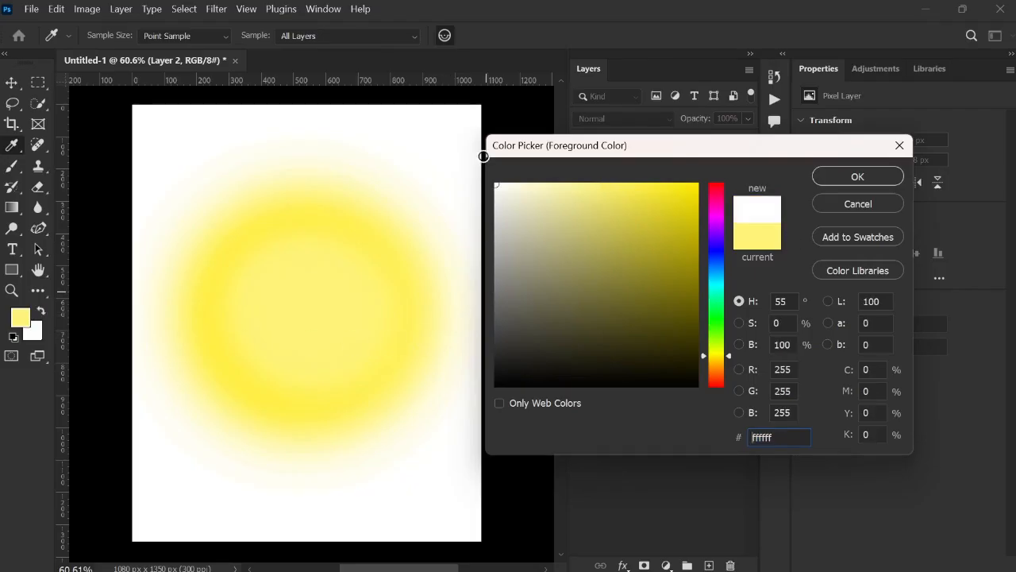
pyautogui.click(846, 176)
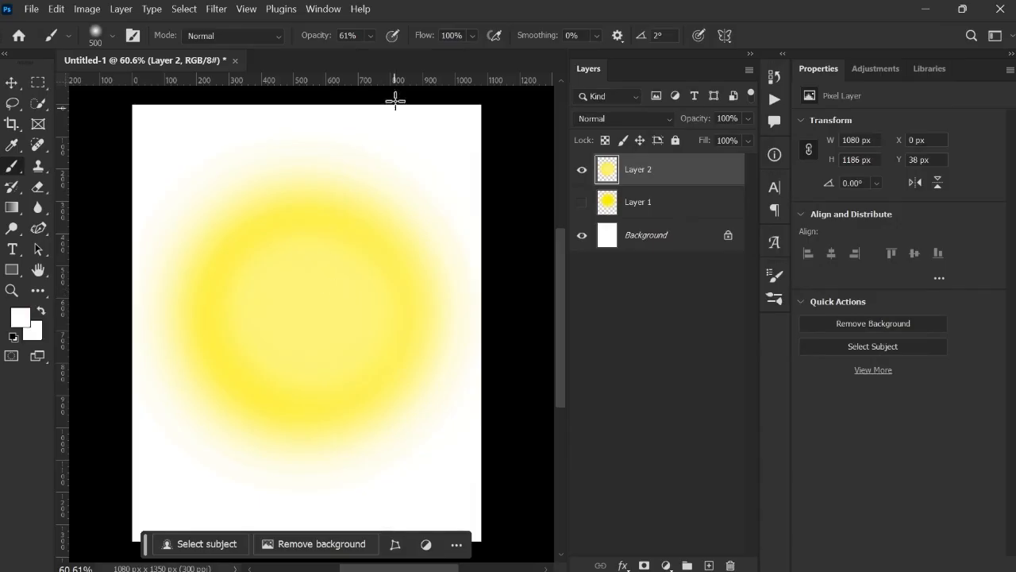
# - Set the brush opacity to 100% and paint a soft white center in the middle of the glow
pyautogui.click(370, 35)
pyautogui.moveTo(386, 54); pyautogui.dragTo(424, 55)
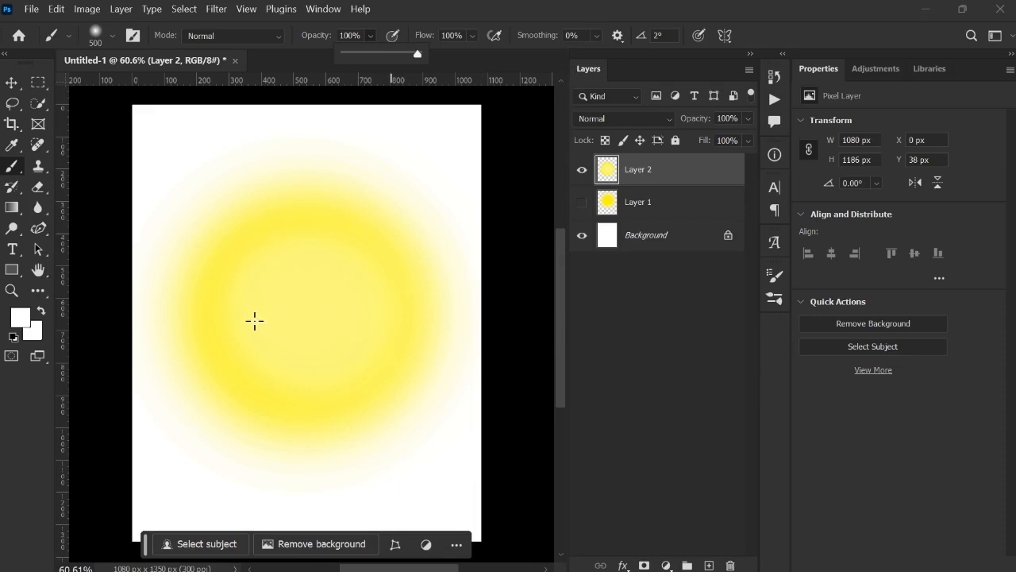
pyautogui.click(303, 301)
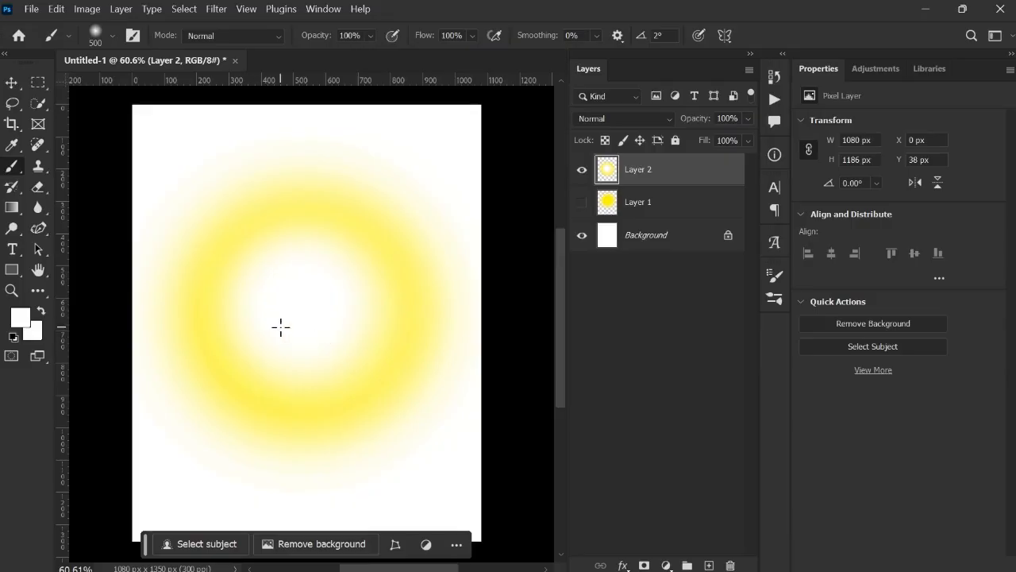
# - Hide the Background layer and scale the Layer 2 glow to 67.18%, placing it slightly above and left of the canvas center
pyautogui.click(11, 82)
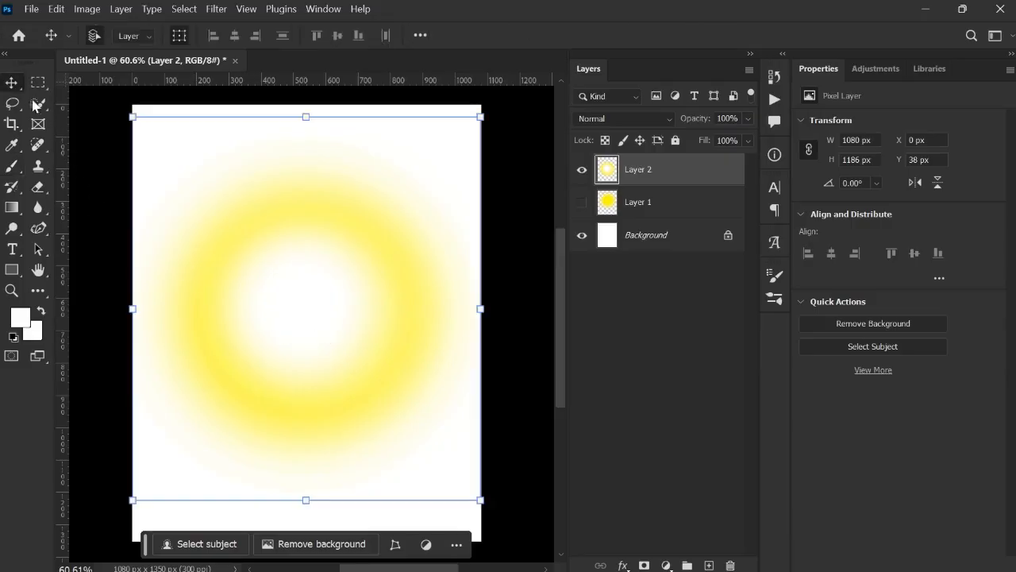
pyautogui.click(581, 235)
pyautogui.moveTo(333, 288); pyautogui.dragTo(328, 308)
pyautogui.moveTo(124, 120); pyautogui.dragTo(235, 242)
pyautogui.moveTo(300, 328); pyautogui.dragTo(250, 251)
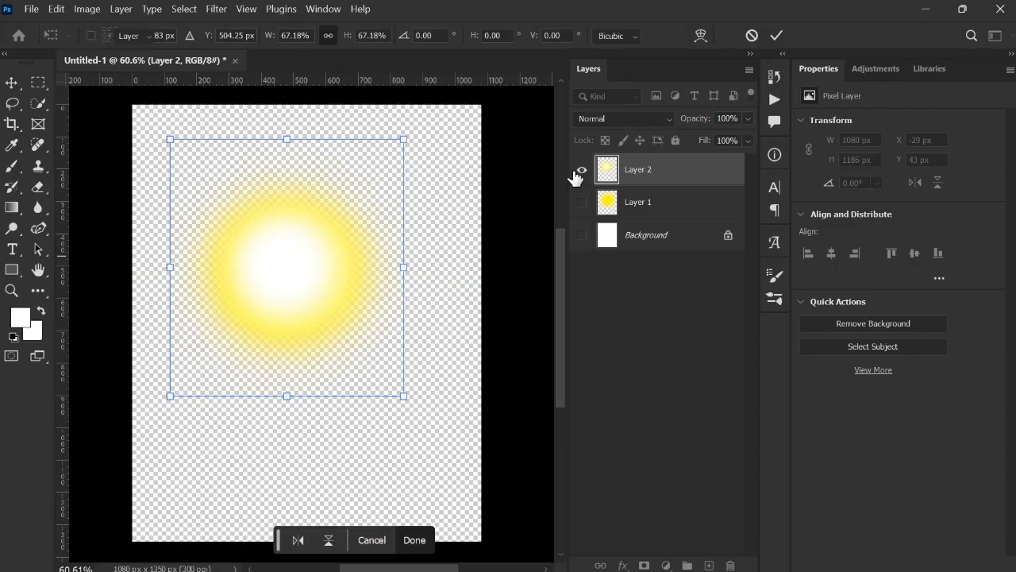
# - Hide Layer 2 and delete Layer 1
pyautogui.click(575, 171)
pyautogui.click(635, 208)
pyautogui.press('Delete')
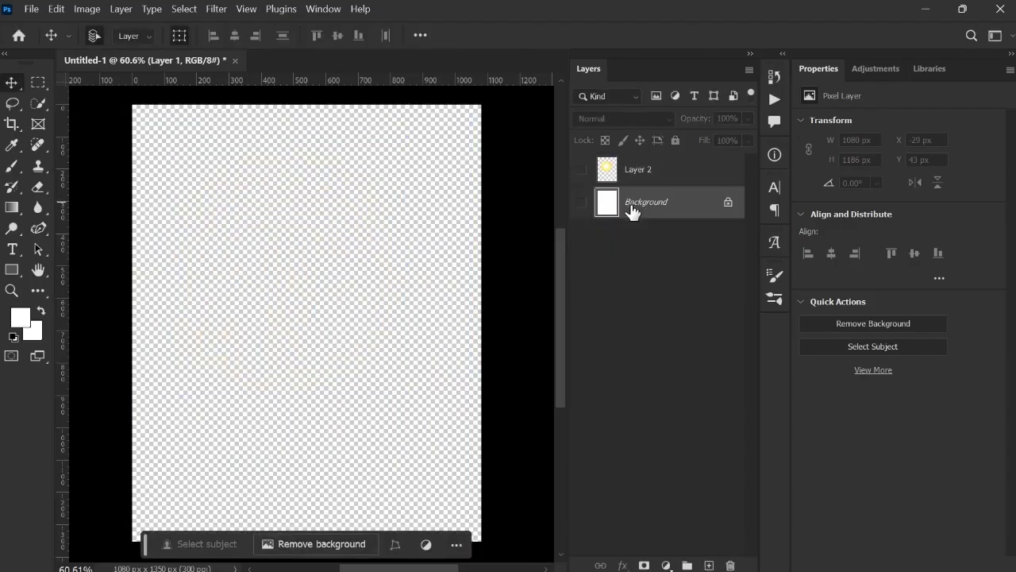
# - Show the Background and Layer 2, and move the glow to about X 177 px, Y 163 px
pyautogui.click(584, 203)
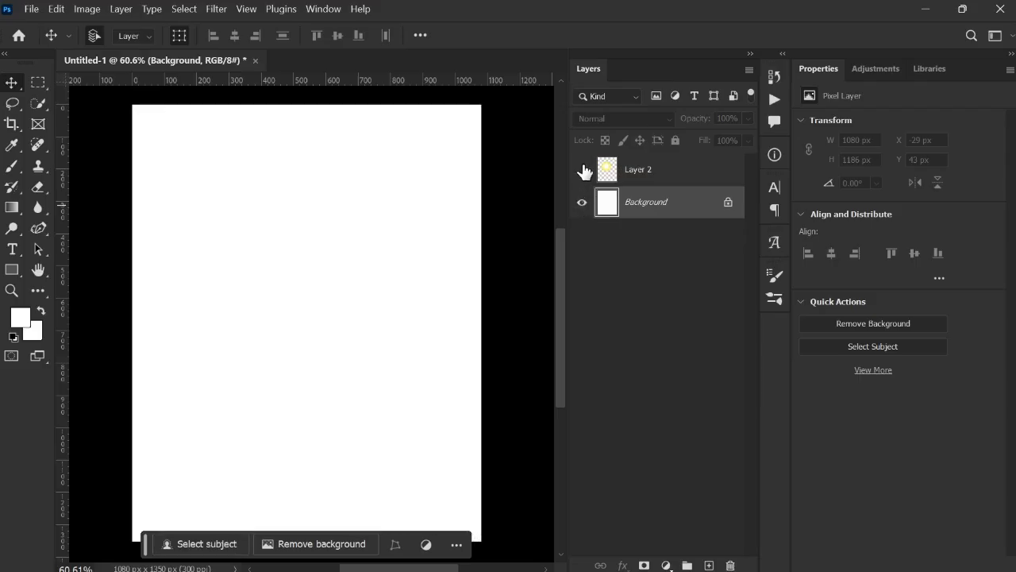
pyautogui.click(583, 170)
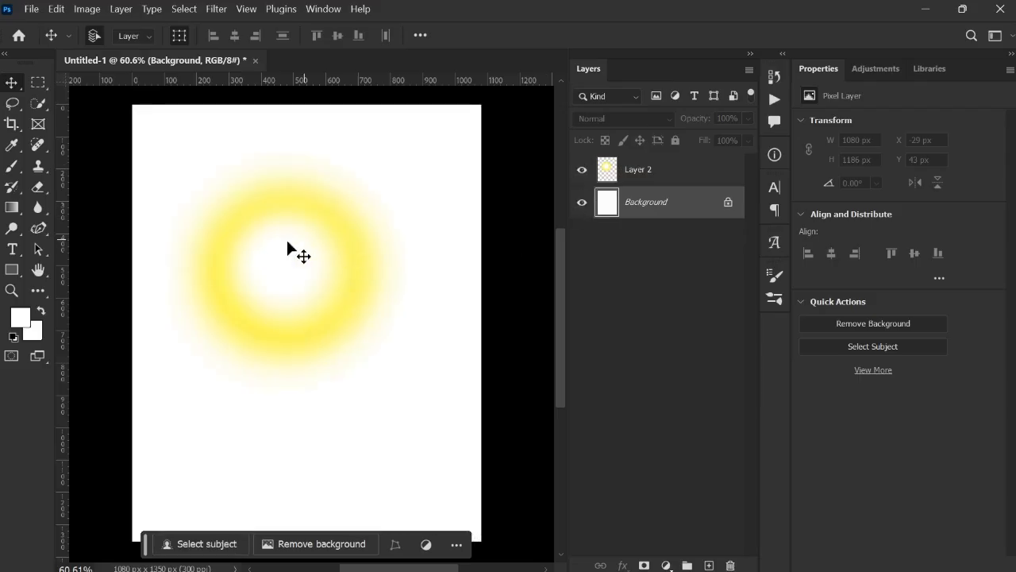
pyautogui.moveTo(288, 238); pyautogui.dragTo(309, 265)
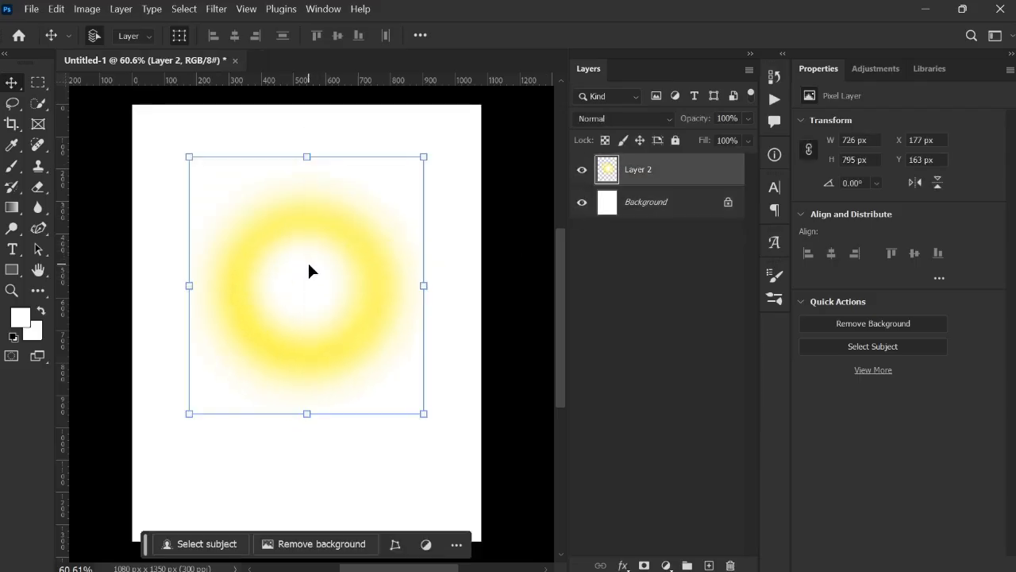
pyautogui.click(615, 326)
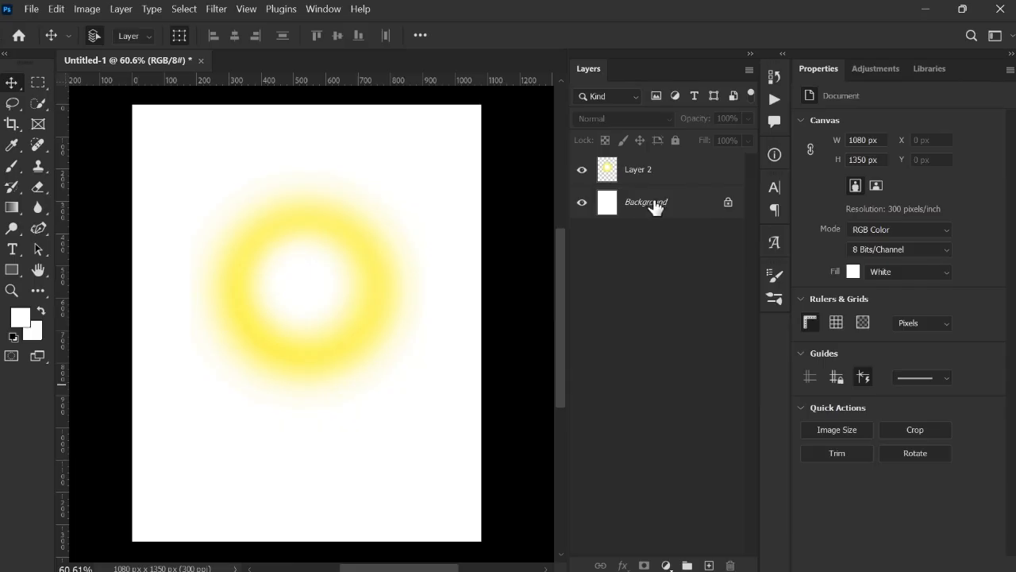
# - Unlock the Background layer and toggle its visibility off and on
pyautogui.click(690, 208)
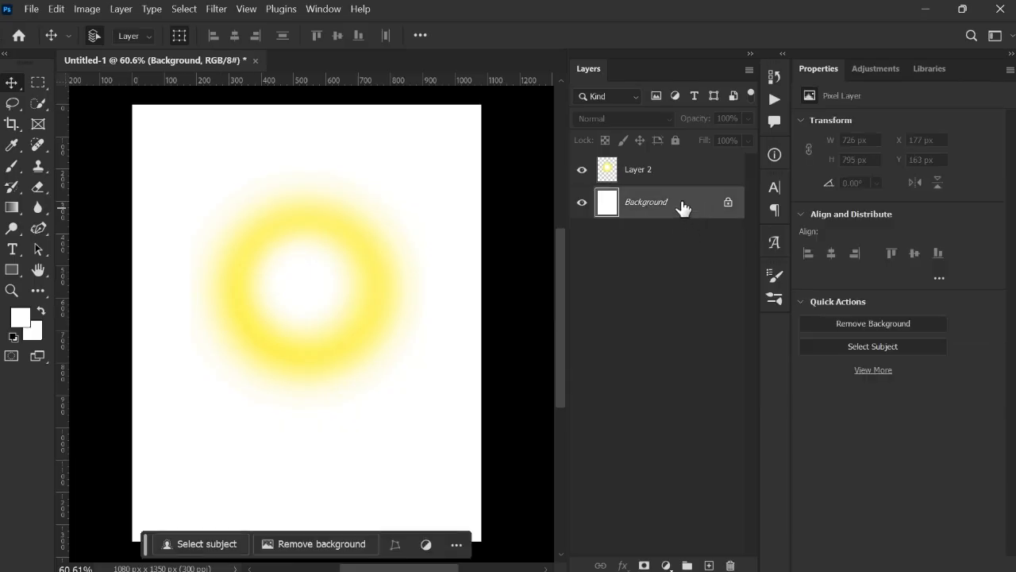
pyautogui.click(730, 205)
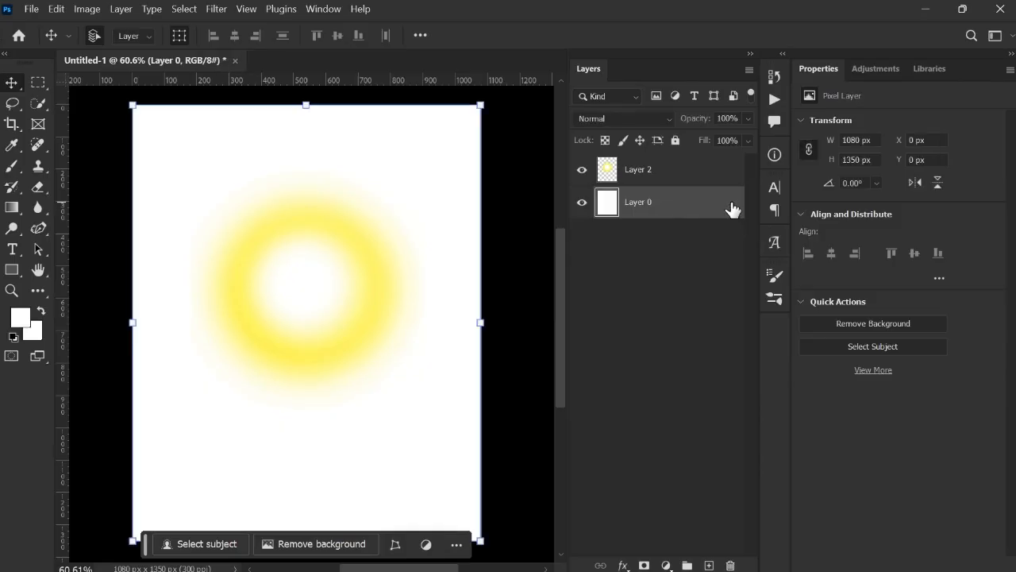
pyautogui.click(581, 203)
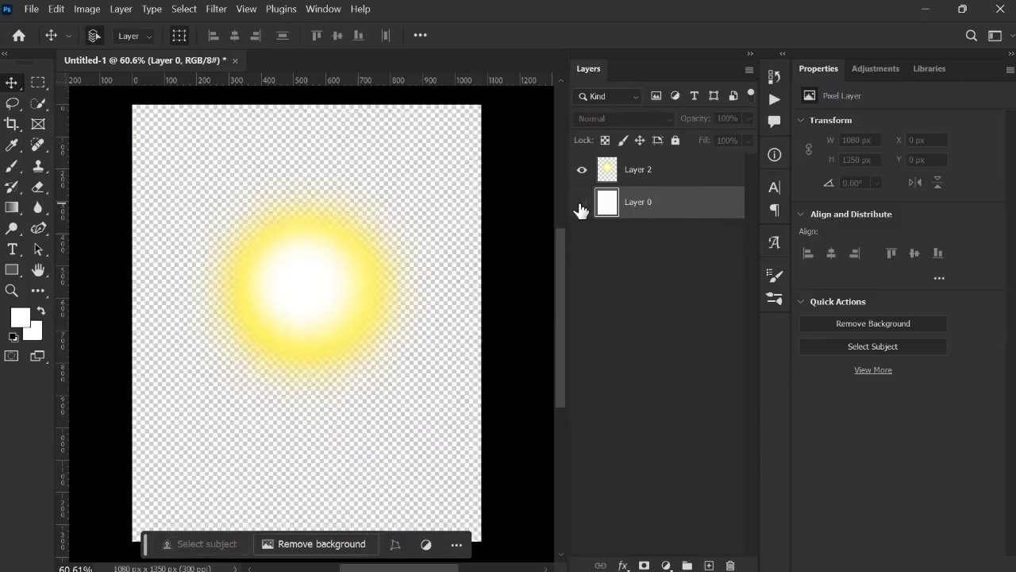
pyautogui.click(581, 204)
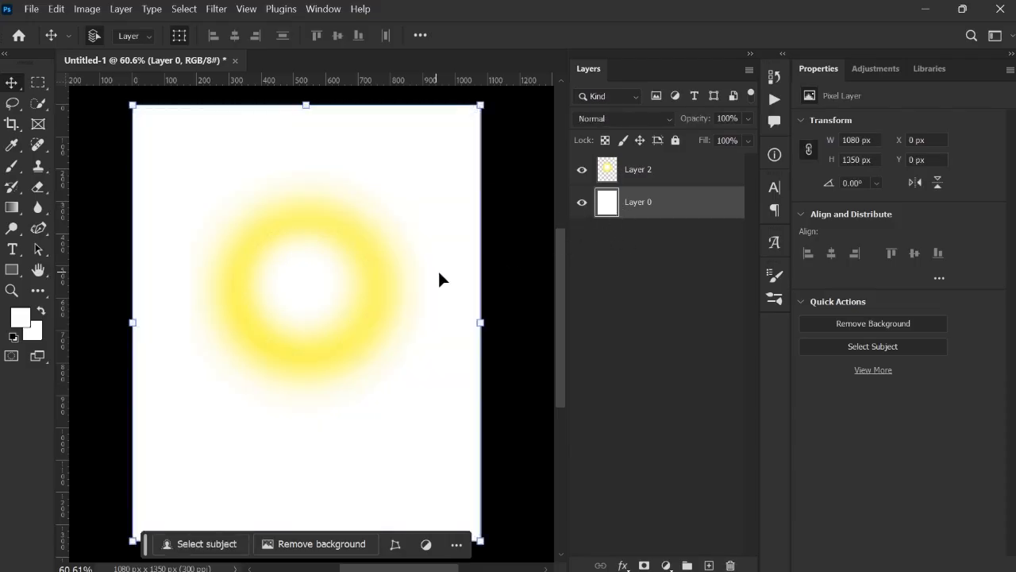
# - Move the unlocked white layer up and left on the canvas, and undo both the move and the unlocking
pyautogui.moveTo(438, 270); pyautogui.dragTo(371, 197)
pyautogui.hotkey('ctrl', 'z')
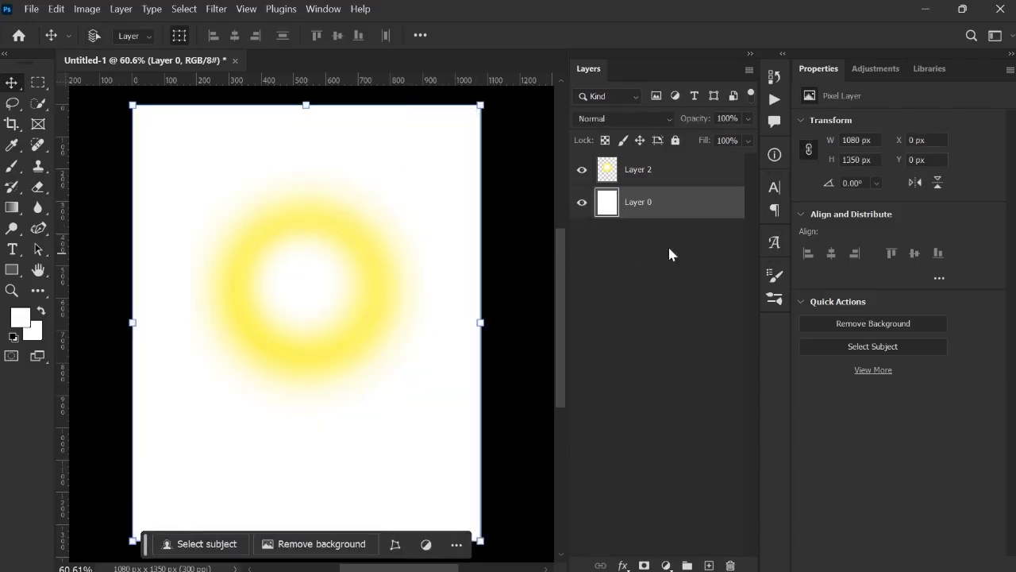
pyautogui.hotkey('ctrl', 'z')
pyautogui.hotkey('ctrl', 'z')
pyautogui.hotkey('ctrl', 'z')
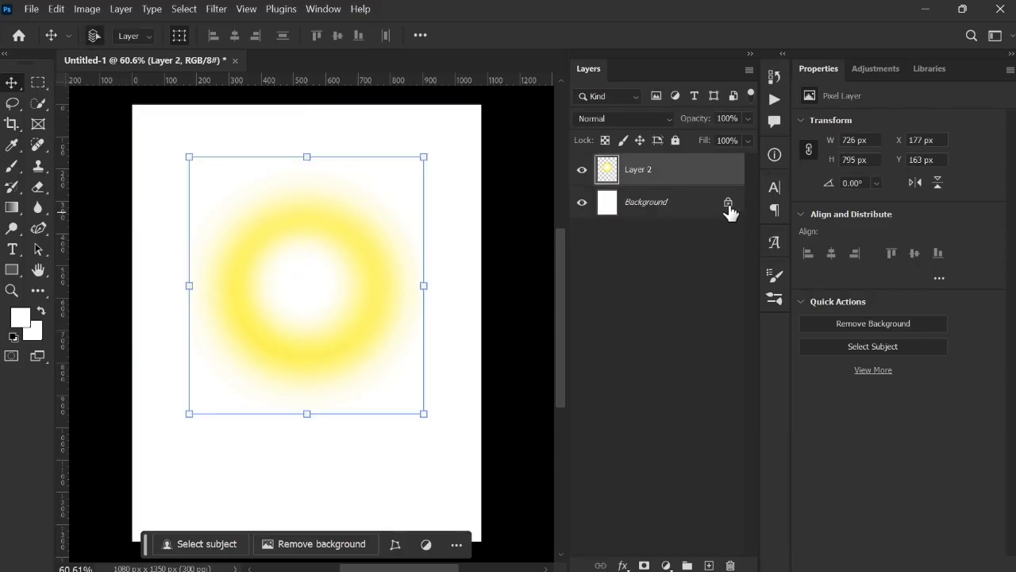
# - Unlock the Background layer again and shift it up and left, and undo these changes
pyautogui.click(728, 205)
pyautogui.moveTo(438, 266); pyautogui.dragTo(392, 202)
pyautogui.hotkey('ctrl', 'z')
pyautogui.hotkey('ctrl', 'z')
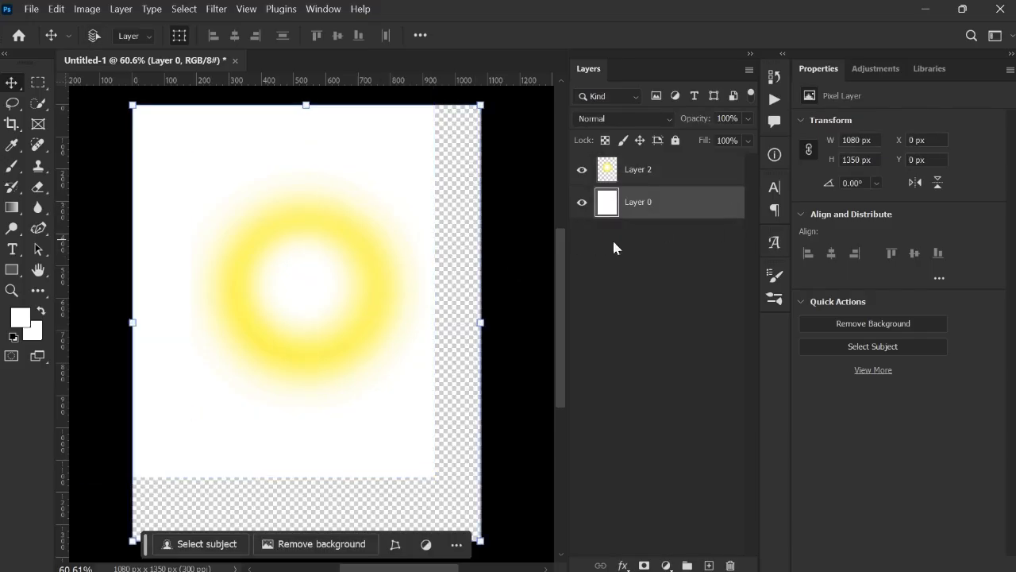
# - Try to move the locked Background layer on the canvas
pyautogui.click(674, 206)
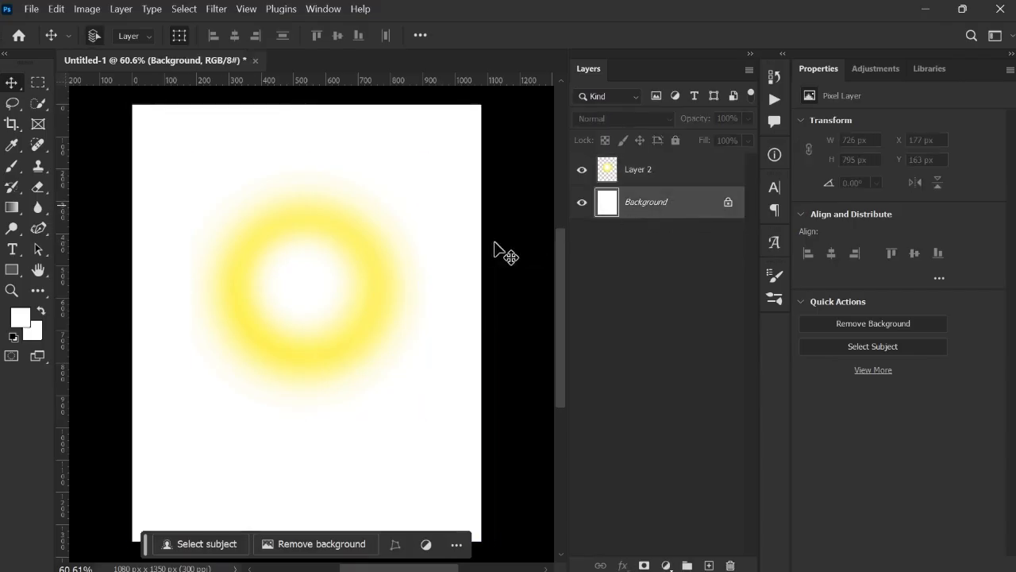
pyautogui.moveTo(445, 224); pyautogui.dragTo(376, 189)
pyautogui.moveTo(458, 173); pyautogui.dragTo(427, 152)
pyautogui.moveTo(462, 153)
pyautogui.mouseDown()
pyautogui.moveTo(422, 147)
pyautogui.moveTo(416, 125)
pyautogui.moveTo(479, 165)
pyautogui.mouseUp()
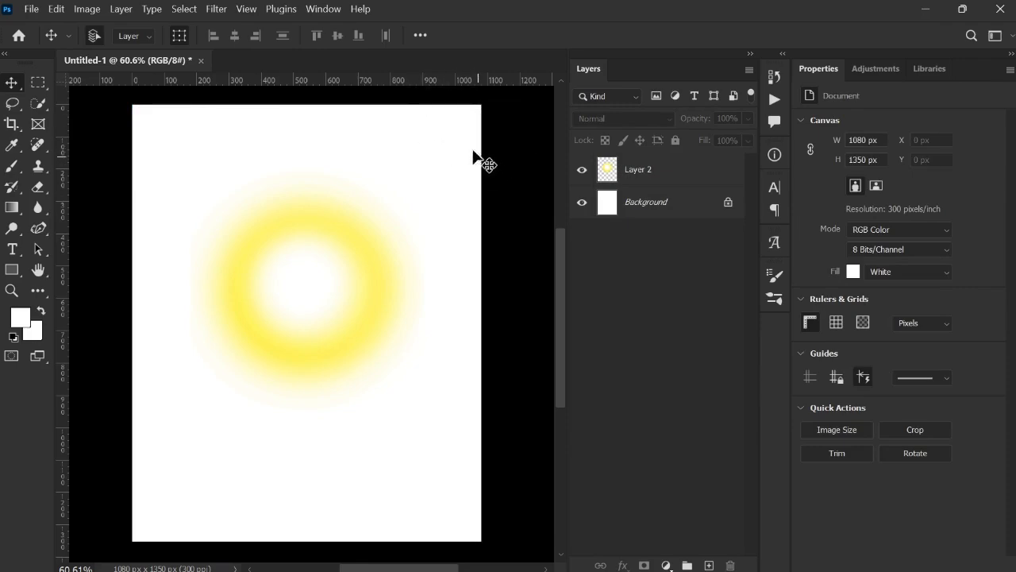
# - Try to move the locked Background layer, unlock it, and shift it left on the canvas
pyautogui.moveTo(457, 124); pyautogui.dragTo(482, 166)
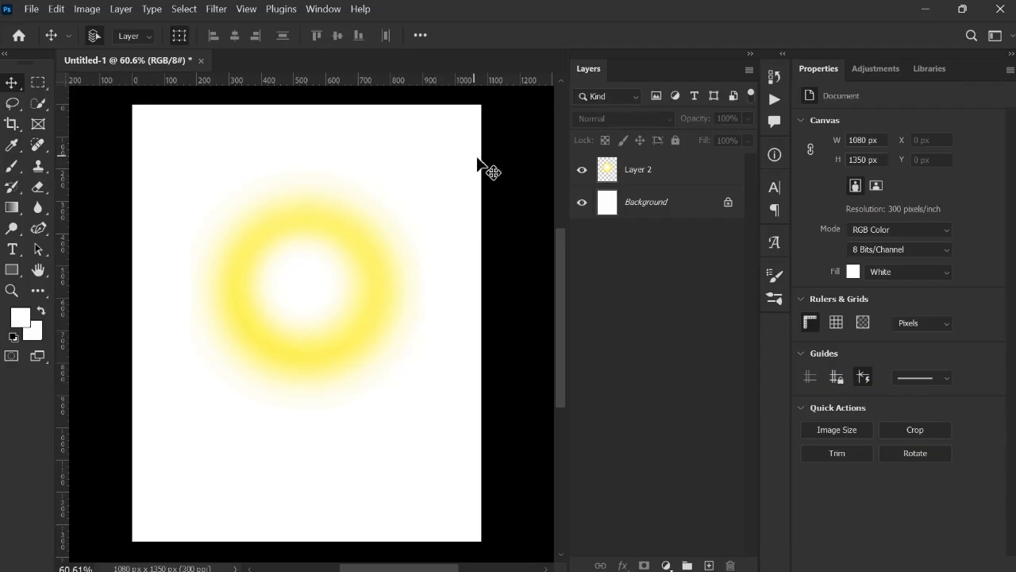
pyautogui.click(728, 204)
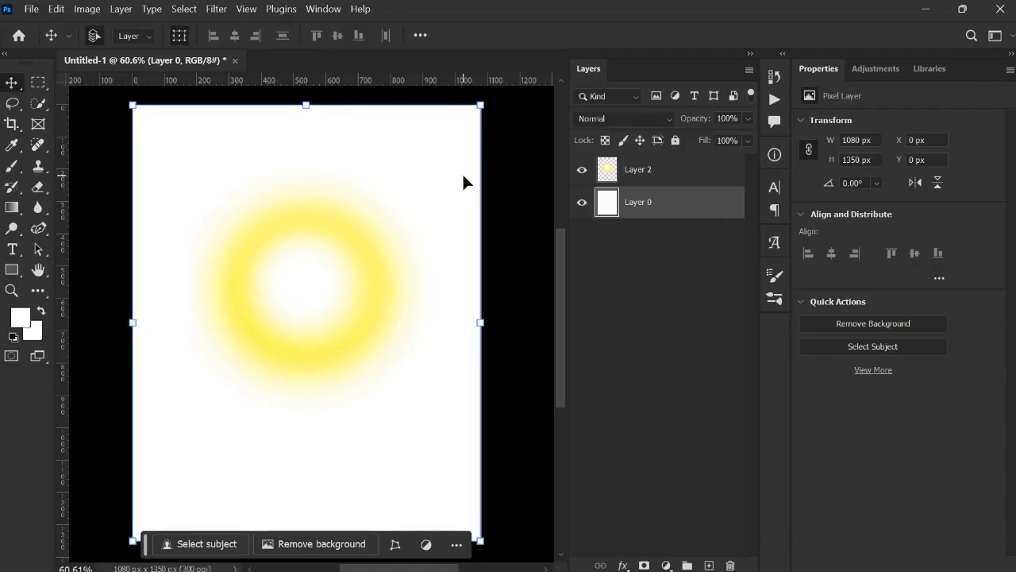
pyautogui.moveTo(465, 182); pyautogui.dragTo(426, 181)
# - Lock all properties of the white Layer 0 and move the yellow glow up on the canvas
pyautogui.click(677, 143)
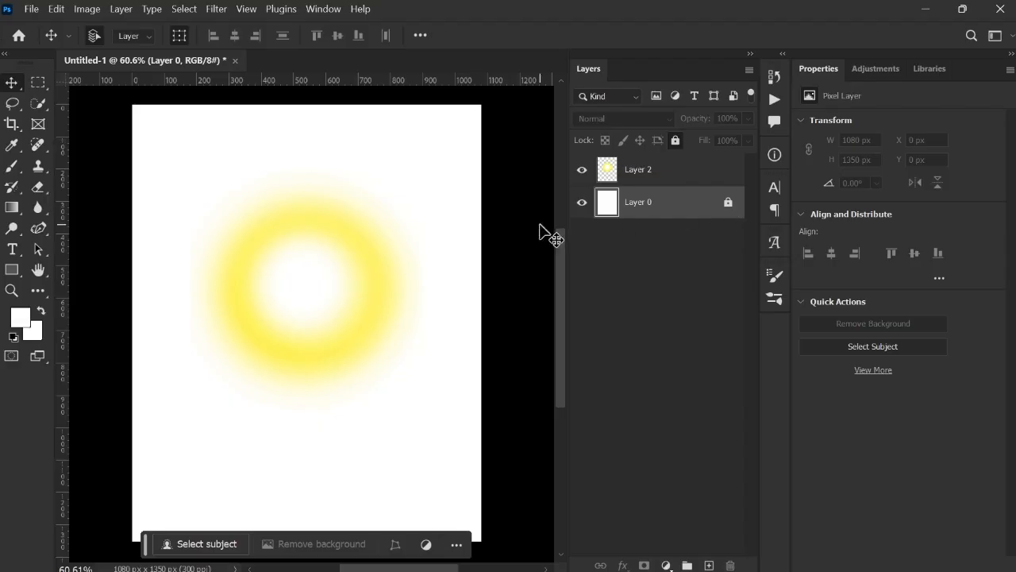
pyautogui.moveTo(471, 151)
pyautogui.mouseDown()
pyautogui.moveTo(399, 139)
pyautogui.moveTo(413, 142)
pyautogui.moveTo(404, 159)
pyautogui.moveTo(460, 143)
pyautogui.mouseUp()
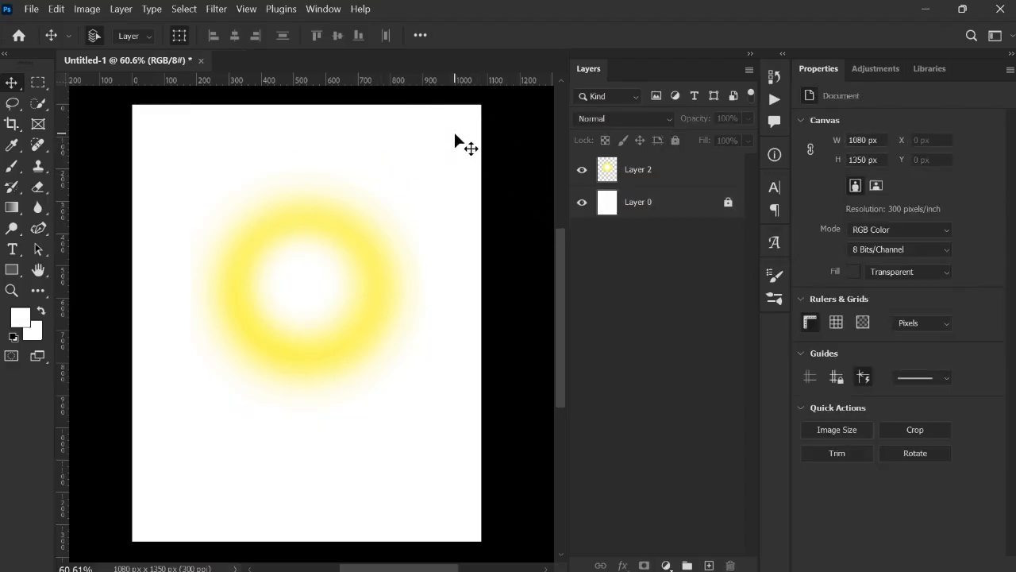
pyautogui.moveTo(332, 257); pyautogui.dragTo(408, 411)
# - Fully lock Layer 2, and release the locks on both Layer 2 and Layer 0
pyautogui.click(676, 139)
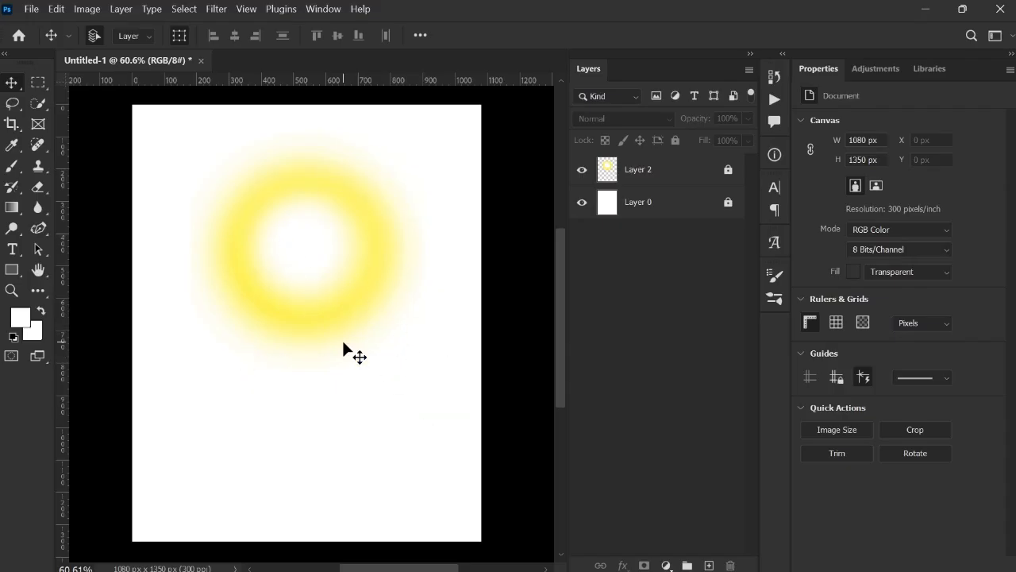
pyautogui.click(730, 200)
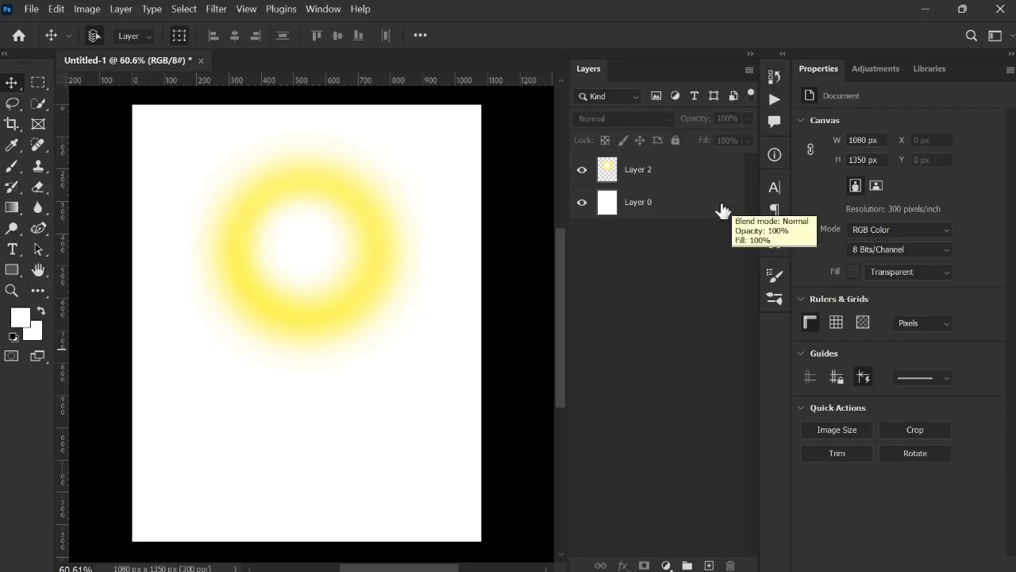
# - Put Layer 0 and Layer 2 together into a new layer group
pyautogui.click(671, 210)
pyautogui.keyDown('shift'); pyautogui.click(663, 170); pyautogui.keyUp('shift')
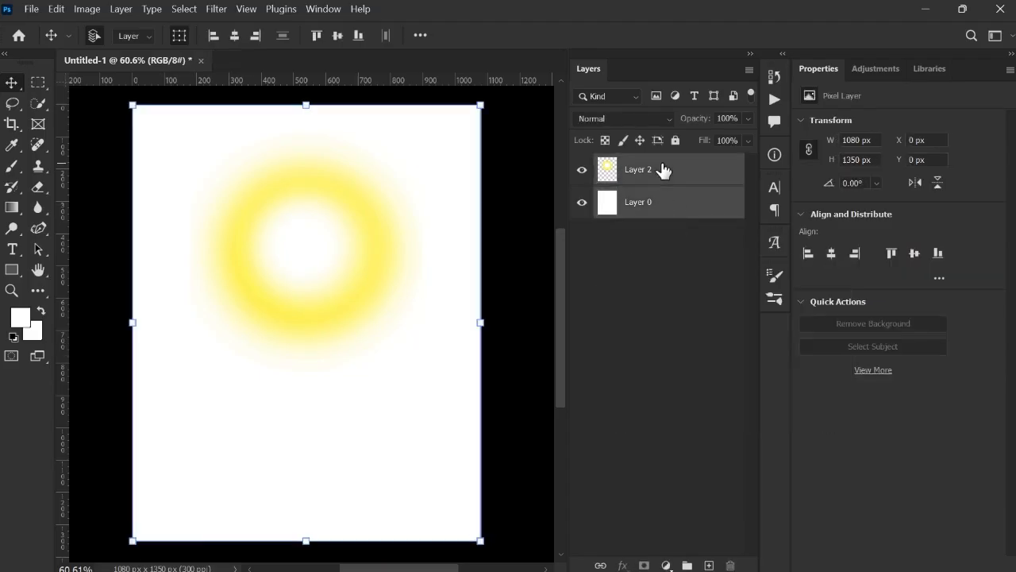
pyautogui.click(688, 564)
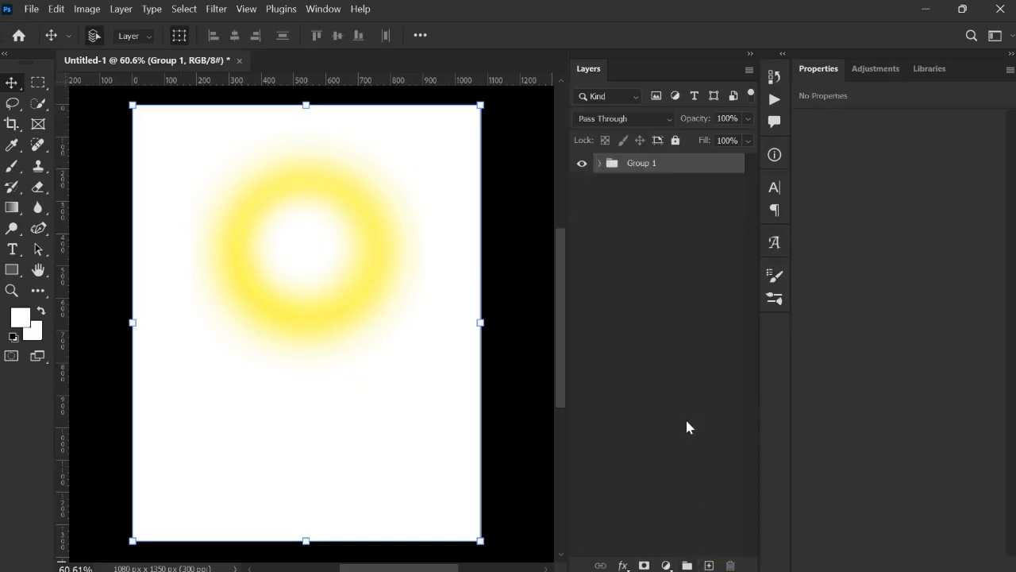
# - Rename the new layer group to ANIMATION, all in capitals
pyautogui.doubleClick(639, 164)
pyautogui.write('aNIMATION')
pyautogui.press('Return')
pyautogui.doubleClick(631, 163)
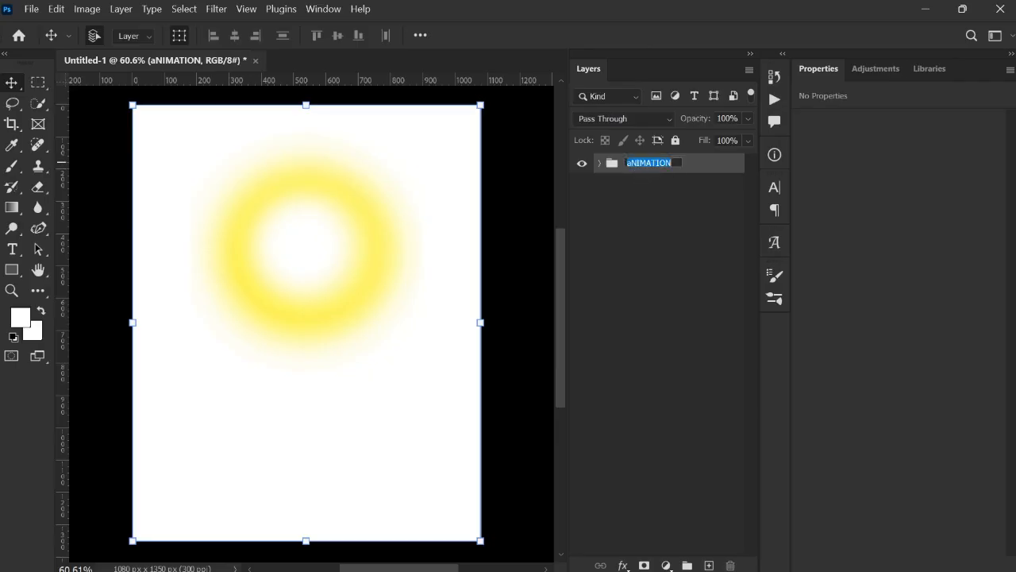
pyautogui.moveTo(632, 163); pyautogui.dragTo(625, 163)
pyautogui.write('A')
pyautogui.click(670, 193)
pyautogui.click(671, 199)
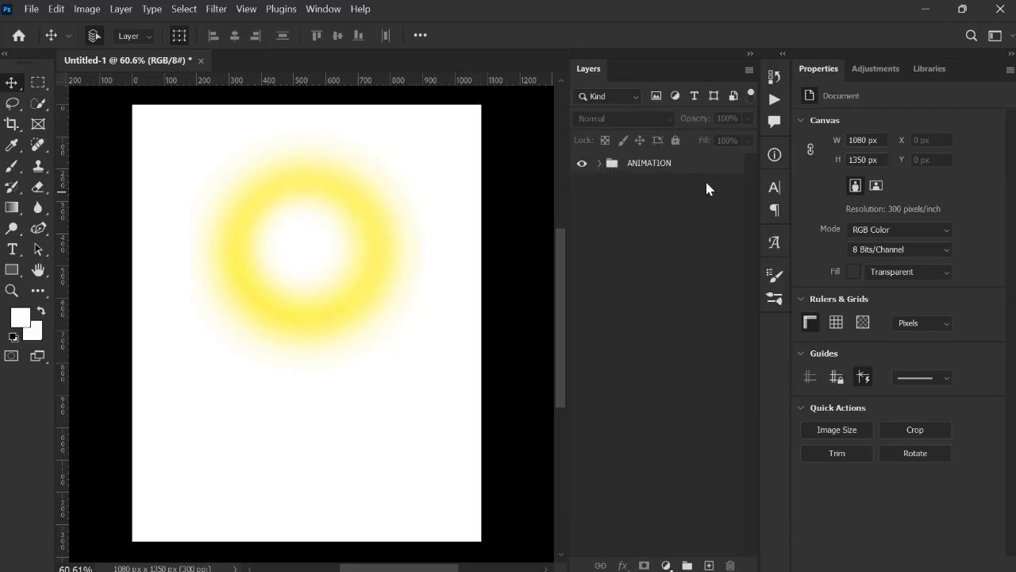
# - Expand the ANIMATION group and rename the glow layer to LIGHT FLARE
pyautogui.click(600, 163)
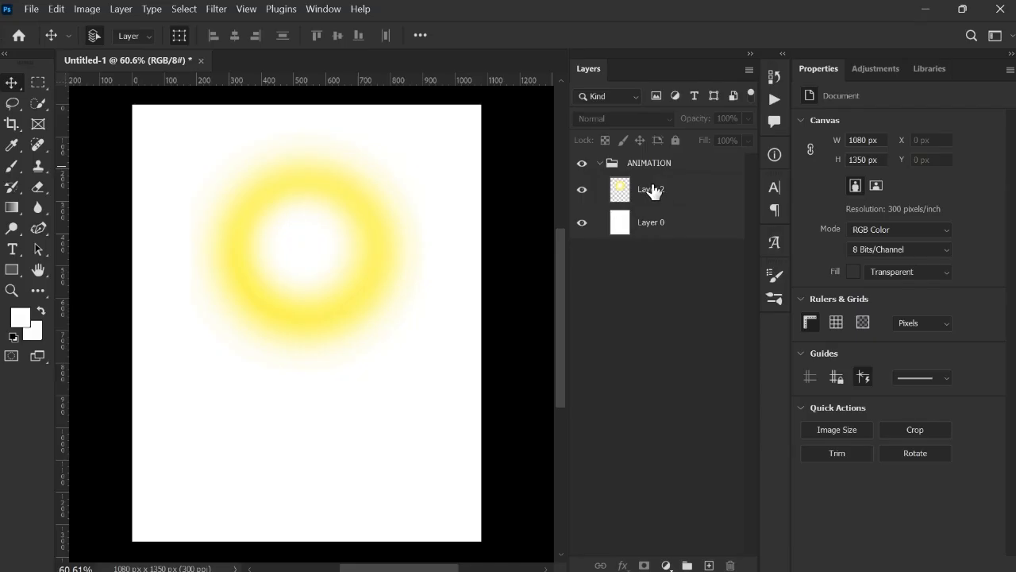
pyautogui.doubleClick(653, 190)
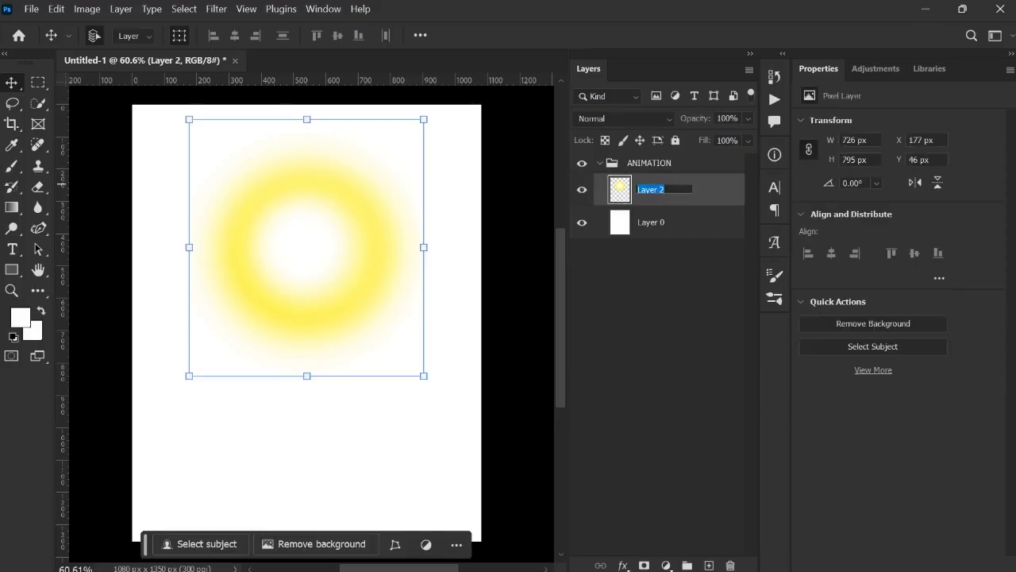
pyautogui.write('LIGHT FLARE')
pyautogui.press('Return')
# - Rename the white Layer 0 inside the group to BG
pyautogui.doubleClick(665, 222)
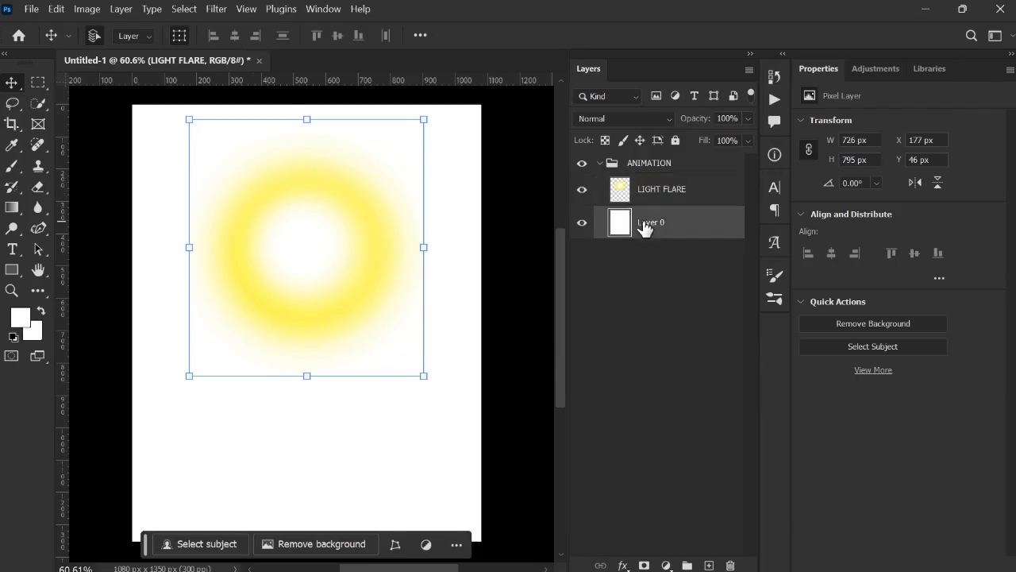
pyautogui.write('B')
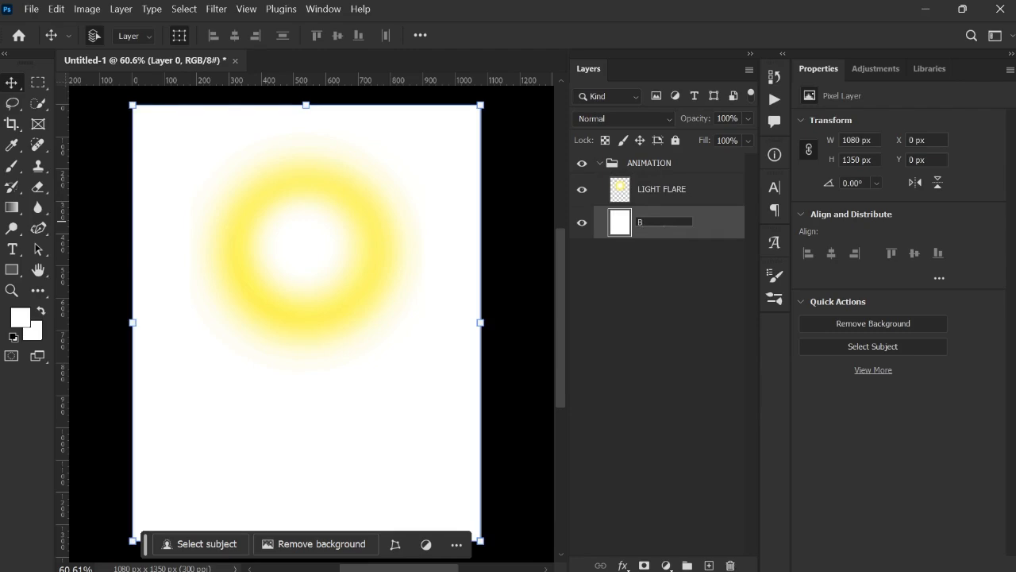
pyautogui.write('G')
pyautogui.click(669, 285)
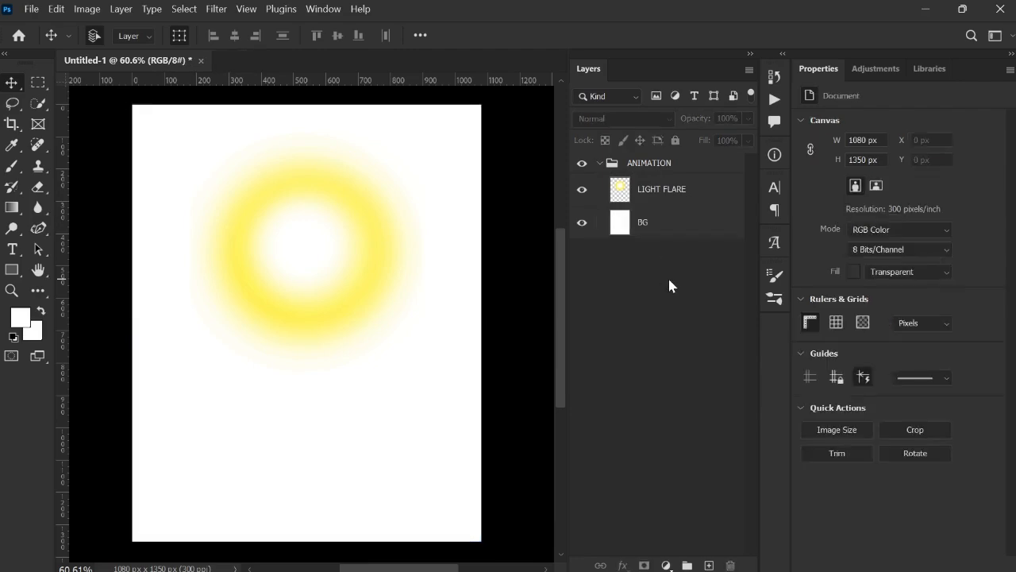
# - Collapse and expand the ANIMATION group several times to show how it hides and reveals its layers
pyautogui.click(602, 162)
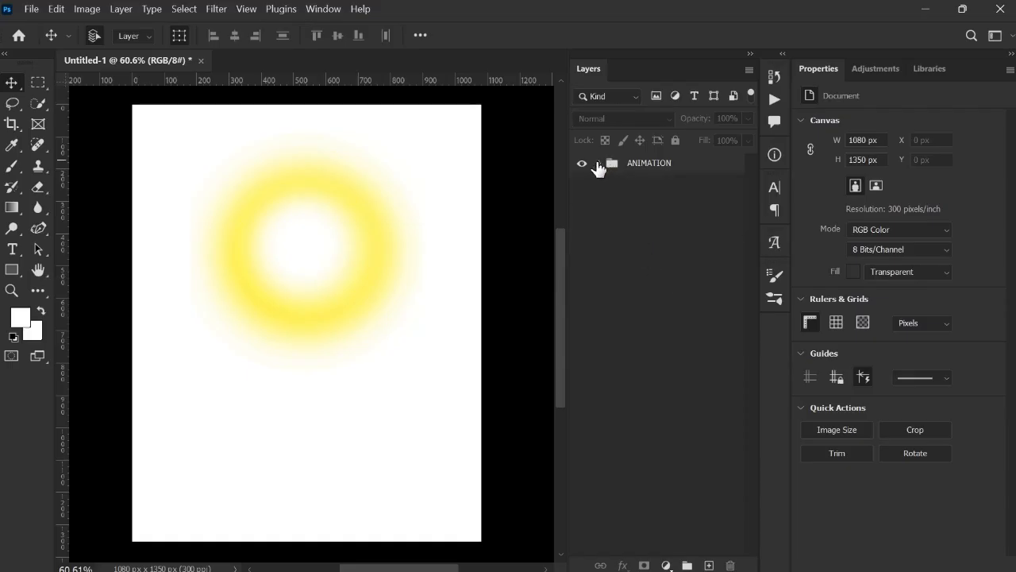
pyautogui.click(601, 164)
pyautogui.click(602, 164)
pyautogui.click(602, 164)
pyautogui.click(602, 164)
pyautogui.click(602, 164)
pyautogui.click(602, 164)
# - Move the LIGHT FLARE glow down to about X 197 px, Y 278 px, and select the BG layer
pyautogui.moveTo(358, 225); pyautogui.dragTo(361, 300)
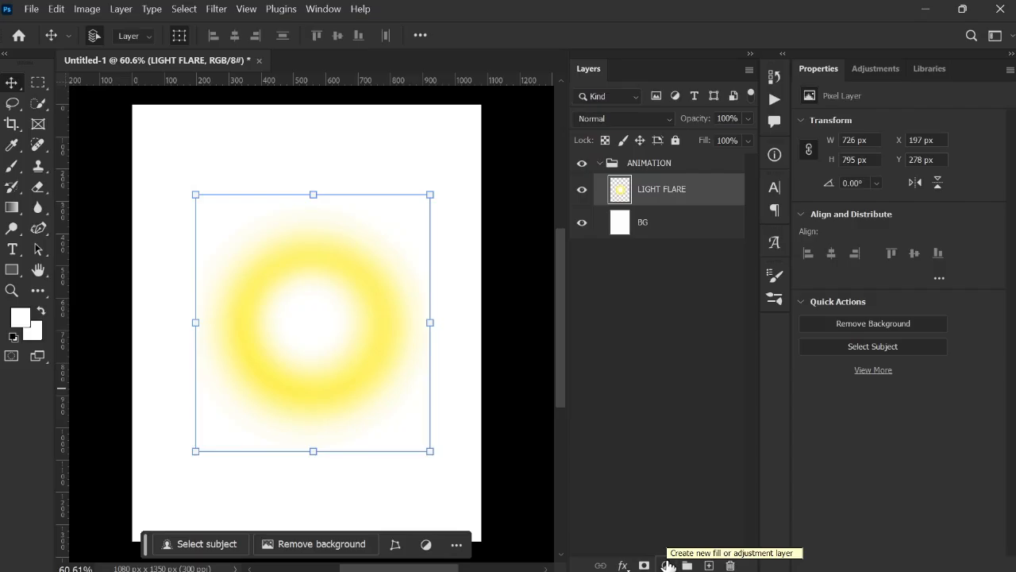
pyautogui.click(606, 297)
pyautogui.click(635, 225)
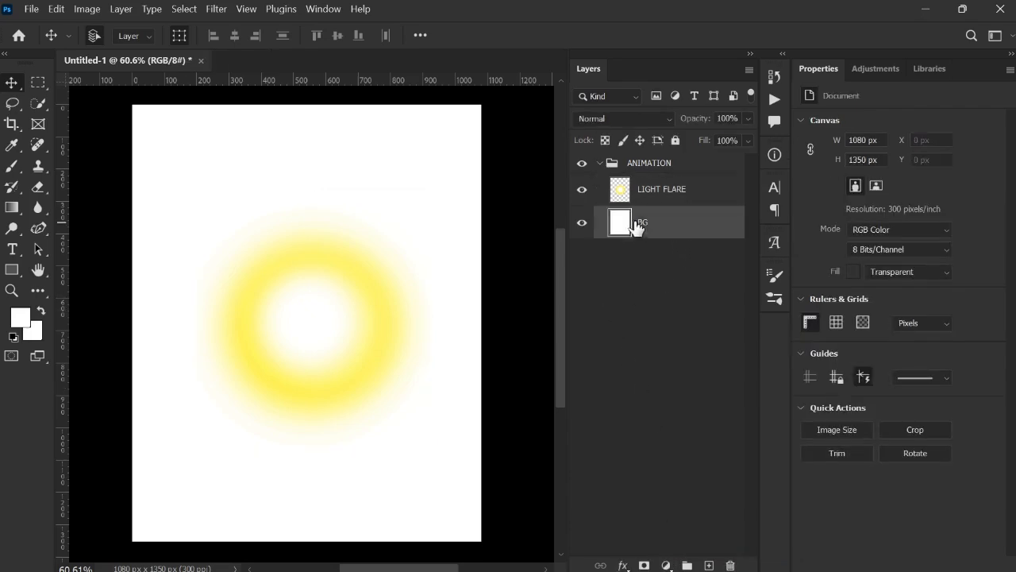
# - Collapse the ANIMATION group and turn off its visibility
pyautogui.click(605, 164)
pyautogui.click(582, 163)
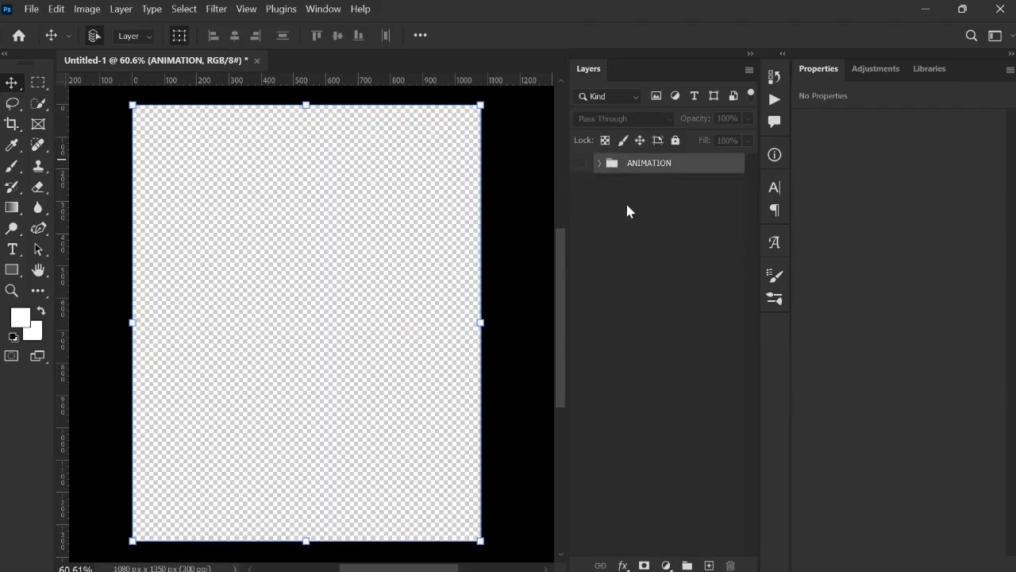
pyautogui.click(648, 233)
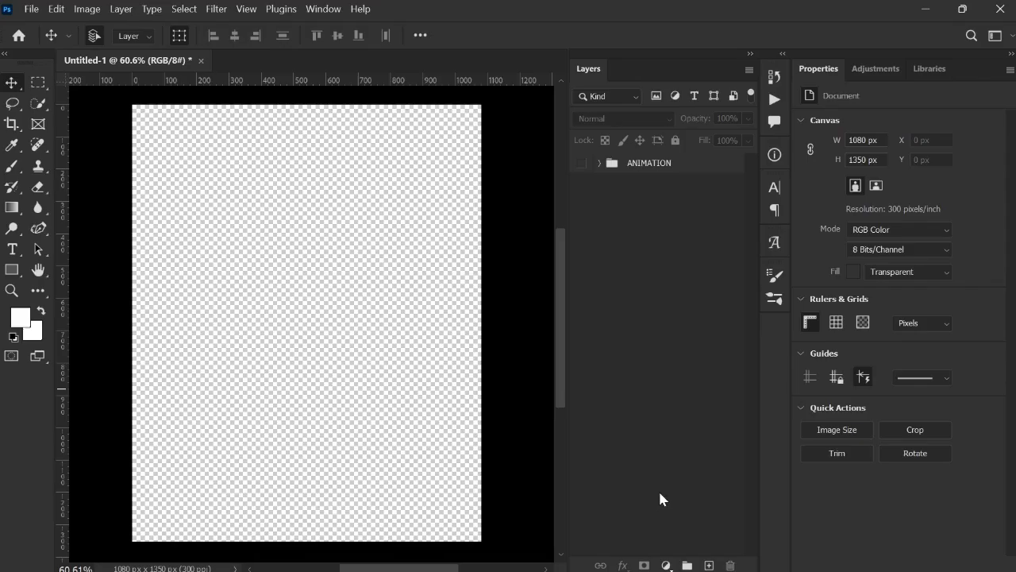
# - Add a Solid Color fill layer above the ANIMATION group in pale lavender, d5d2ff
pyautogui.click(666, 564)
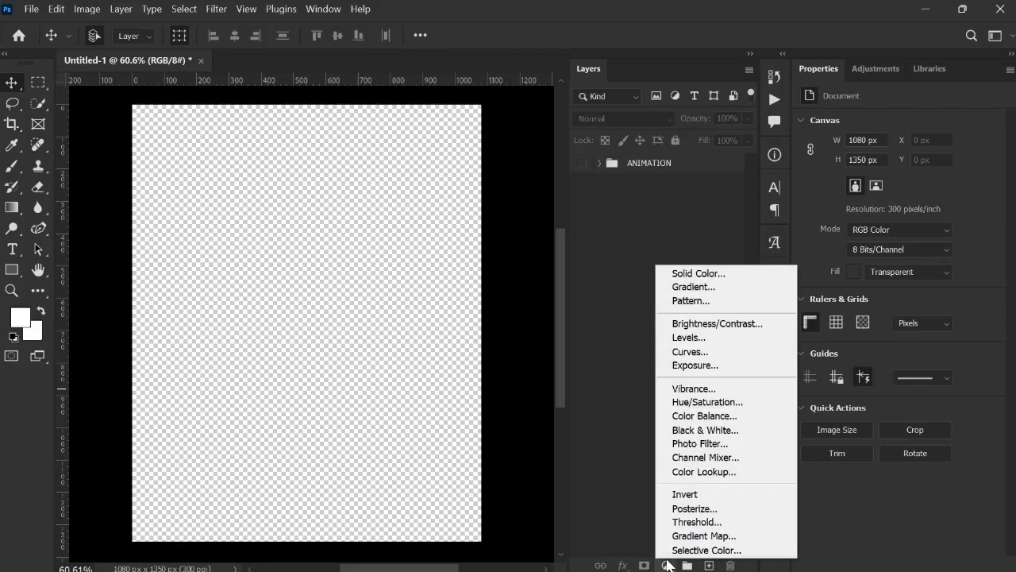
pyautogui.click(696, 274)
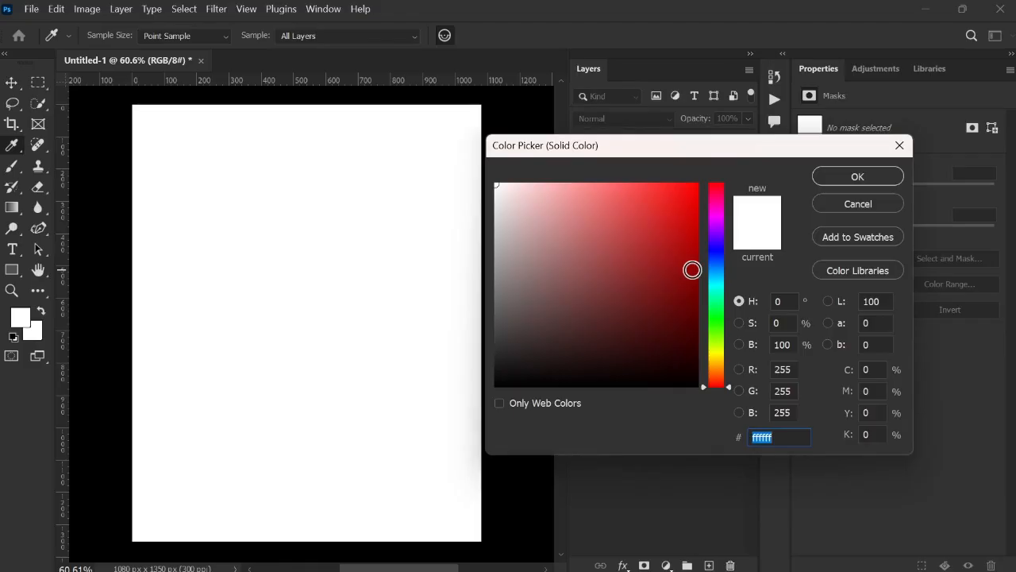
pyautogui.moveTo(635, 320); pyautogui.dragTo(714, 411)
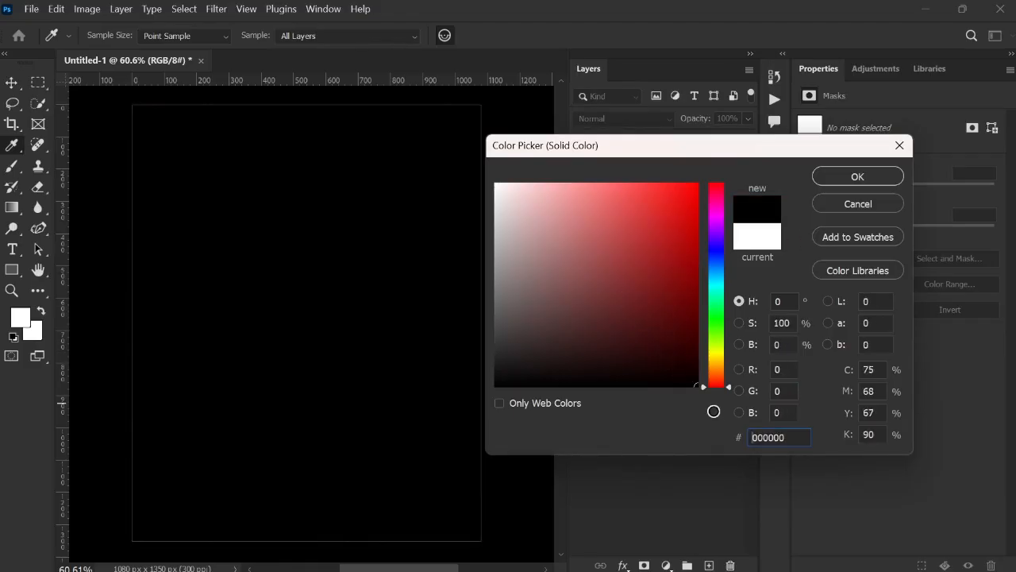
pyautogui.moveTo(686, 310)
pyautogui.mouseDown()
pyautogui.moveTo(680, 202)
pyautogui.moveTo(721, 173)
pyautogui.mouseUp()
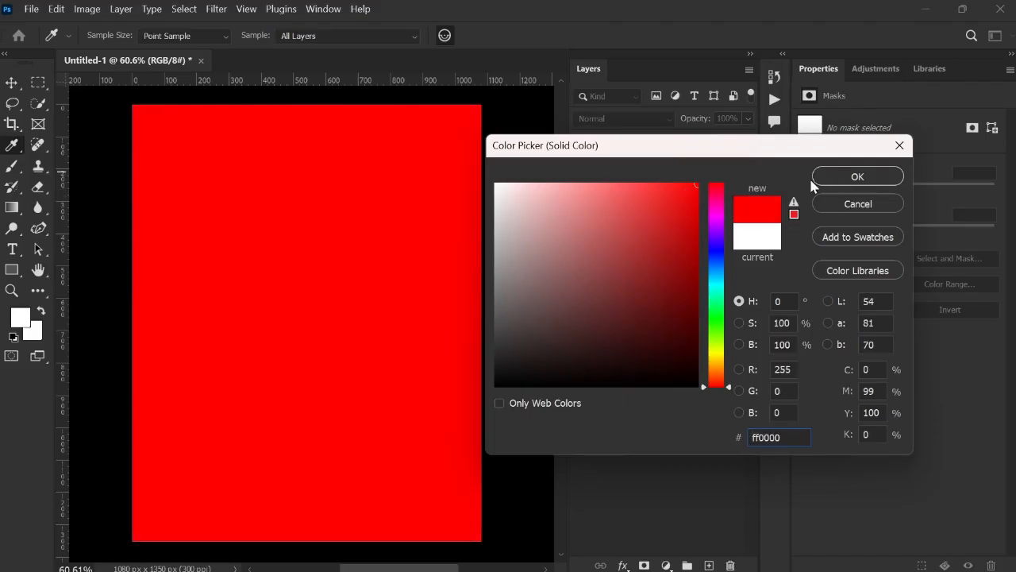
pyautogui.click(714, 247)
pyautogui.moveTo(689, 200)
pyautogui.mouseDown()
pyautogui.moveTo(523, 220)
pyautogui.moveTo(548, 190)
pyautogui.moveTo(516, 218)
pyautogui.moveTo(512, 191)
pyautogui.moveTo(530, 184)
pyautogui.mouseUp()
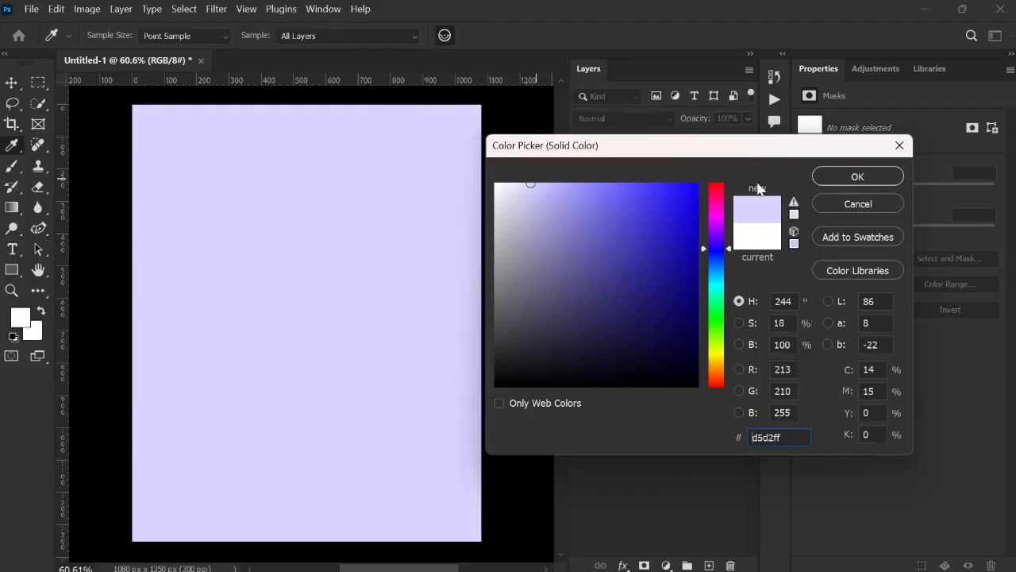
pyautogui.click(855, 176)
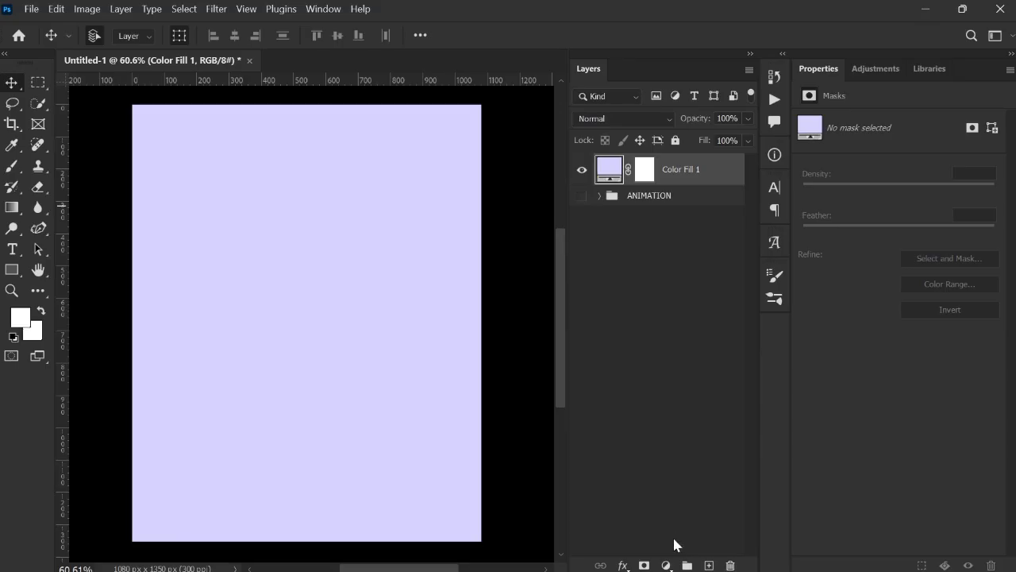
# - Add a linear white-to-transparent Gradient fill layer at 90° and 100% scale, and hide it
pyautogui.click(666, 565)
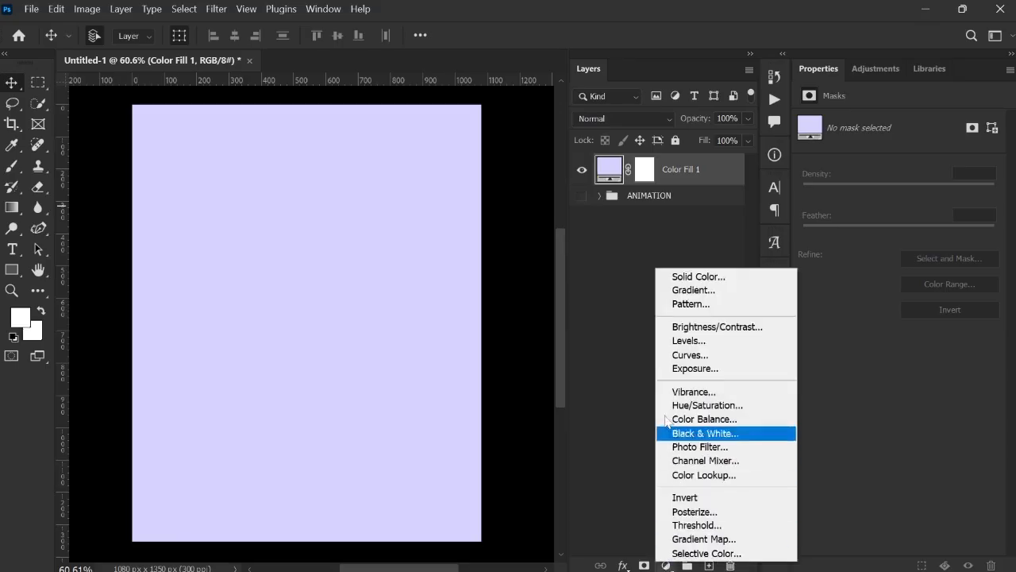
pyautogui.click(687, 291)
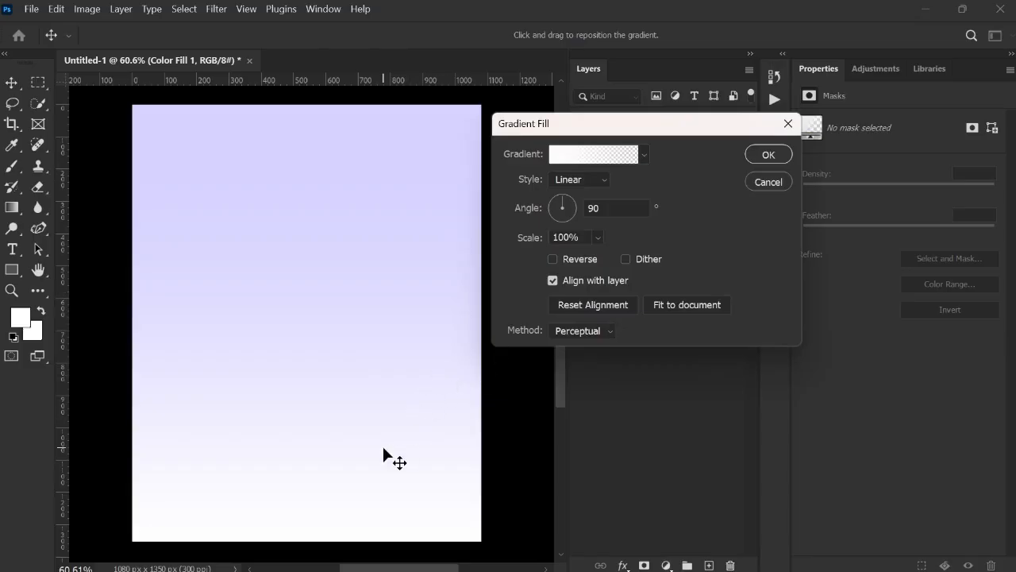
pyautogui.click(775, 161)
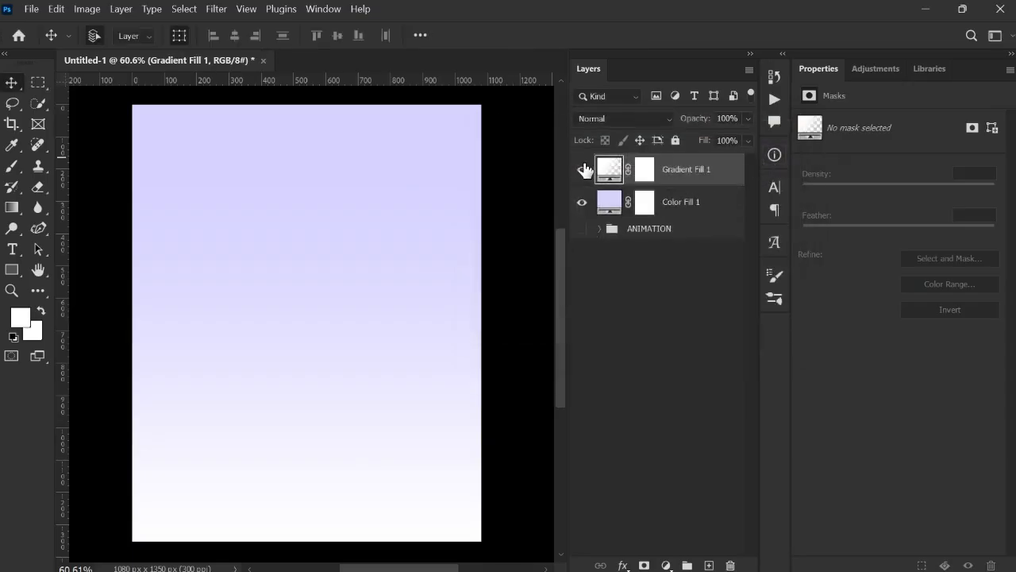
pyautogui.click(582, 169)
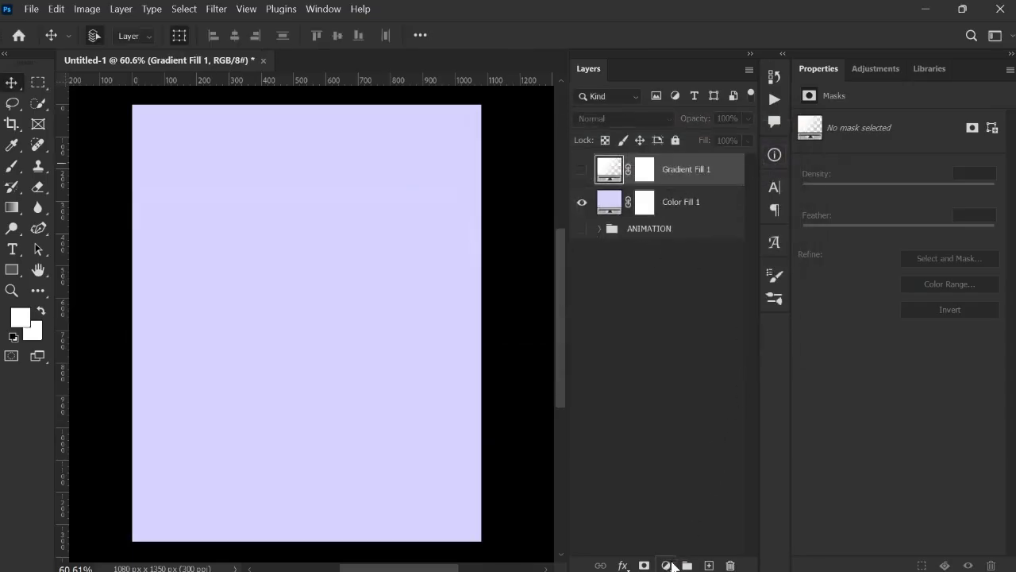
# - Start another Gradient fill layer and open its gradient for editing
pyautogui.click(666, 564)
pyautogui.click(683, 289)
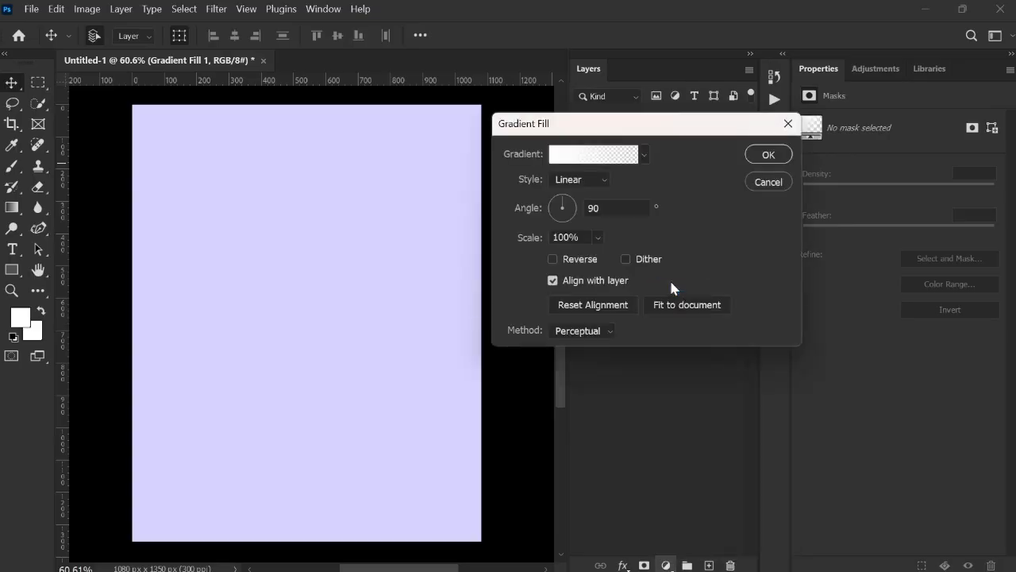
pyautogui.click(608, 158)
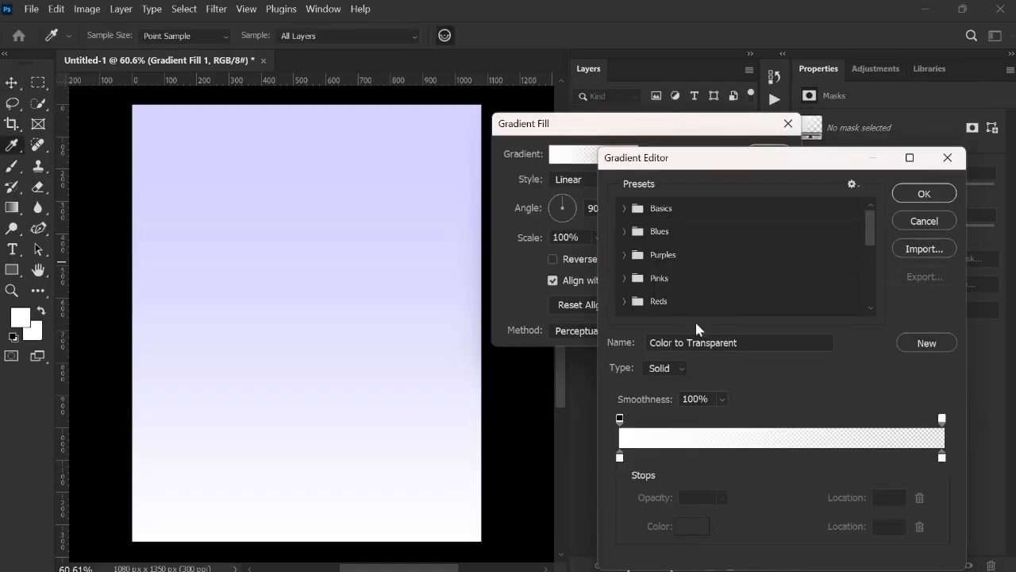
# - Set the gradient's end color stop at location 100 to black, 000000
pyautogui.click(941, 457)
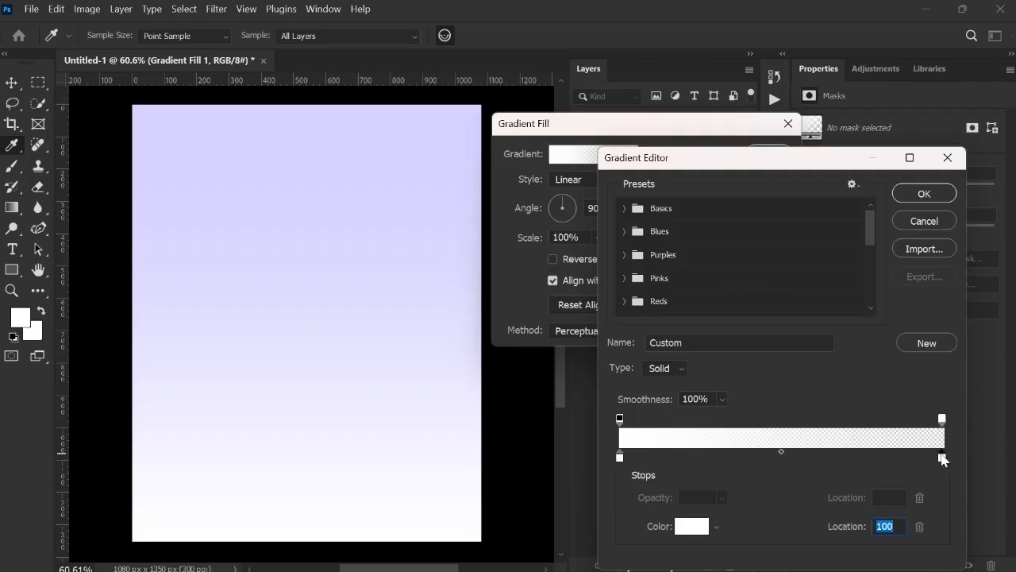
pyautogui.doubleClick(942, 457)
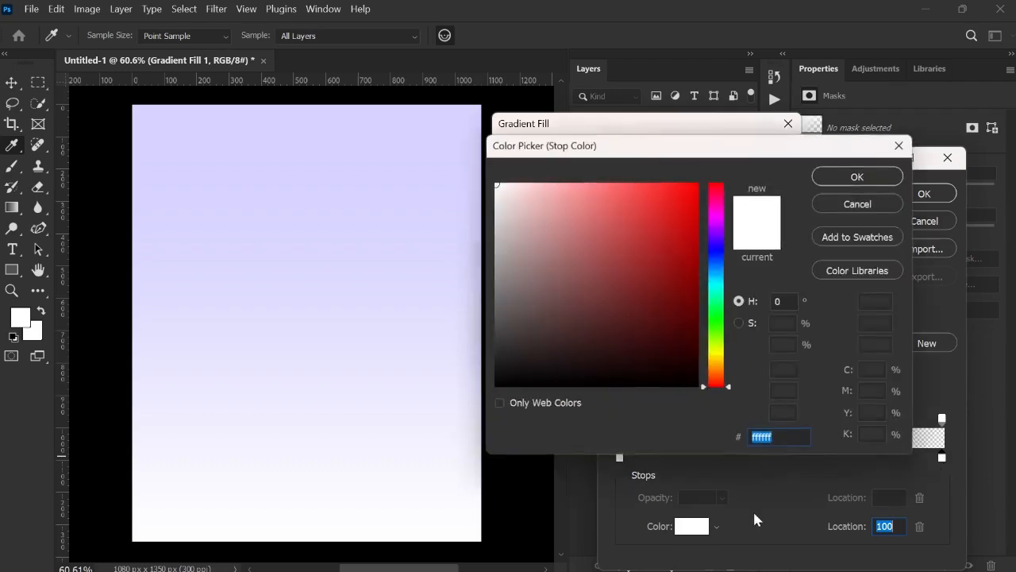
pyautogui.moveTo(572, 281); pyautogui.dragTo(756, 405)
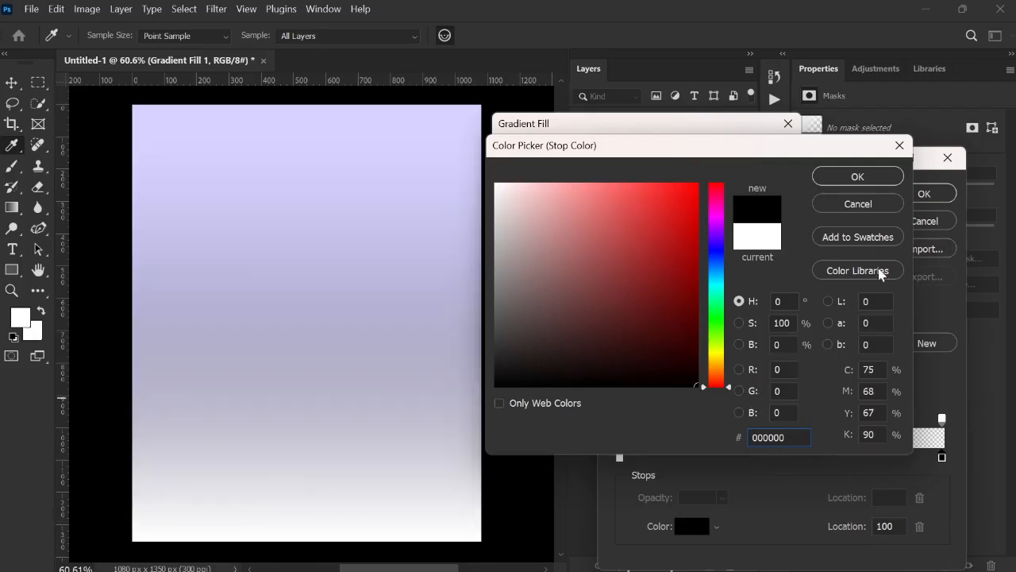
pyautogui.click(857, 177)
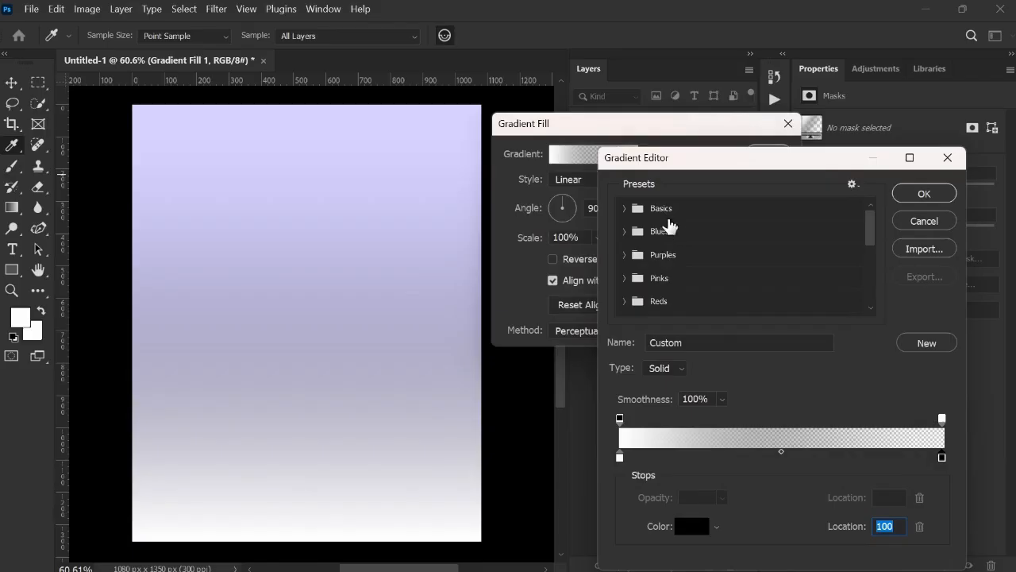
# - Apply the Black, White preset from the Basics gradients
pyautogui.click(626, 209)
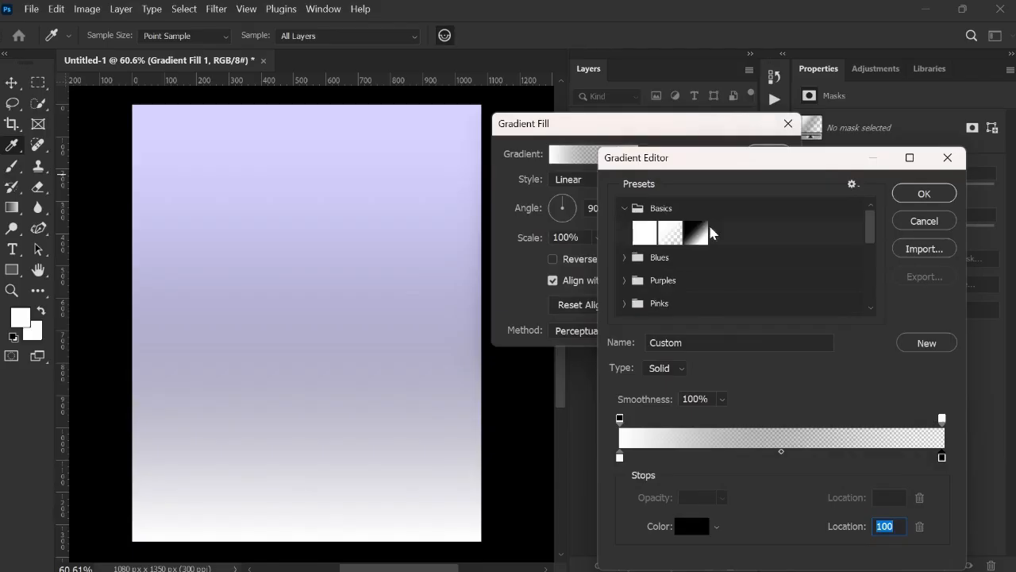
pyautogui.click(694, 235)
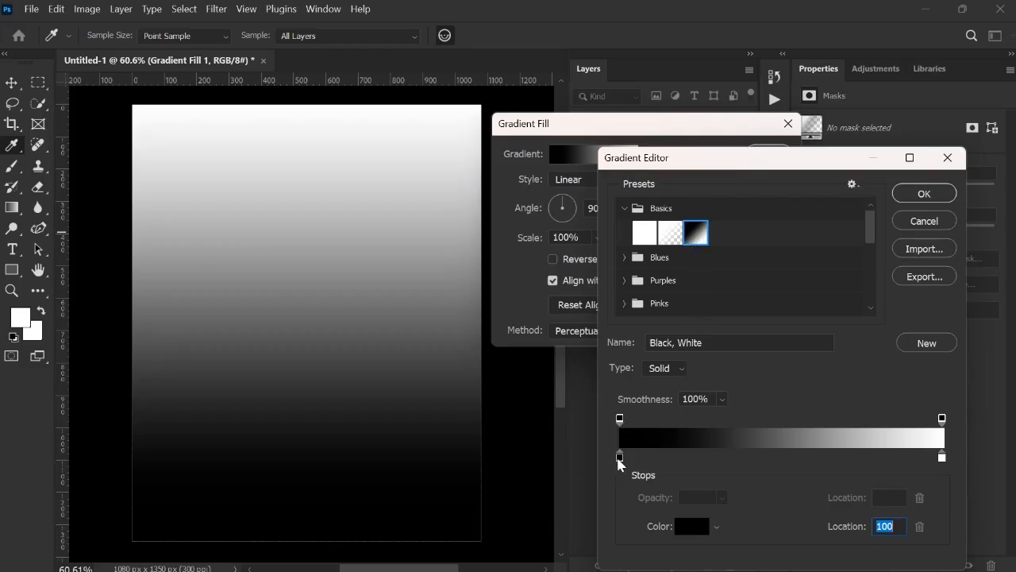
pyautogui.click(625, 208)
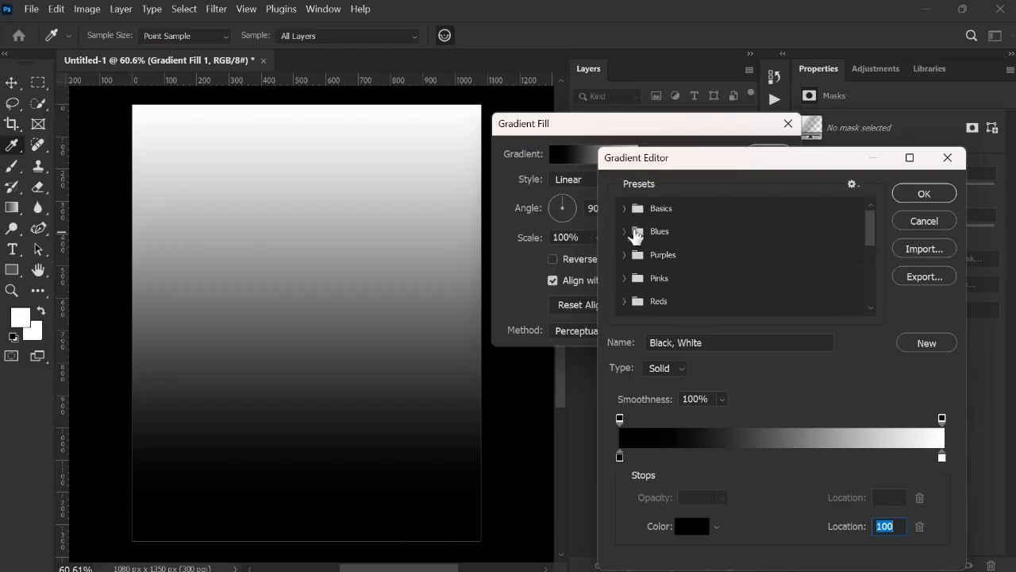
# - Try several presets from the Blues gradients on the fill, including Blue_22, Blue_24 and Blue_16, ending with Blue_02
pyautogui.scroll(-1, 703, 270)
pyautogui.scroll(-1, 688, 282)
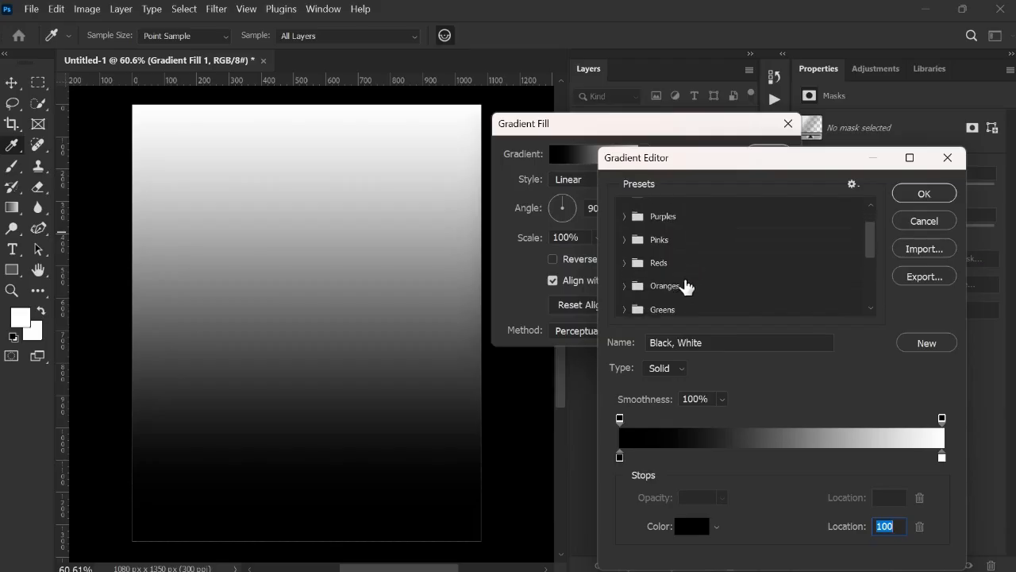
pyautogui.scroll(1, 639, 239)
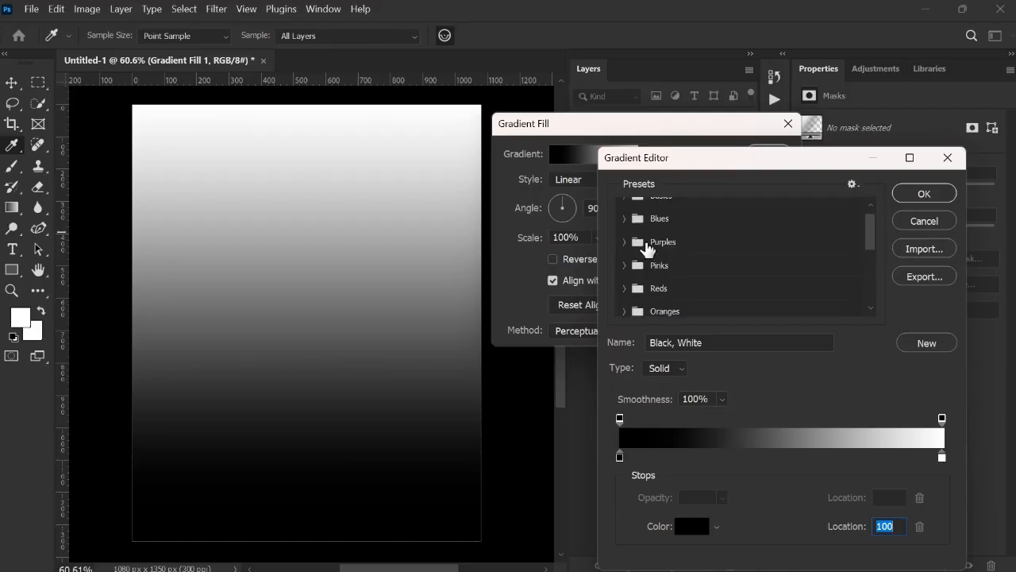
pyautogui.click(624, 218)
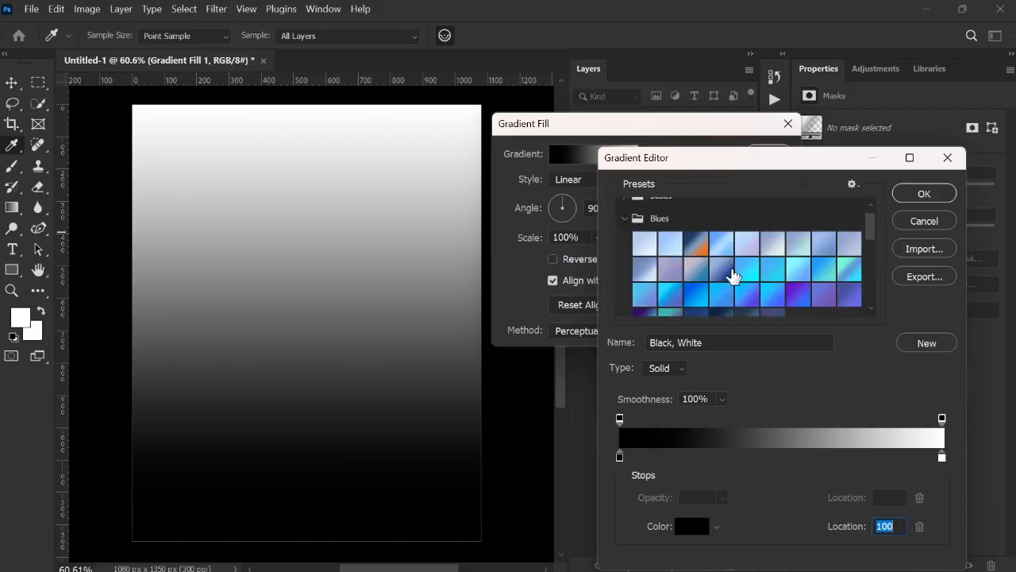
pyautogui.scroll(-1, 726, 275)
pyautogui.click(750, 282)
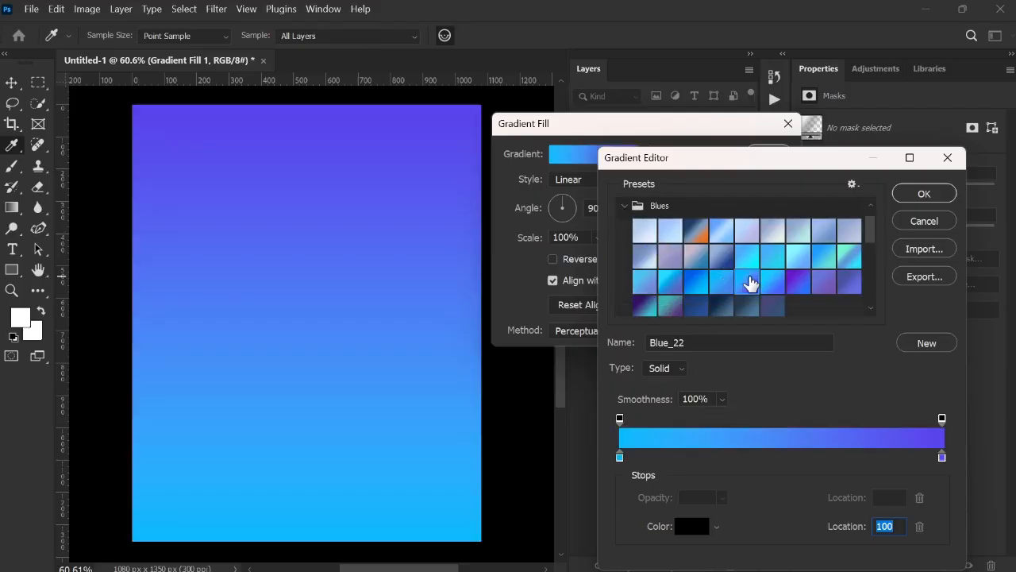
pyautogui.click(774, 280)
pyautogui.click(798, 281)
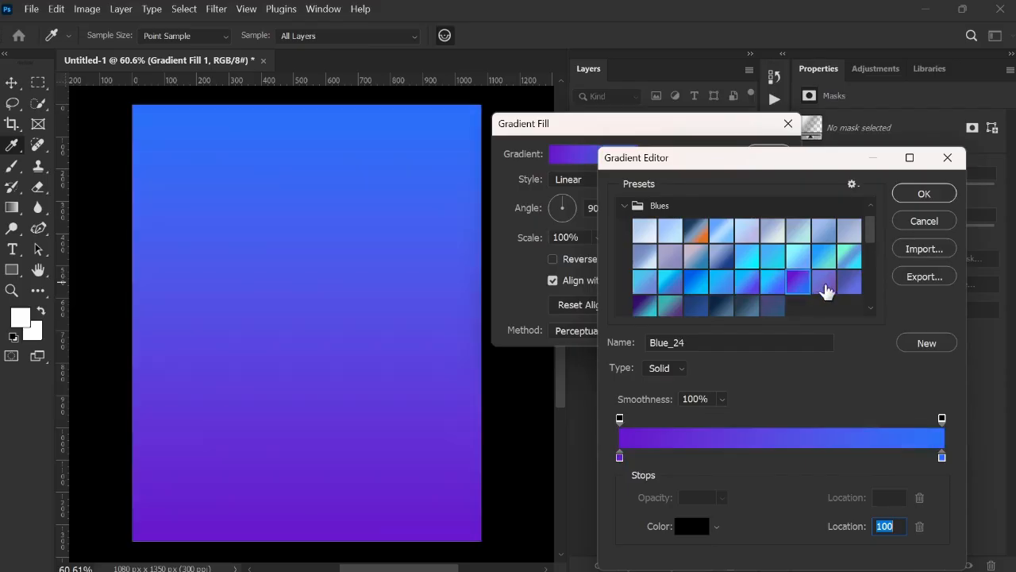
pyautogui.click(824, 283)
pyautogui.click(849, 282)
pyautogui.click(848, 256)
pyautogui.click(826, 256)
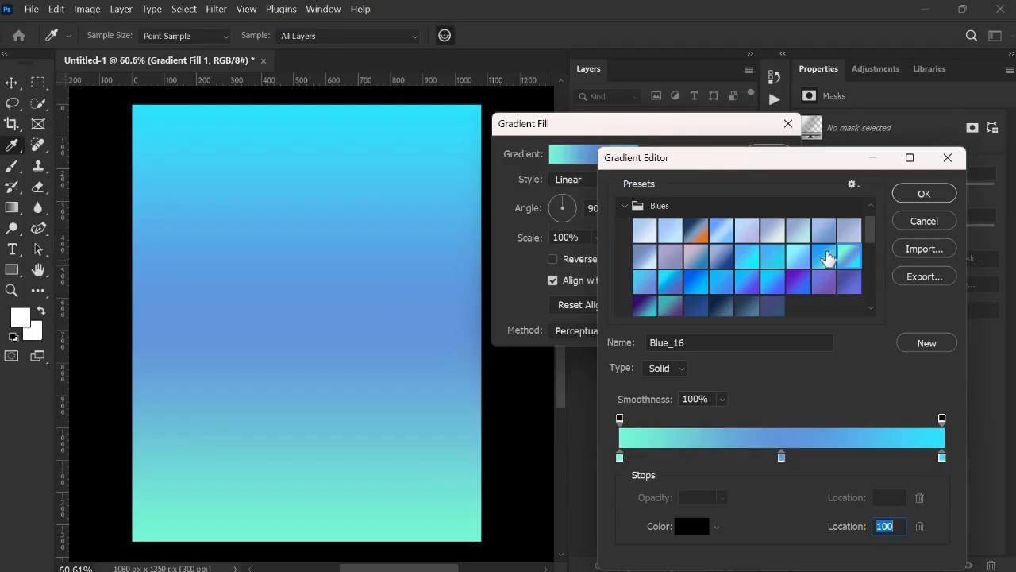
pyautogui.click(824, 234)
pyautogui.click(798, 232)
pyautogui.click(696, 231)
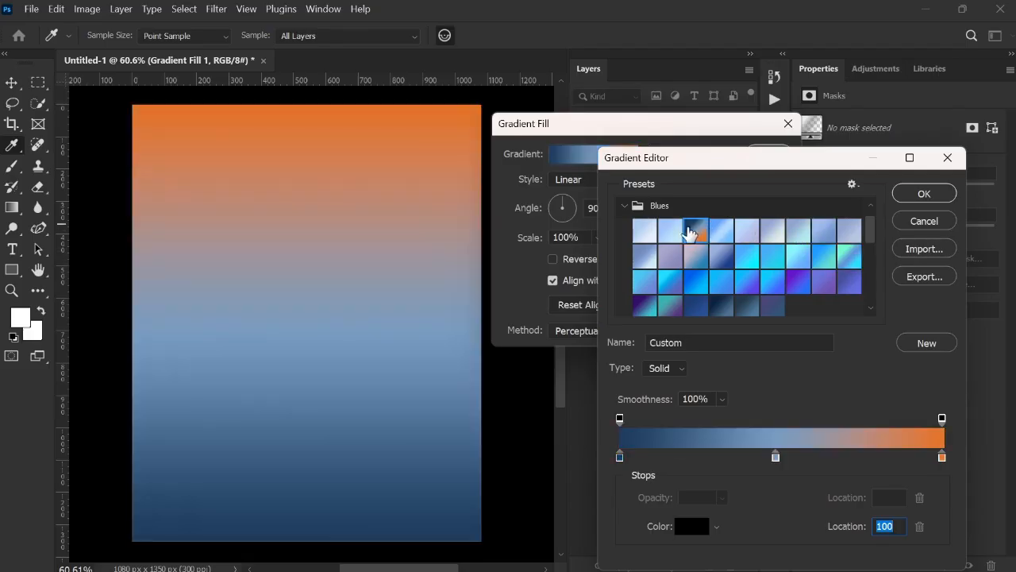
pyautogui.click(671, 231)
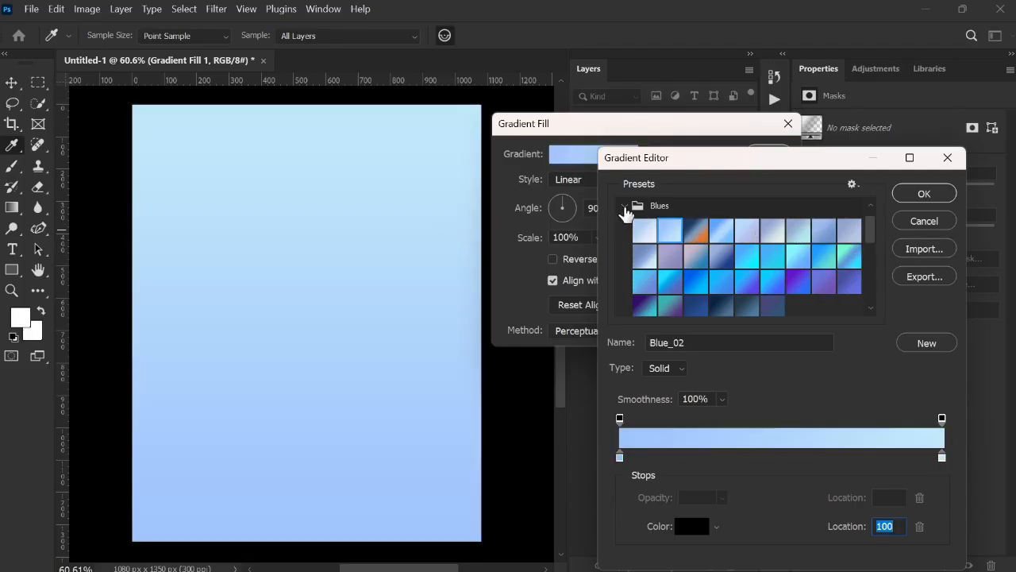
pyautogui.click(625, 209)
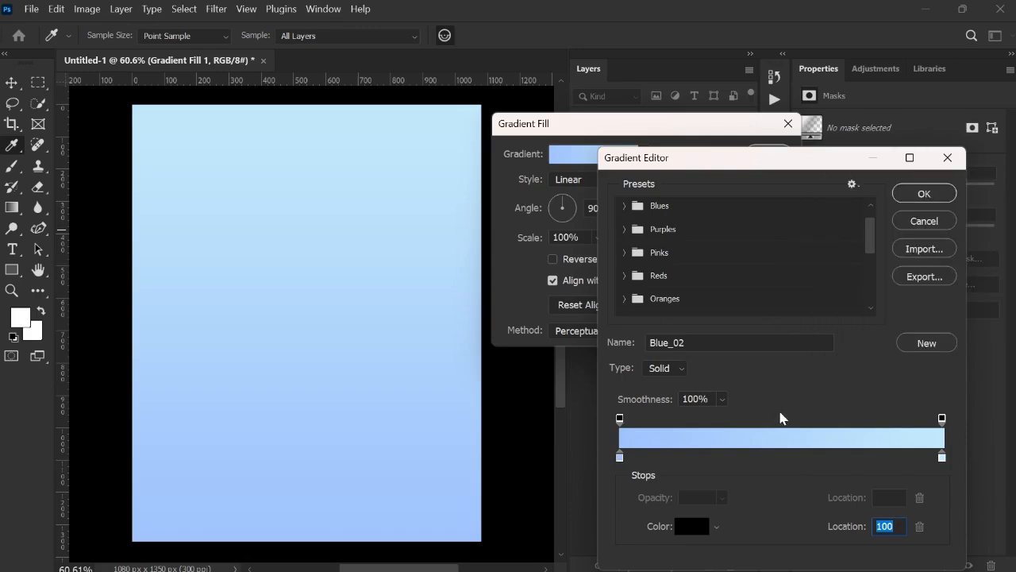
# - Try Orange_06 and apply the Orange_08 preset from the Oranges gradients
pyautogui.scroll(-1, 650, 255)
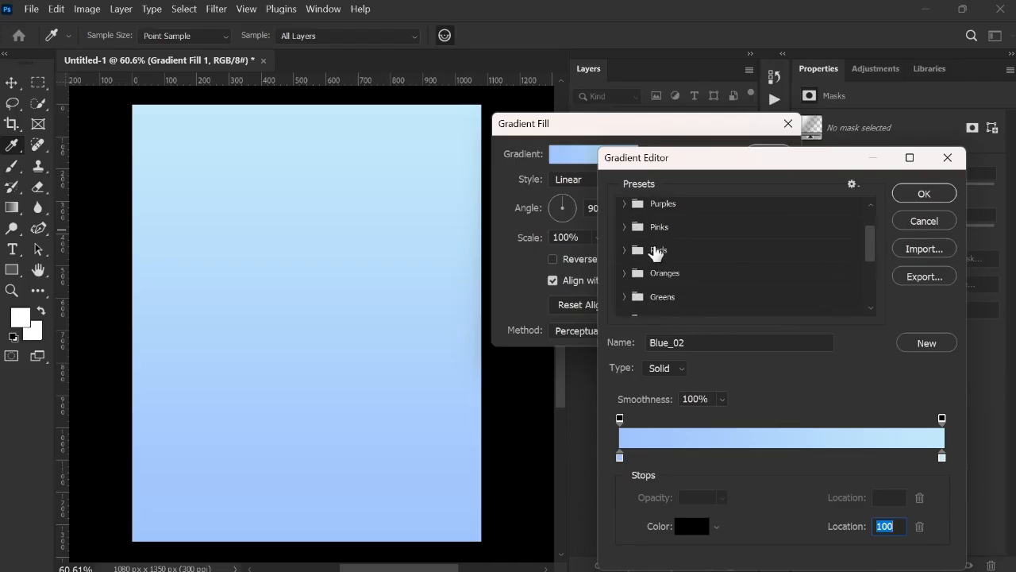
pyautogui.click(624, 273)
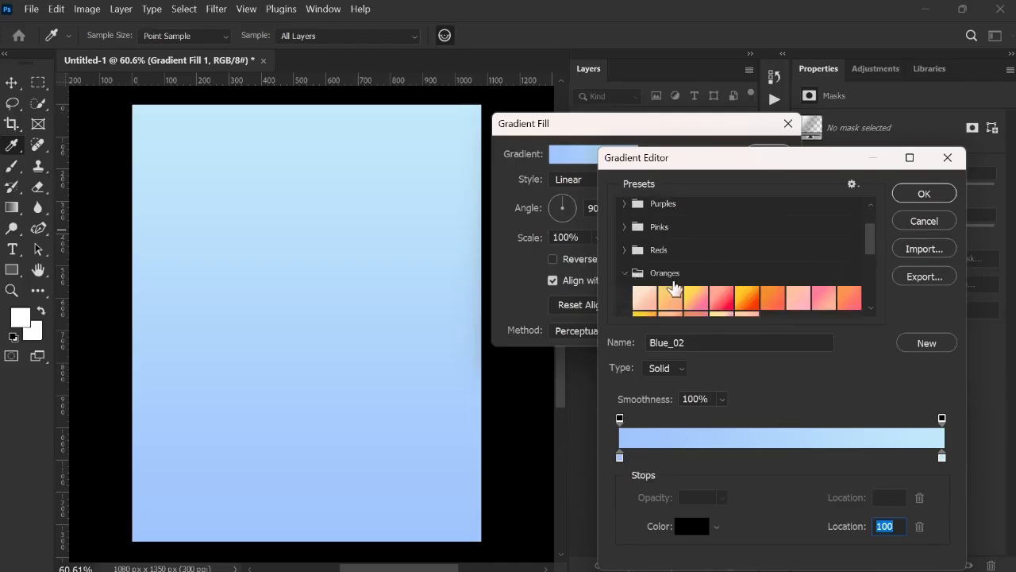
pyautogui.scroll(-1, 674, 288)
pyautogui.click(747, 285)
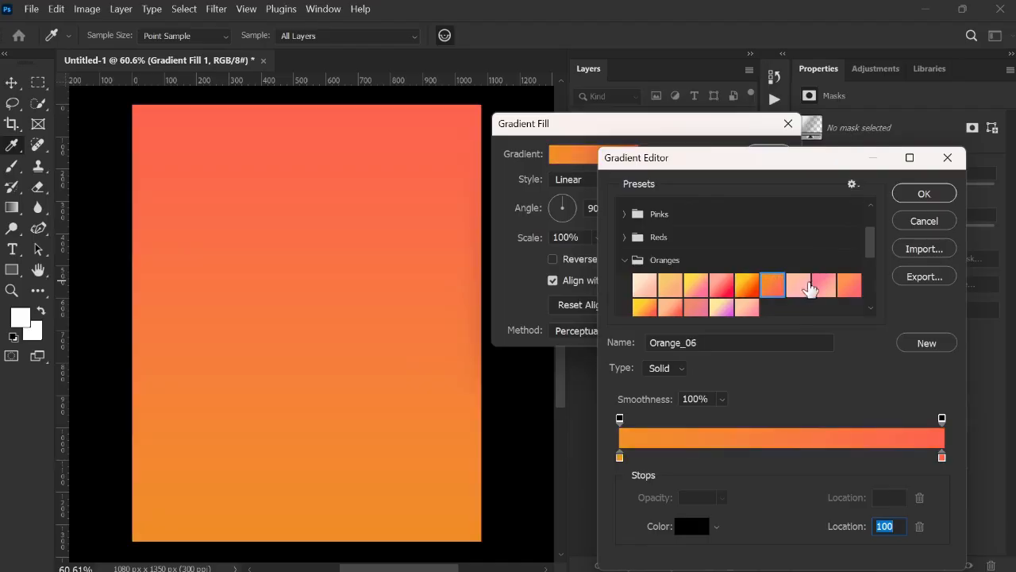
pyautogui.click(826, 284)
pyautogui.click(624, 261)
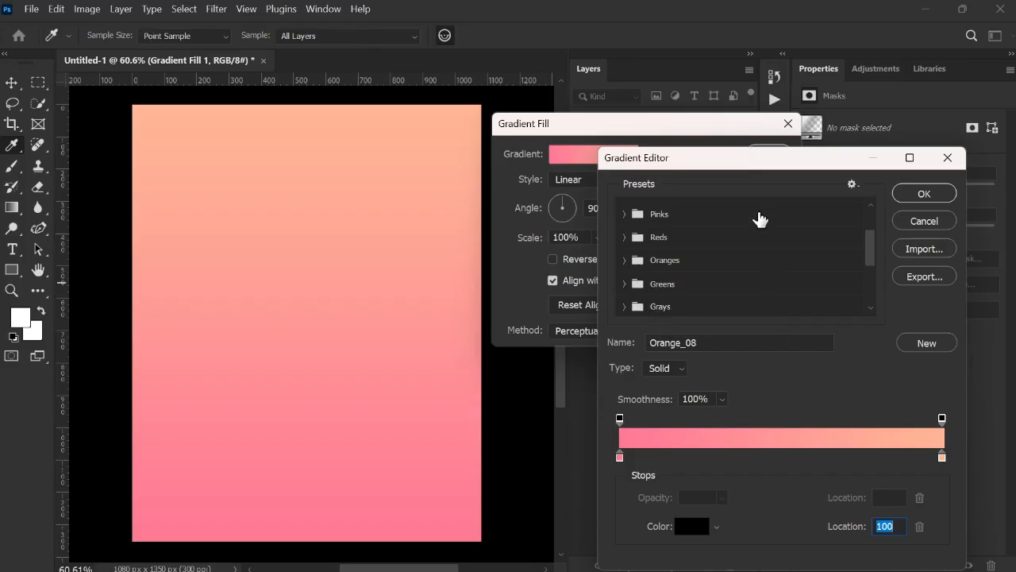
# - Add two color stops between the pink and peach ends of the gradient, at locations 27 and 70
pyautogui.moveTo(740, 167); pyautogui.dragTo(692, 117)
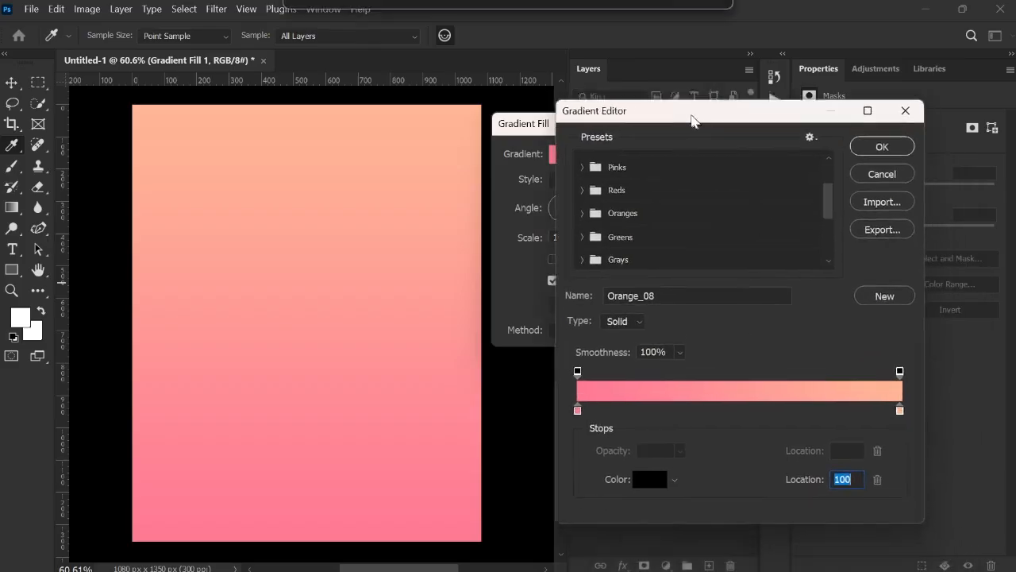
pyautogui.click(894, 407)
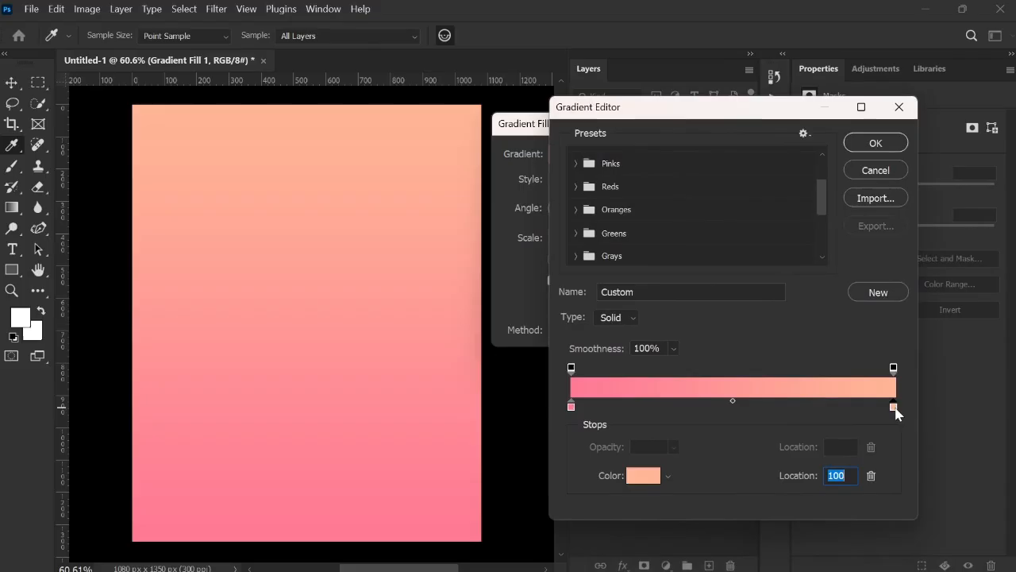
pyautogui.click(571, 406)
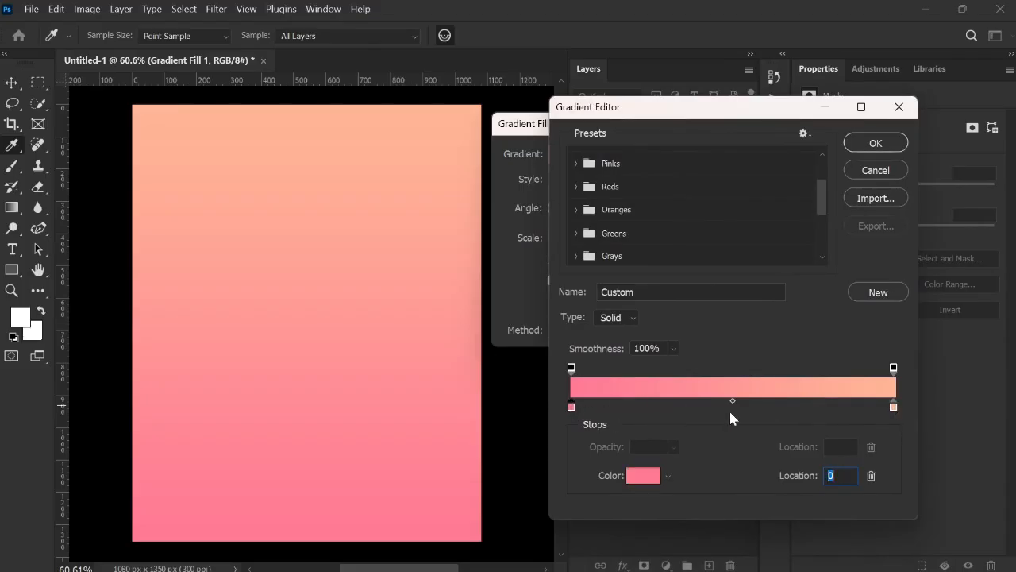
pyautogui.click(752, 407)
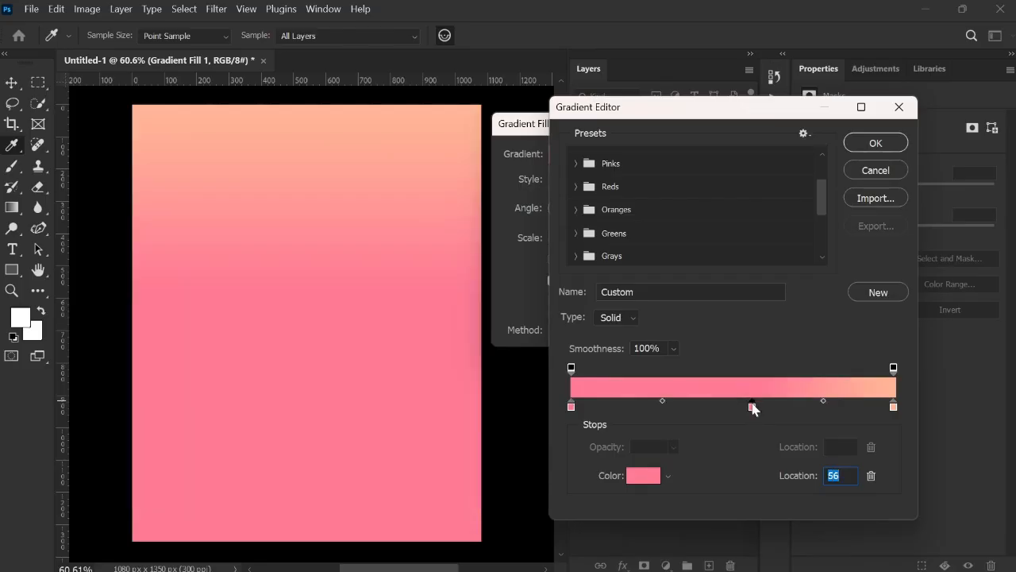
pyautogui.moveTo(751, 407); pyautogui.dragTo(730, 410)
pyautogui.click(798, 406)
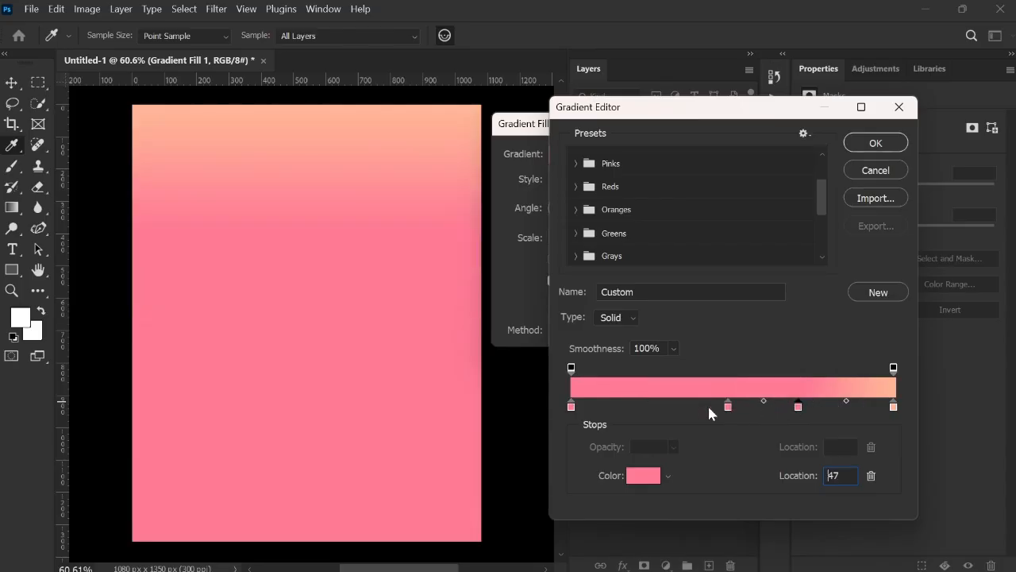
pyautogui.moveTo(728, 406); pyautogui.dragTo(660, 408)
# - Change the color stop at location 27 to a saturated bright red
pyautogui.click(641, 482)
pyautogui.moveTo(648, 300); pyautogui.dragTo(710, 175)
pyautogui.click(840, 175)
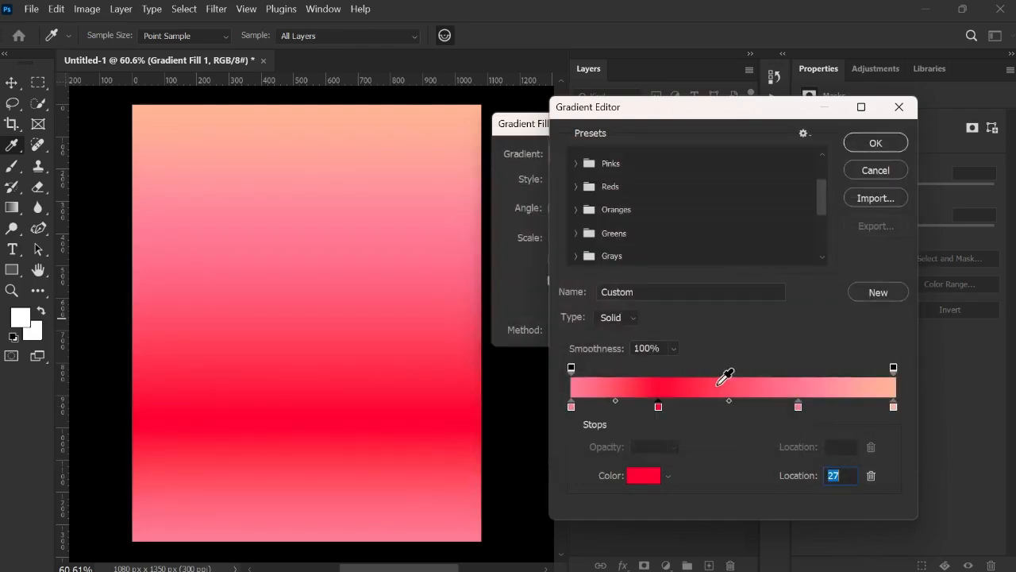
# - Change the color stop at location 70 to white, ffffff
pyautogui.click(798, 406)
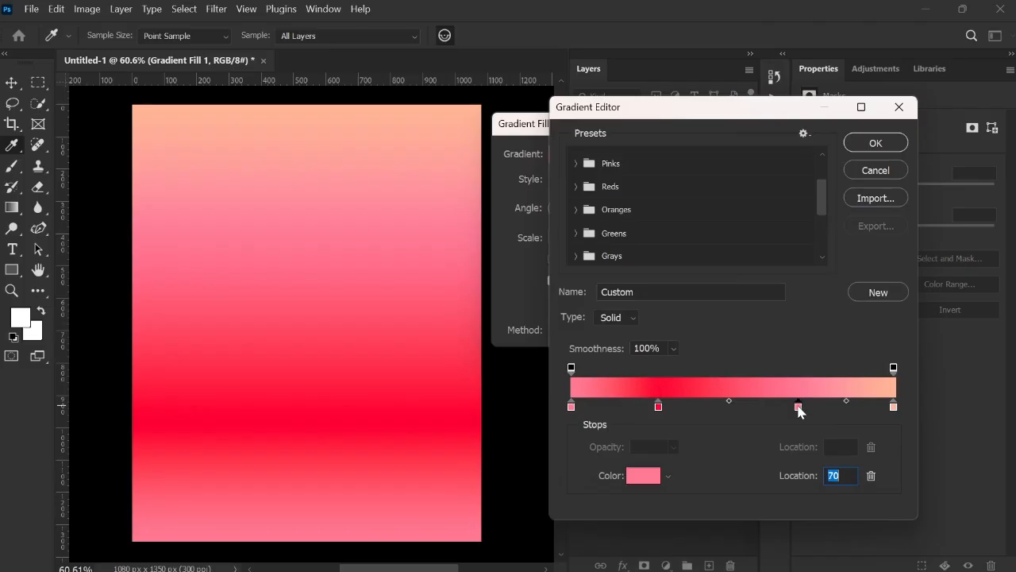
pyautogui.click(632, 478)
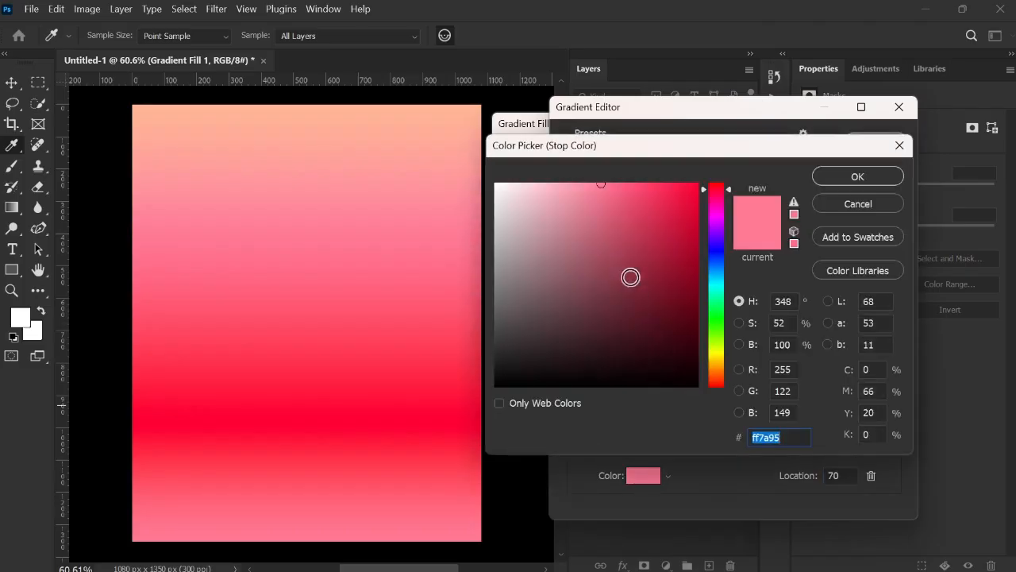
pyautogui.moveTo(630, 275); pyautogui.dragTo(412, 154)
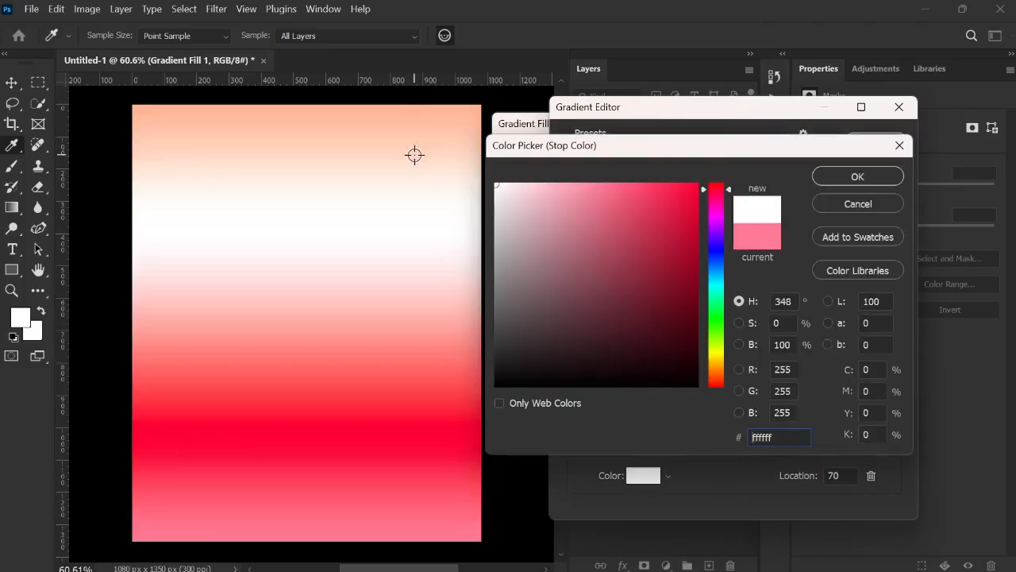
pyautogui.click(854, 175)
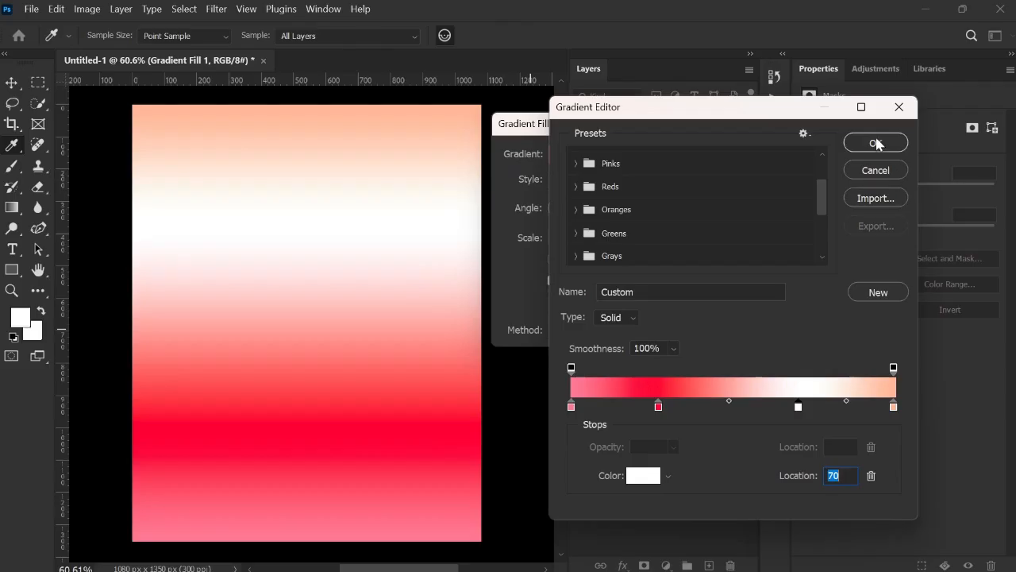
# - Preview the Noise gradient type and return the type to Solid
pyautogui.click(617, 321)
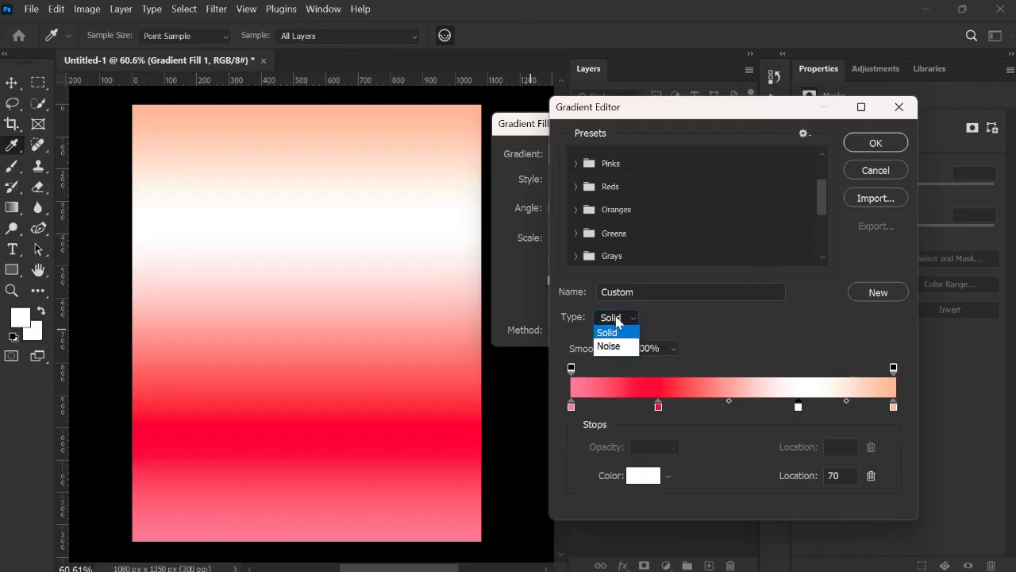
pyautogui.click(617, 344)
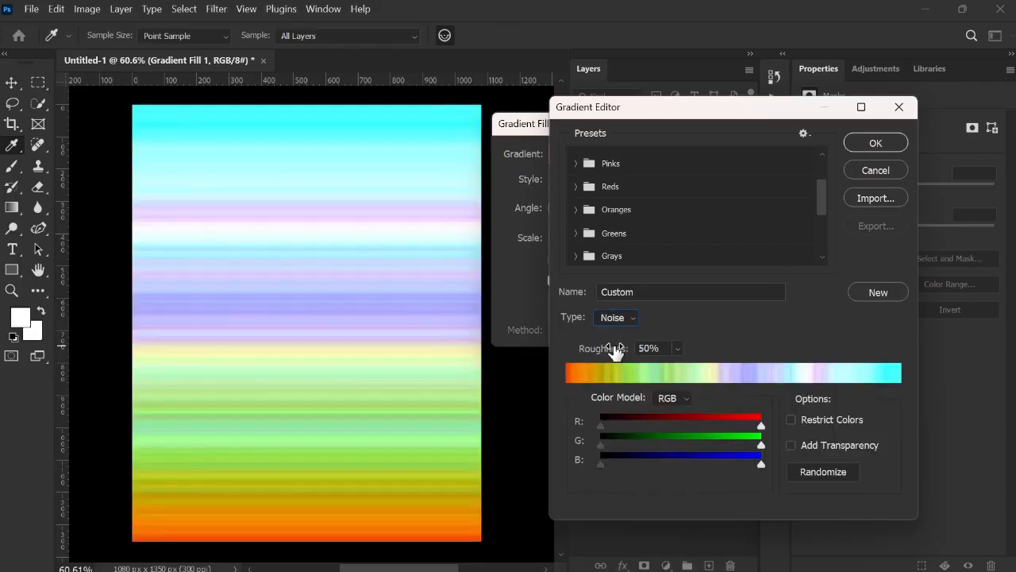
pyautogui.click(617, 318)
pyautogui.click(619, 332)
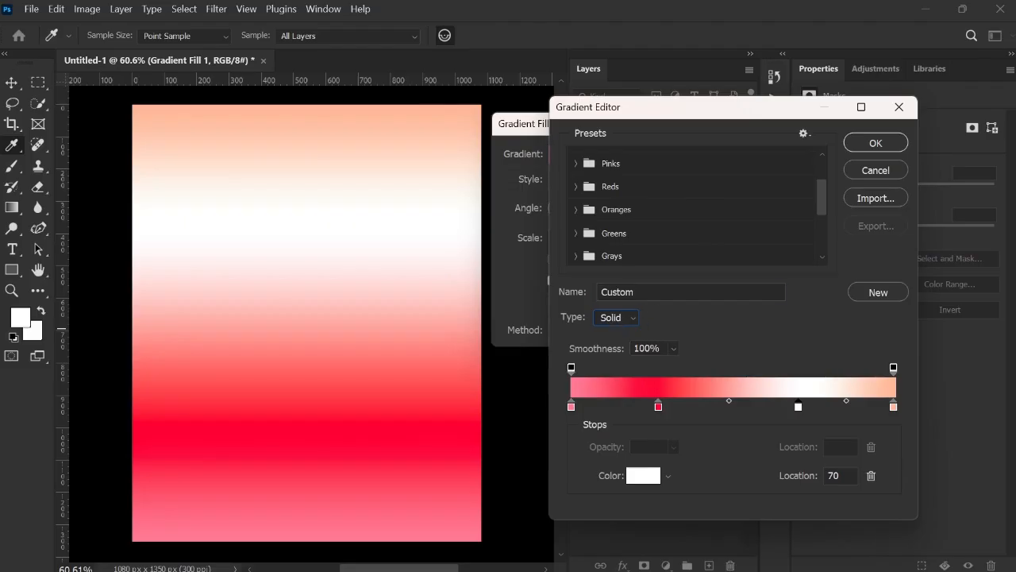
# - Name the custom gradient AY
pyautogui.moveTo(635, 292); pyautogui.dragTo(600, 292)
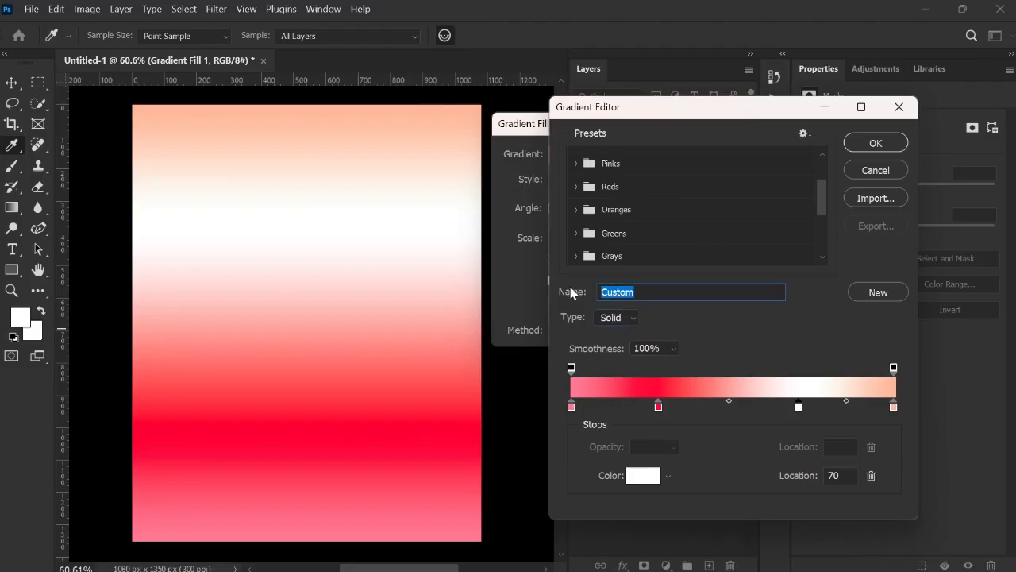
pyautogui.write('AY')
# - Preview a lower smoothness for the gradient, return it to 100%, and accept the edited gradient
pyautogui.click(669, 348)
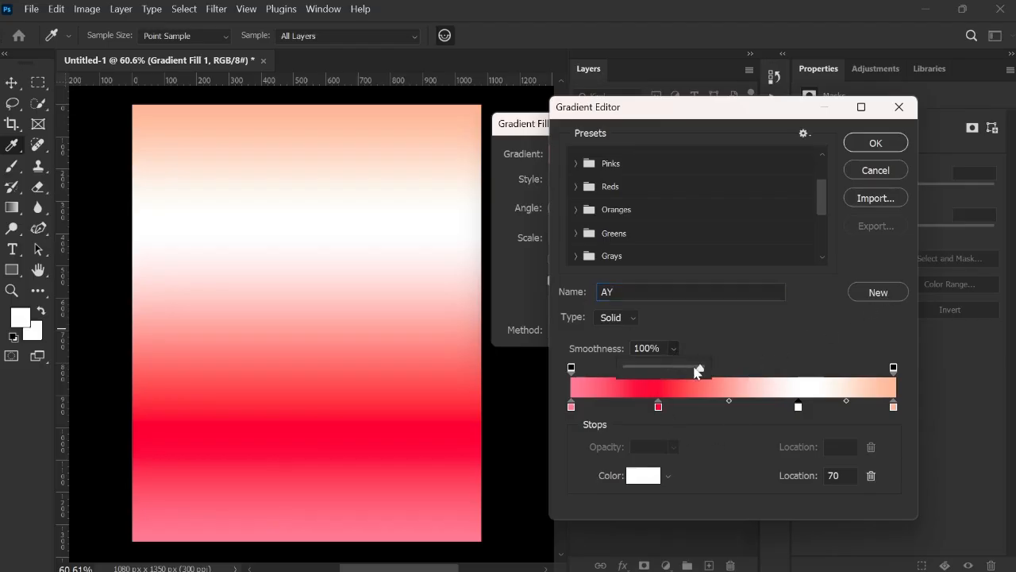
pyautogui.moveTo(703, 367); pyautogui.dragTo(780, 393)
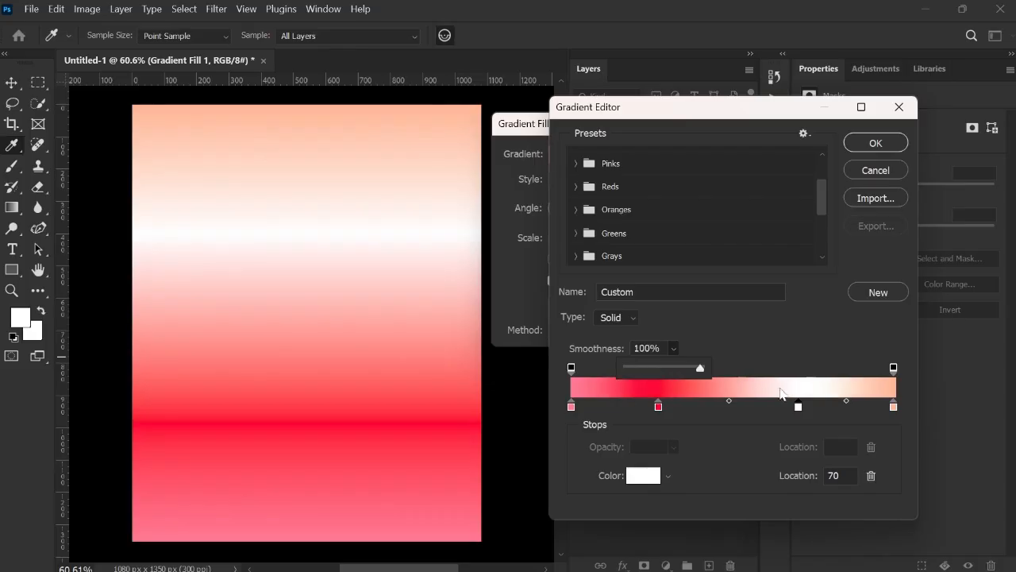
pyautogui.click(809, 318)
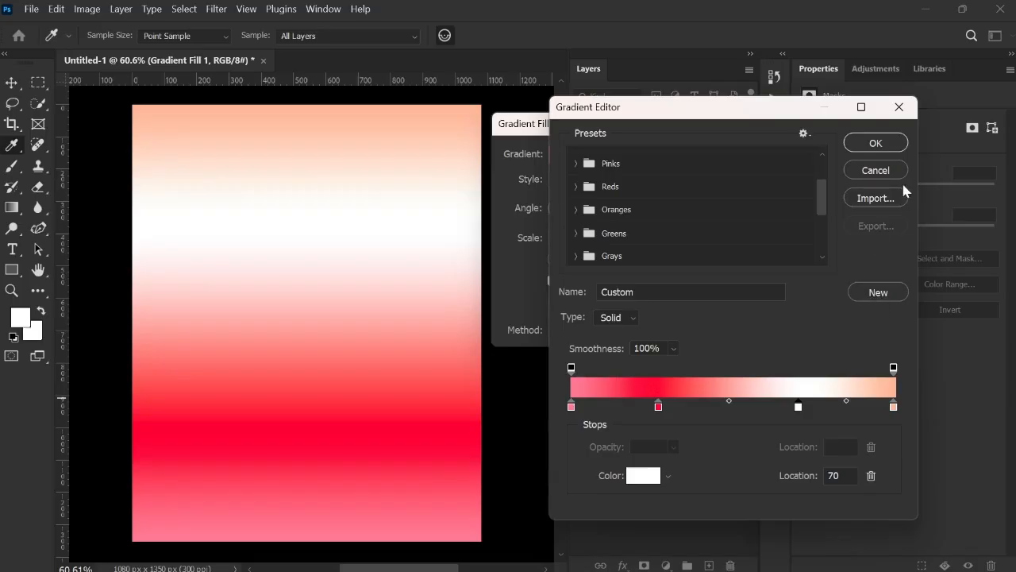
pyautogui.click(876, 143)
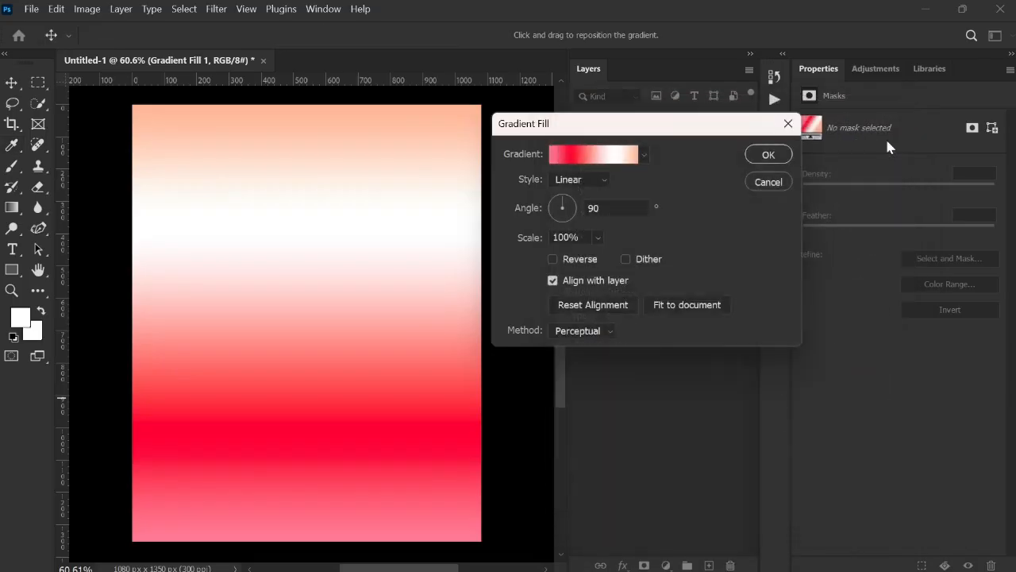
# - Preview the gradient fill in the Radial, Angle, Reflected and Diamond styles in turn
pyautogui.click(581, 176)
pyautogui.click(564, 208)
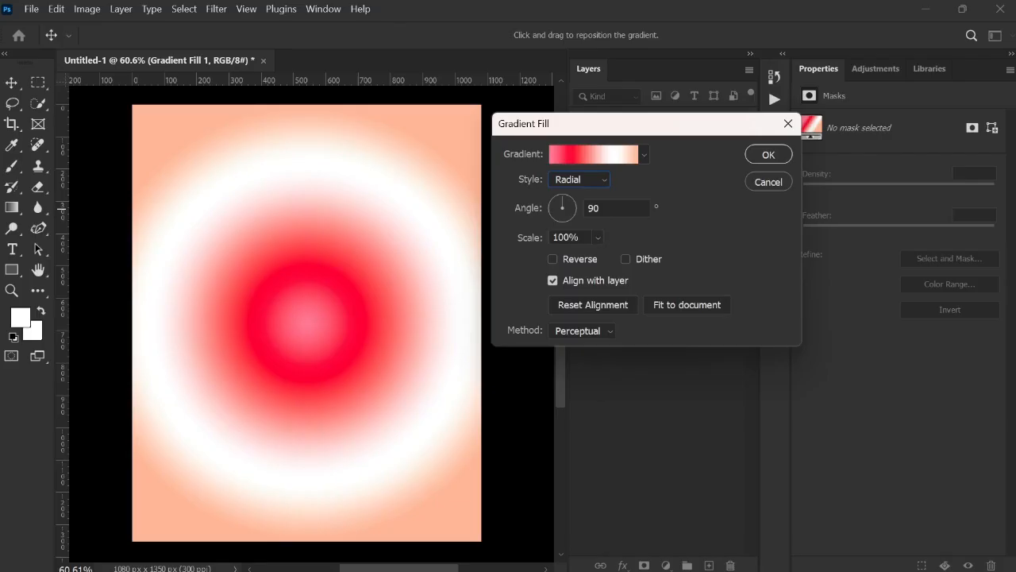
pyautogui.click(582, 181)
pyautogui.click(582, 219)
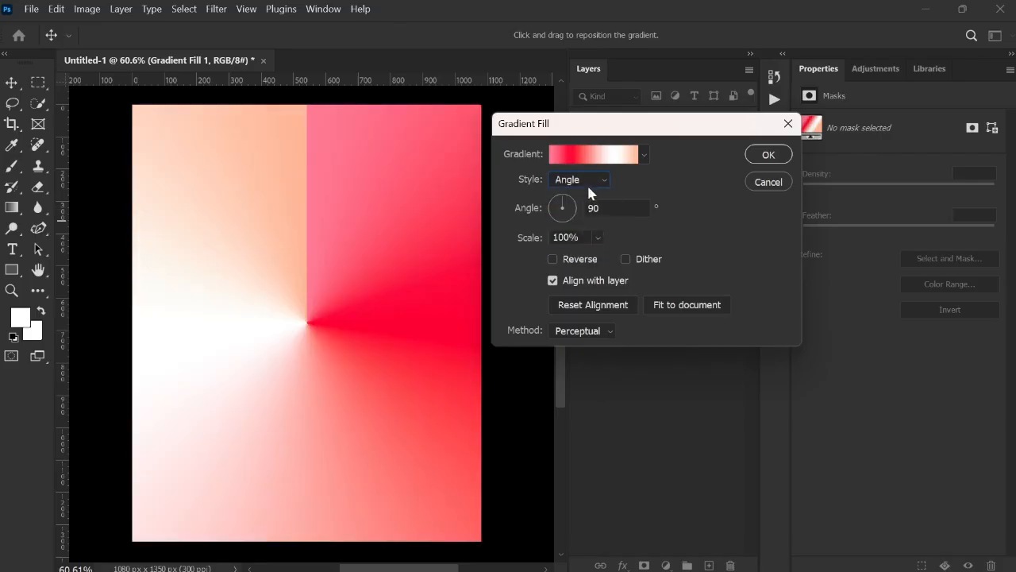
pyautogui.click(586, 182)
pyautogui.click(582, 233)
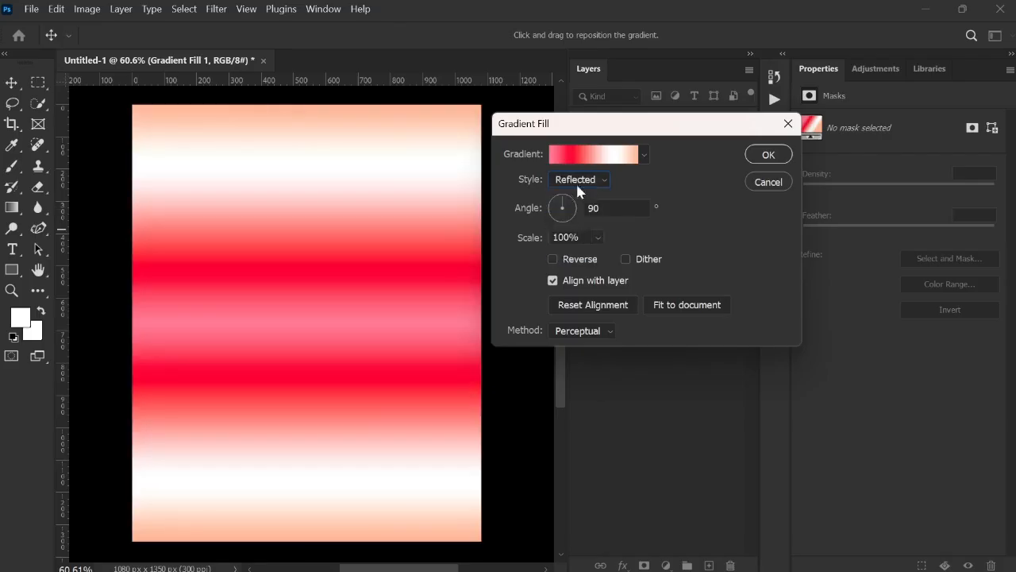
pyautogui.click(576, 181)
pyautogui.click(587, 249)
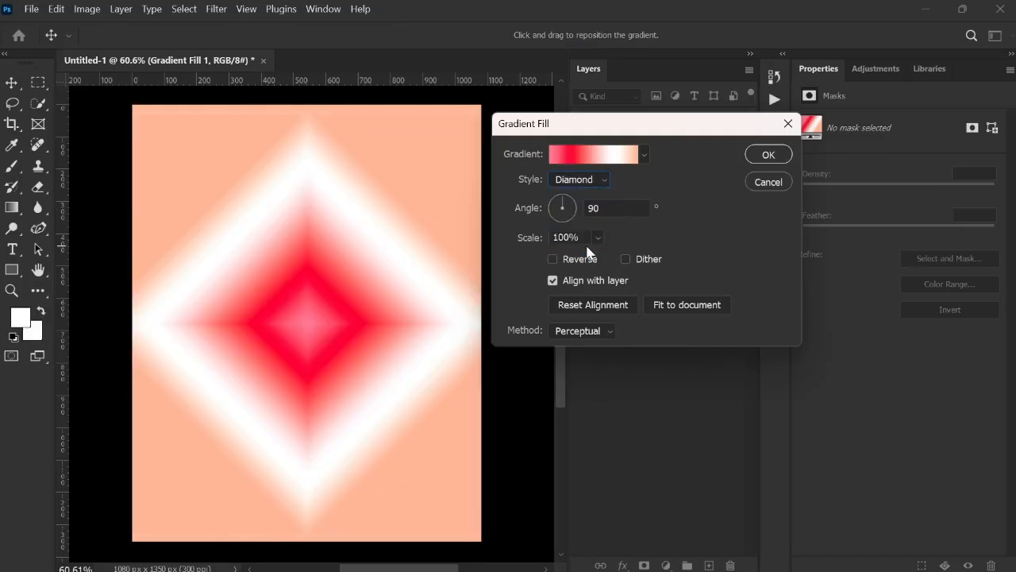
# - Rotate the diamond gradient to 26.39°, switch its style to Linear, and rotate it to 139.47°
pyautogui.moveTo(562, 208); pyautogui.dragTo(597, 199)
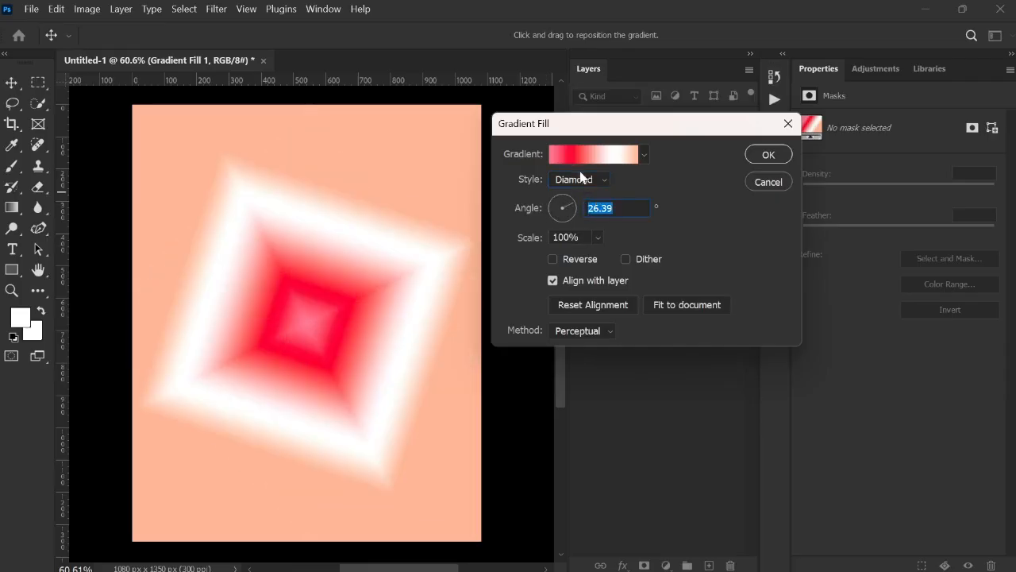
pyautogui.click(582, 178)
pyautogui.click(568, 193)
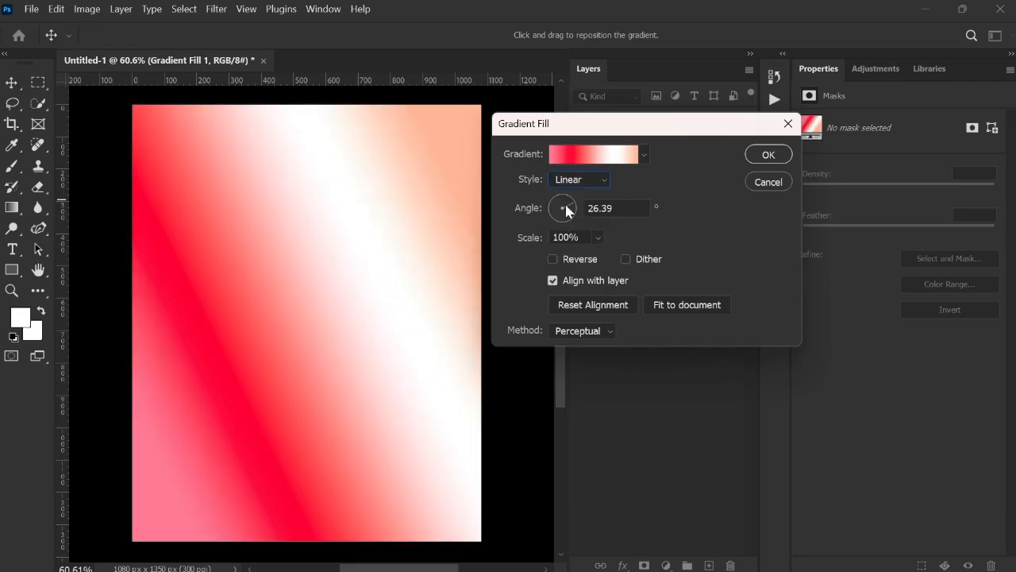
pyautogui.moveTo(570, 208); pyautogui.dragTo(542, 188)
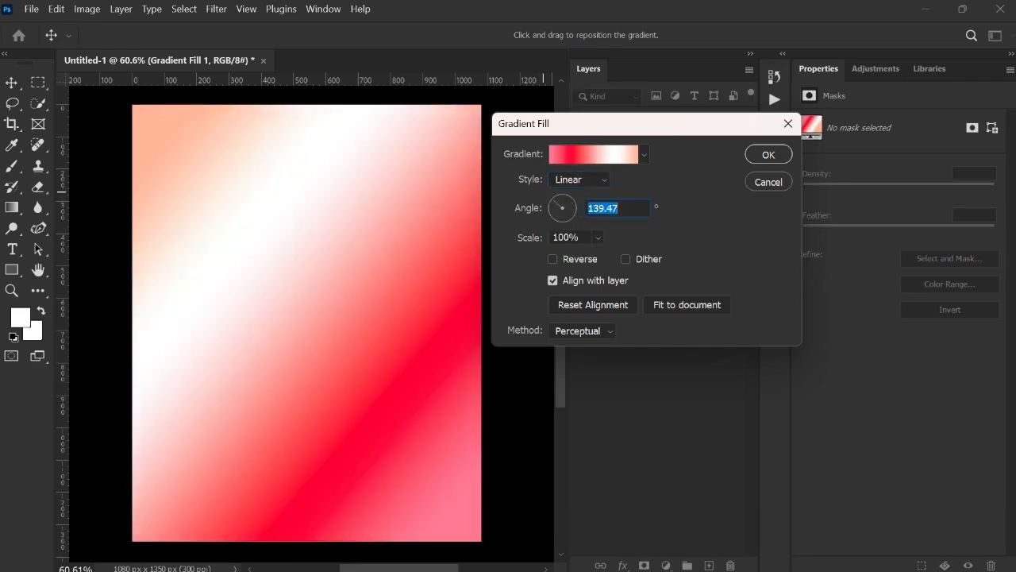
# - Try the Radial style, and the Angle style with the angle set to 141.37°
pyautogui.click(580, 179)
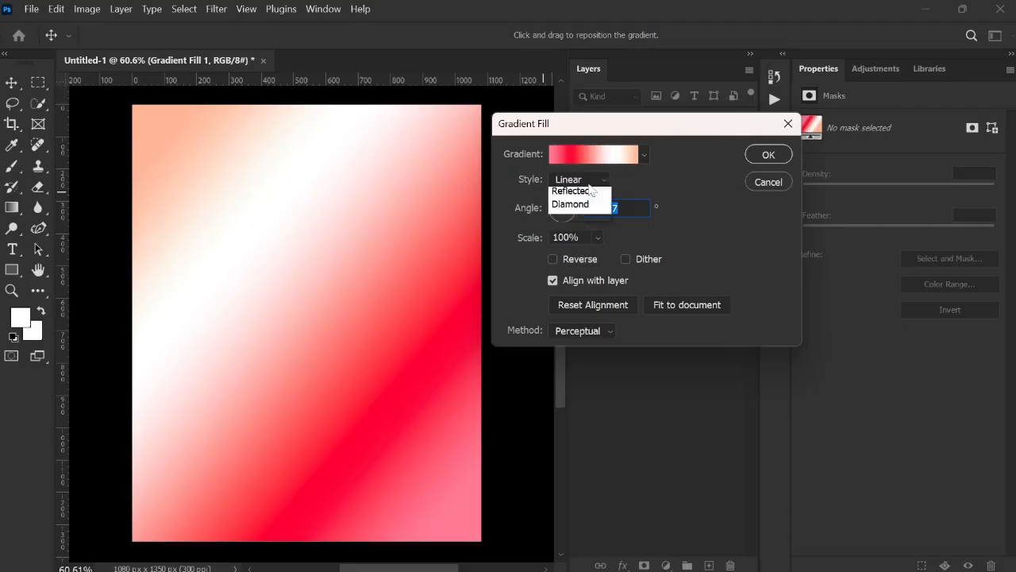
pyautogui.click(587, 206)
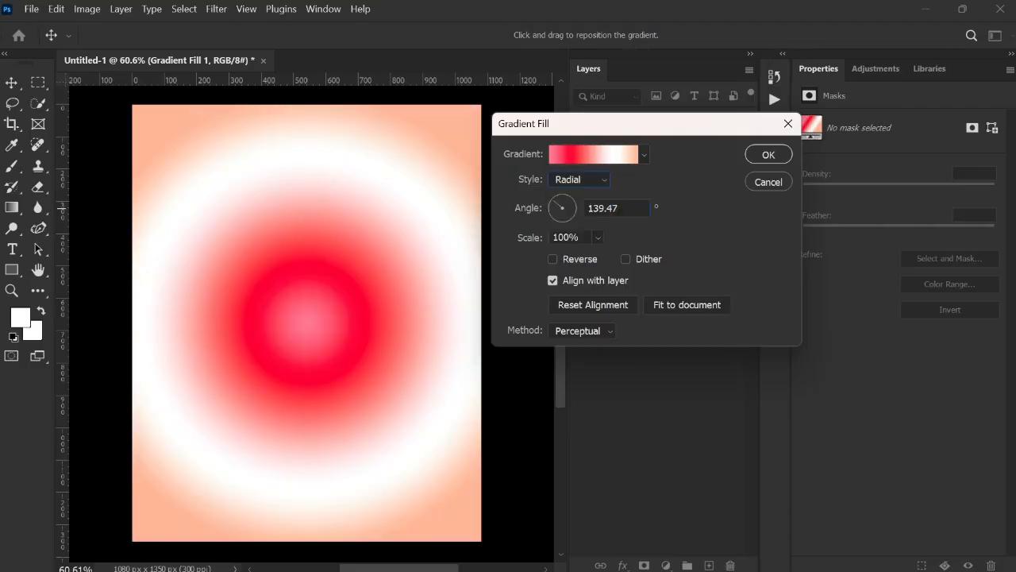
pyautogui.click(570, 179)
pyautogui.click(571, 223)
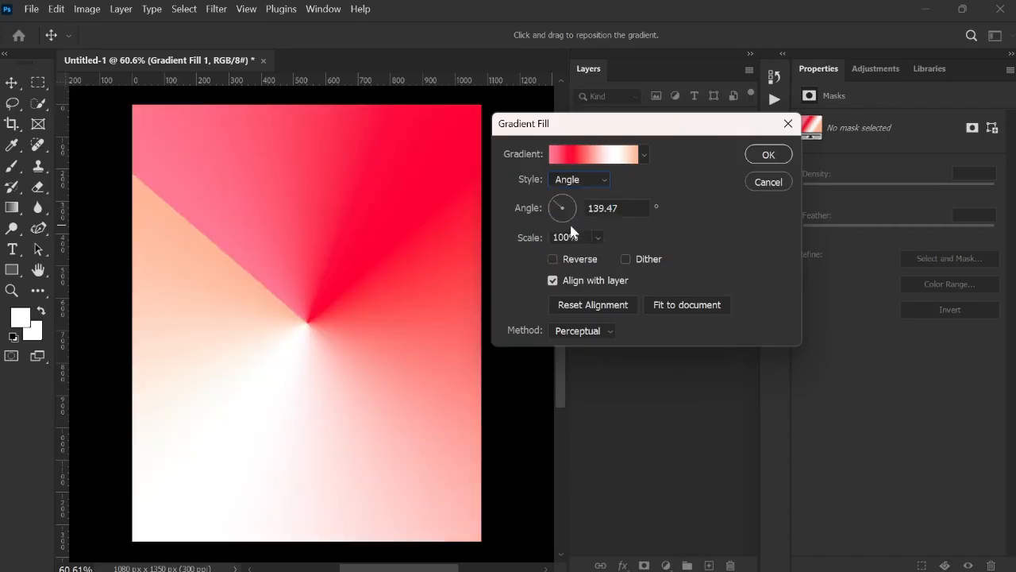
pyautogui.moveTo(566, 194); pyautogui.dragTo(537, 187)
# - Try the Reflected style with the gradient rotated to -114.19°
pyautogui.click(570, 180)
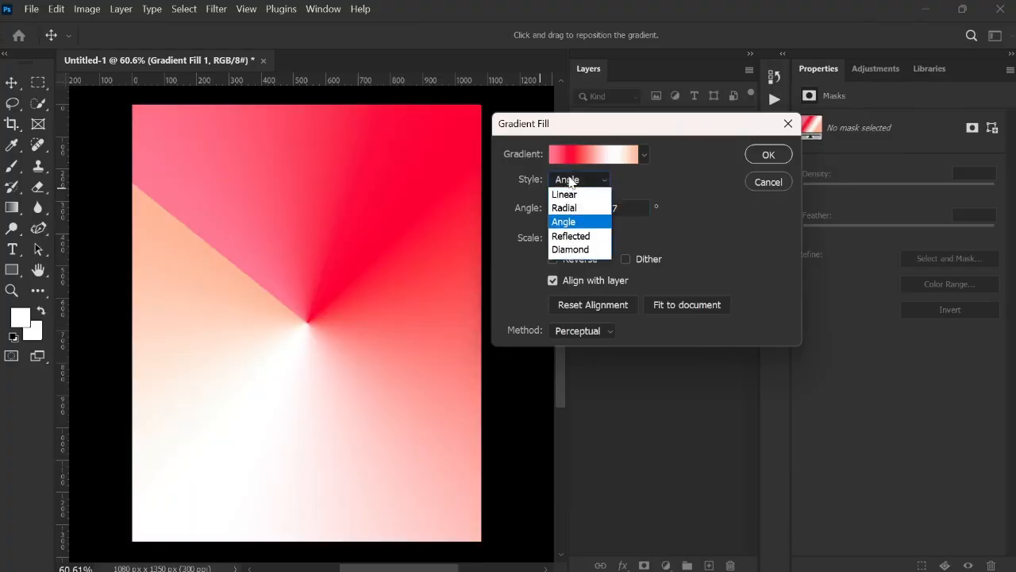
pyautogui.click(570, 235)
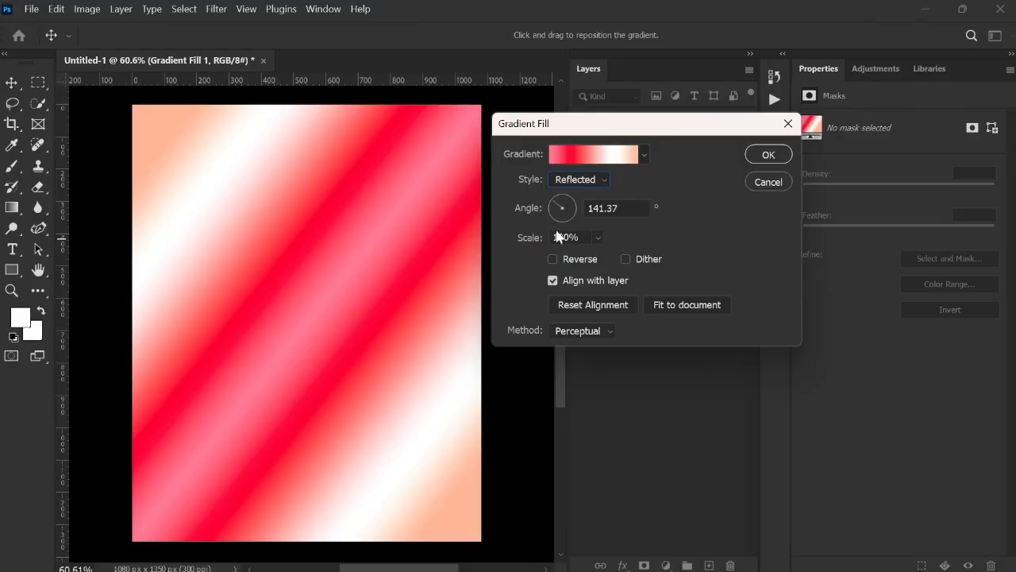
pyautogui.moveTo(555, 207); pyautogui.dragTo(554, 225)
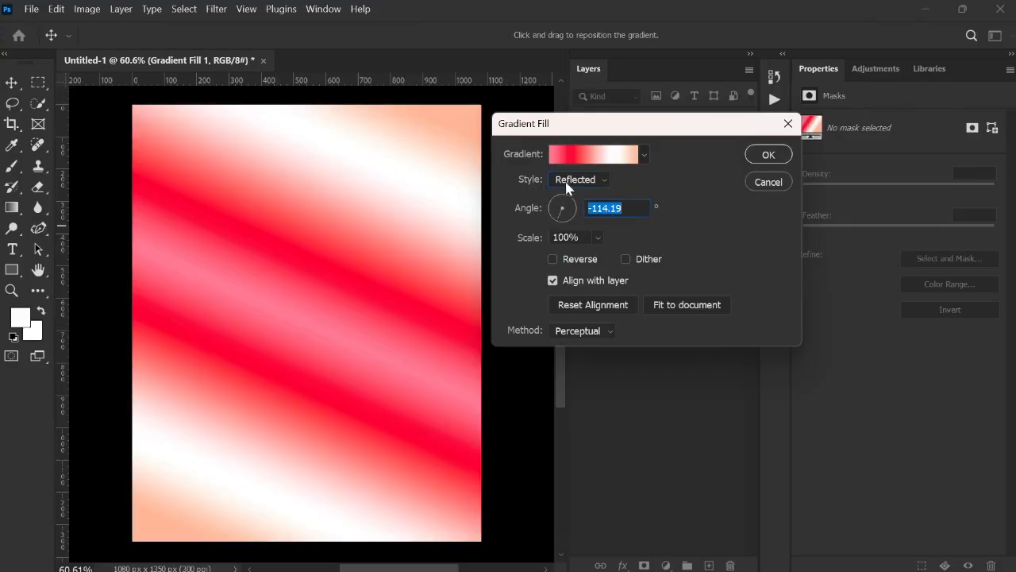
# - Rotate the gradient to 149.61° in the Diamond style and return the style to Linear
pyautogui.click(570, 181)
pyautogui.click(572, 250)
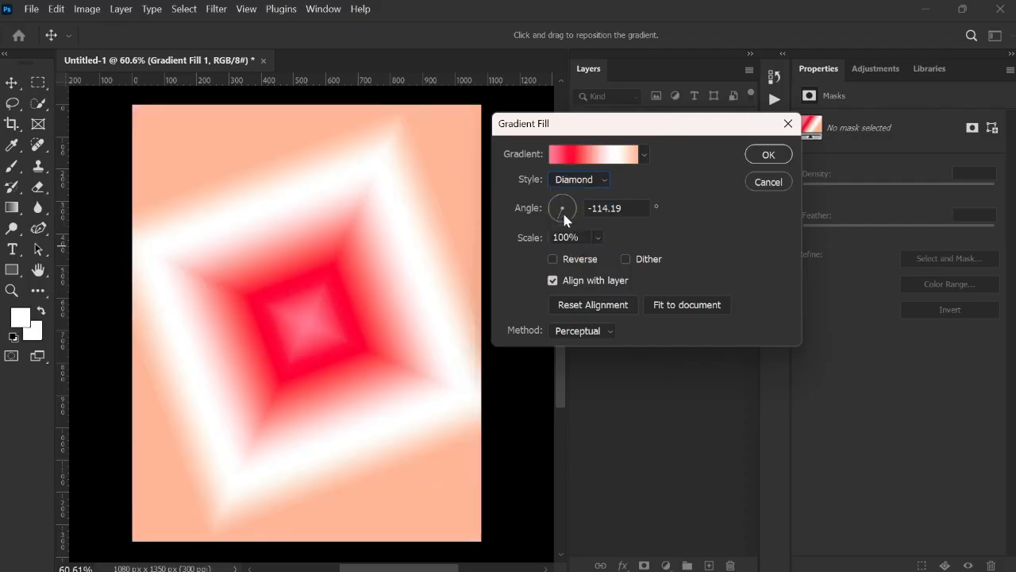
pyautogui.moveTo(562, 211); pyautogui.dragTo(536, 197)
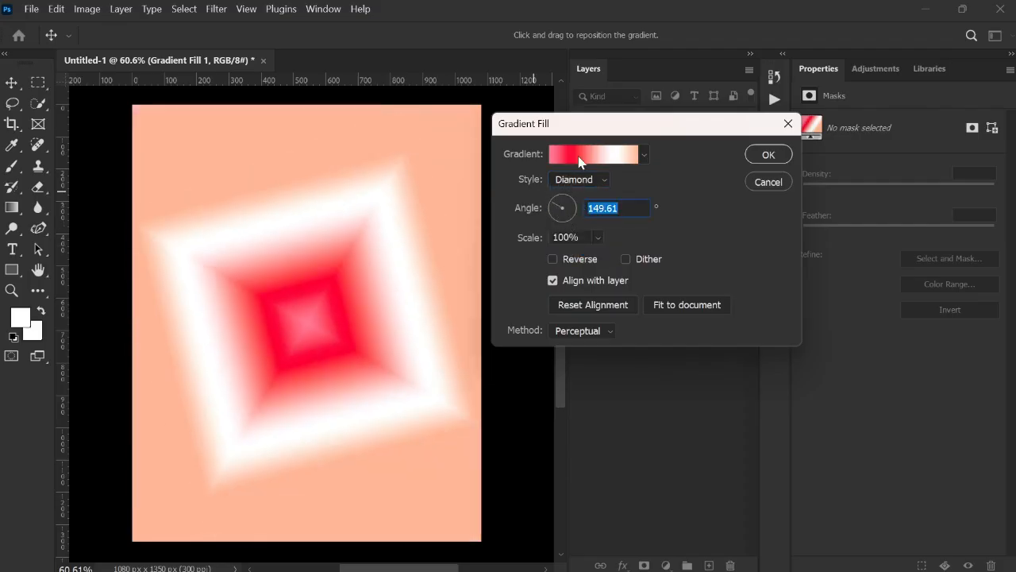
pyautogui.click(578, 180)
pyautogui.click(576, 200)
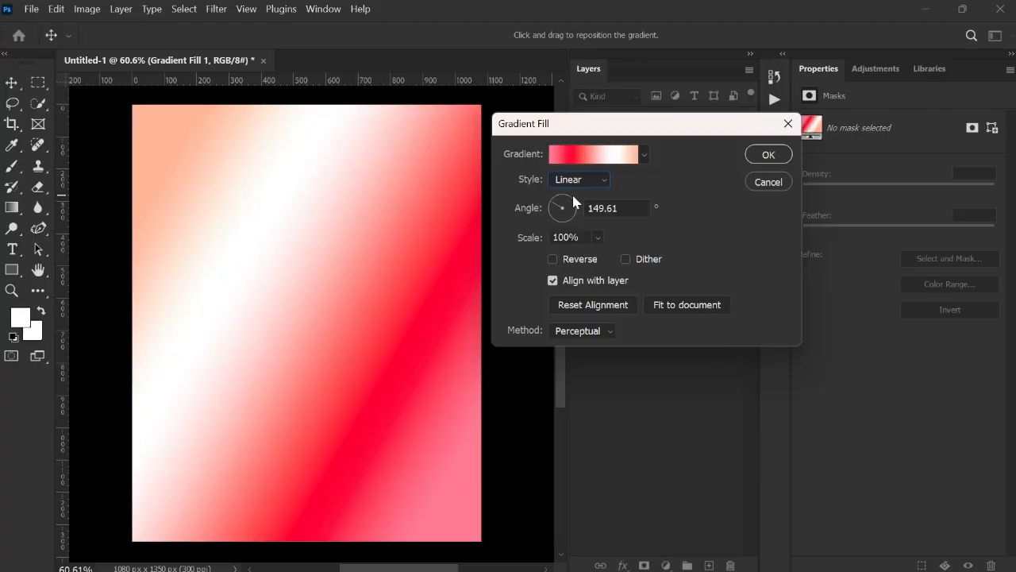
# - Set the scale of the gradient fill to 95%
pyautogui.click(599, 239)
pyautogui.moveTo(612, 257)
pyautogui.mouseDown()
pyautogui.moveTo(580, 260)
pyautogui.moveTo(691, 282)
pyautogui.moveTo(613, 262)
pyautogui.mouseUp()
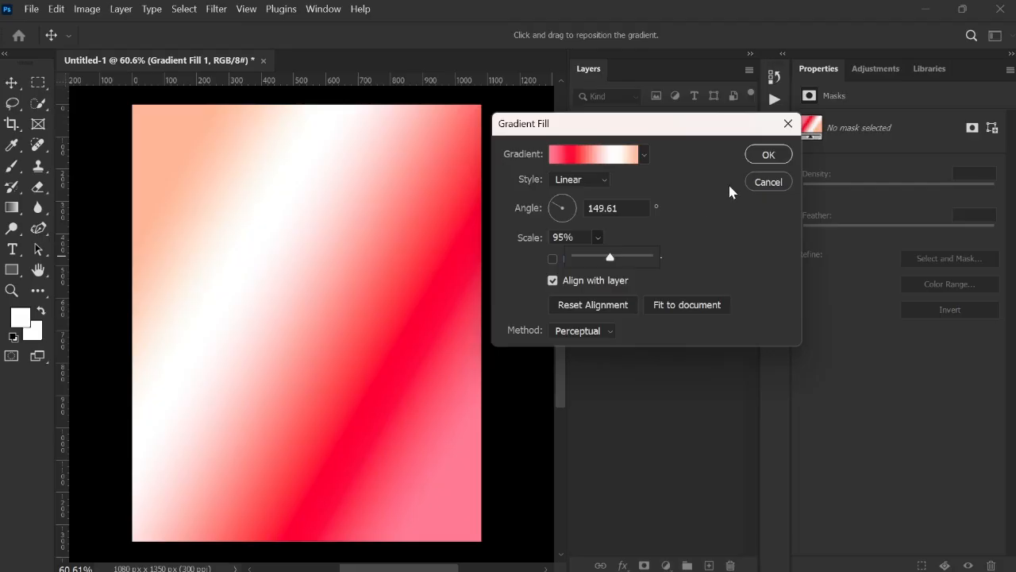
pyautogui.click(720, 216)
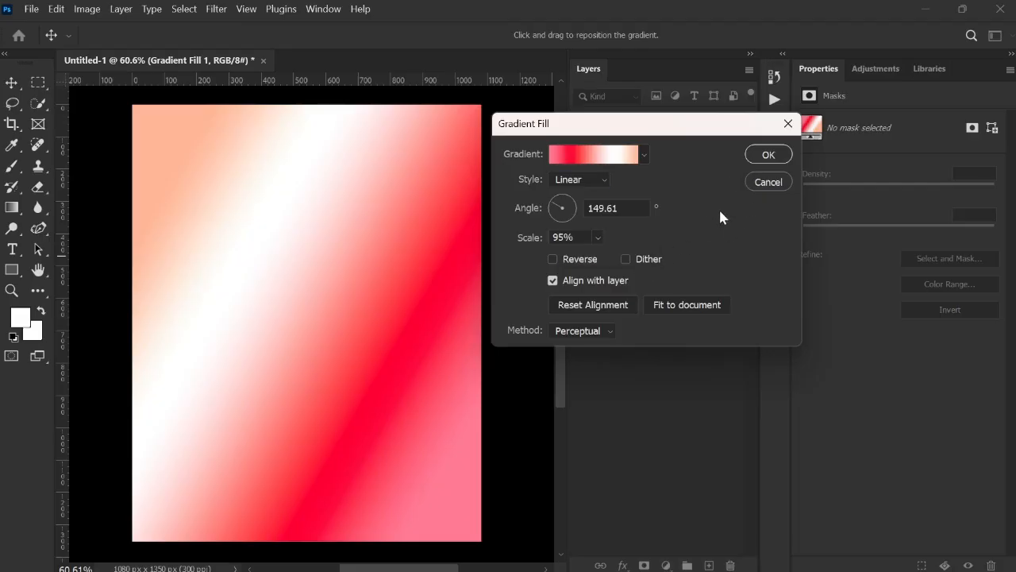
# - Preview the Reverse and Dither options, leave both off, and apply the gradient fill layer
pyautogui.click(553, 260)
pyautogui.click(552, 260)
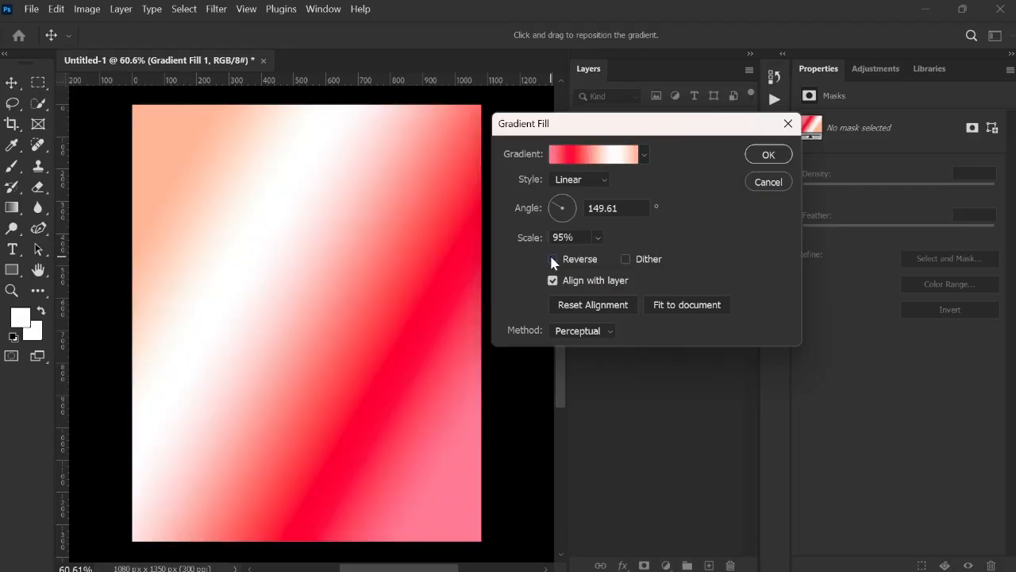
pyautogui.click(626, 260)
pyautogui.click(626, 259)
pyautogui.click(768, 154)
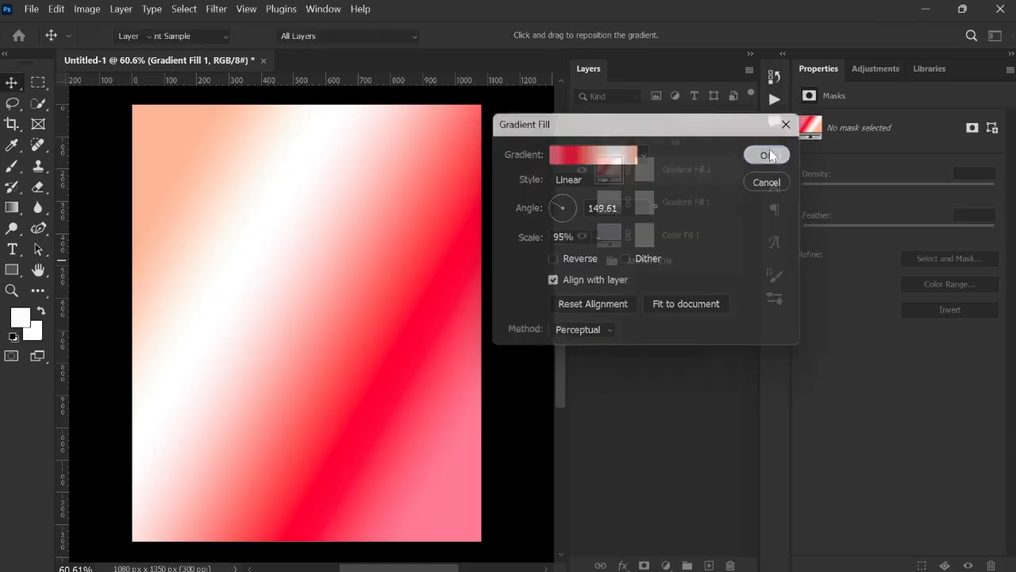
# - Move the Color Fill 1 layer above Gradient Fill 2 to the top of the layer stack
pyautogui.click(657, 341)
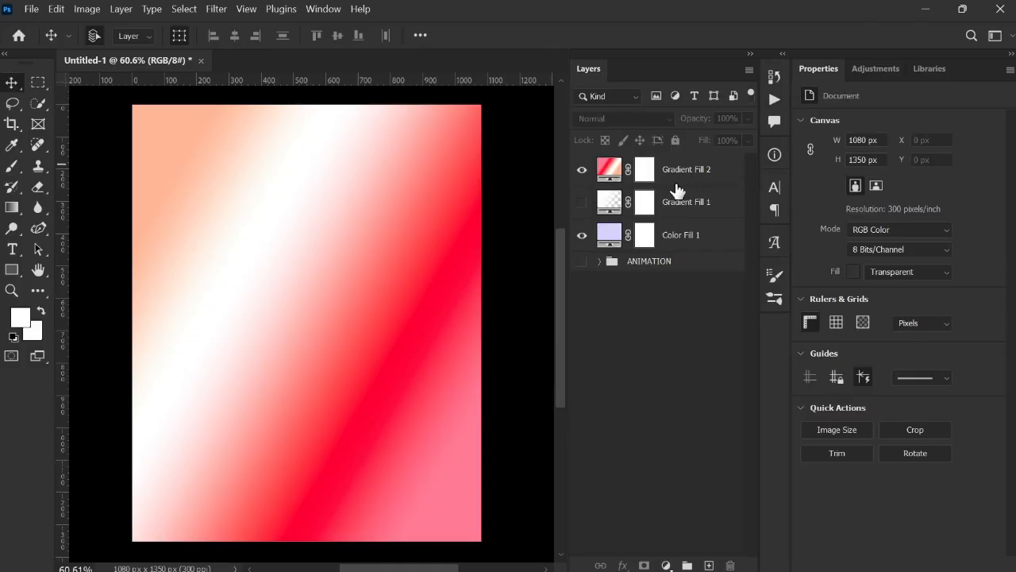
pyautogui.click(673, 236)
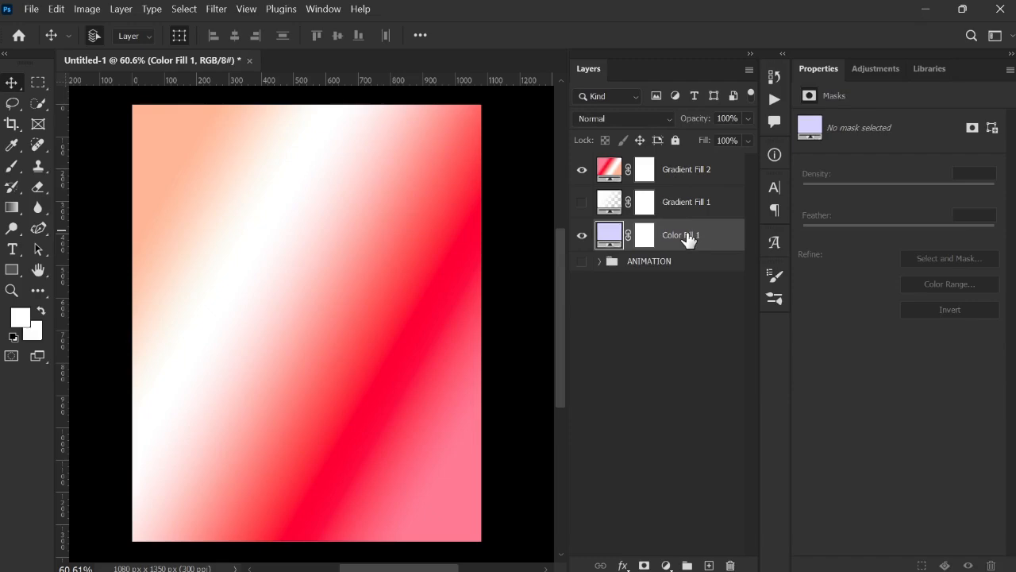
pyautogui.click(678, 170)
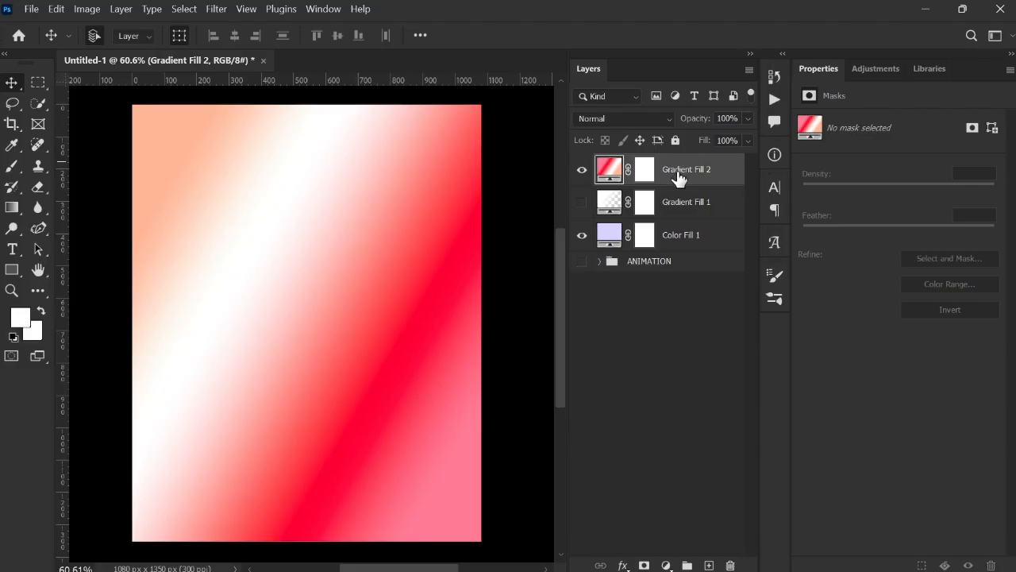
pyautogui.click(680, 236)
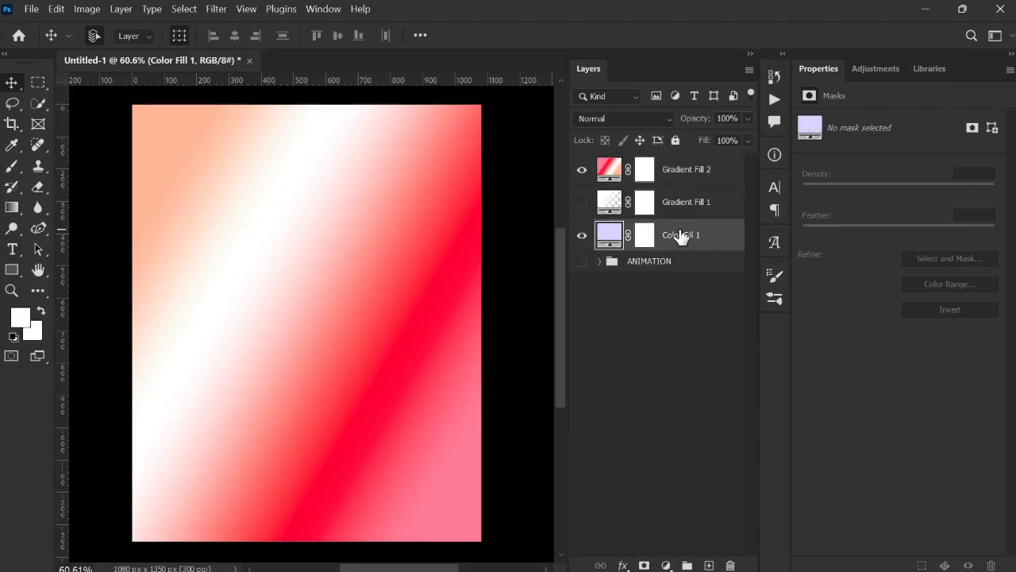
pyautogui.moveTo(679, 235); pyautogui.dragTo(681, 164)
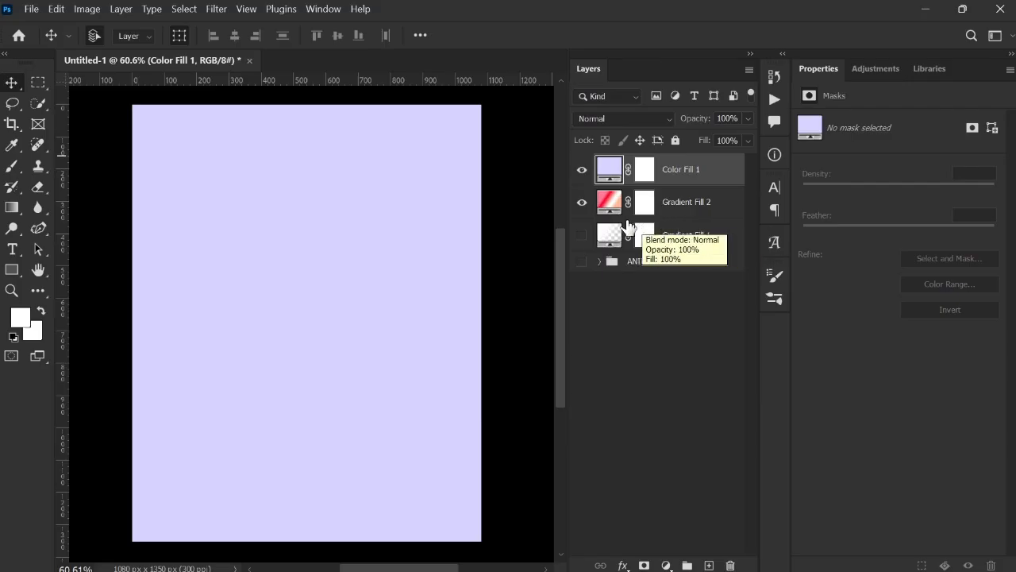
pyautogui.click(659, 366)
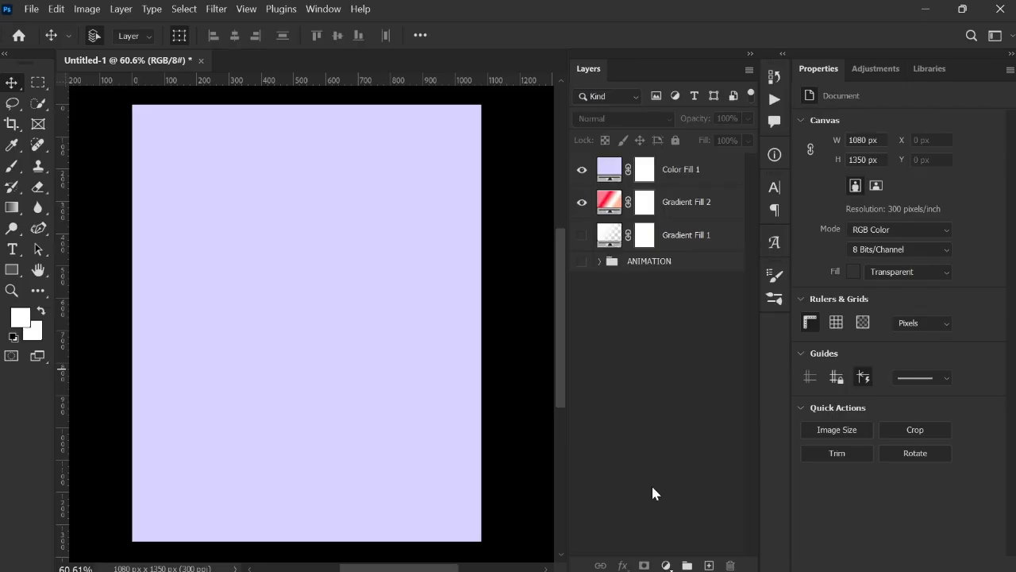
# - Add a pattern fill layer above Color Fill 1 and preview the dark branch, yellow leaf and forest patterns from the Trees group
pyautogui.click(666, 565)
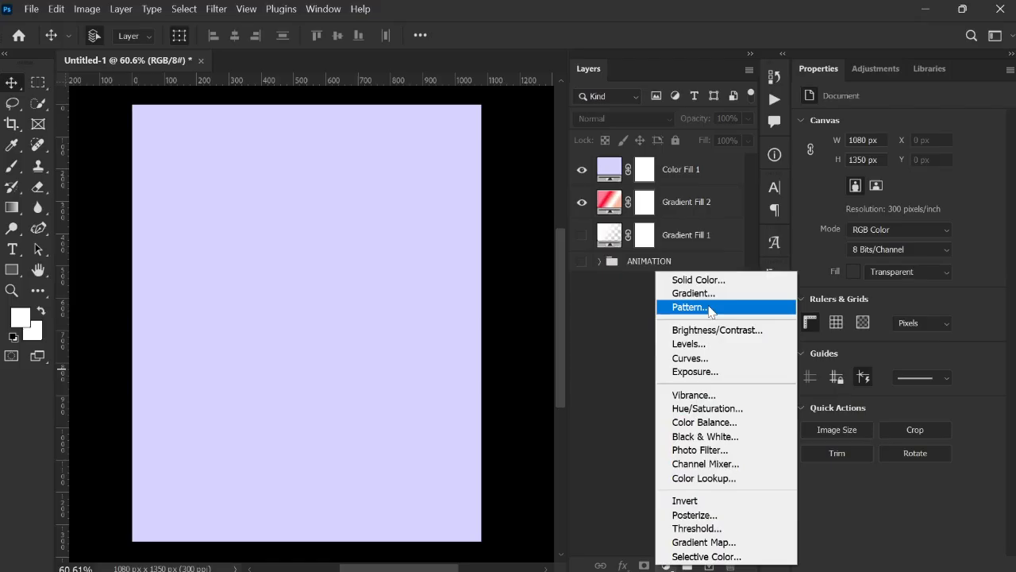
pyautogui.click(709, 308)
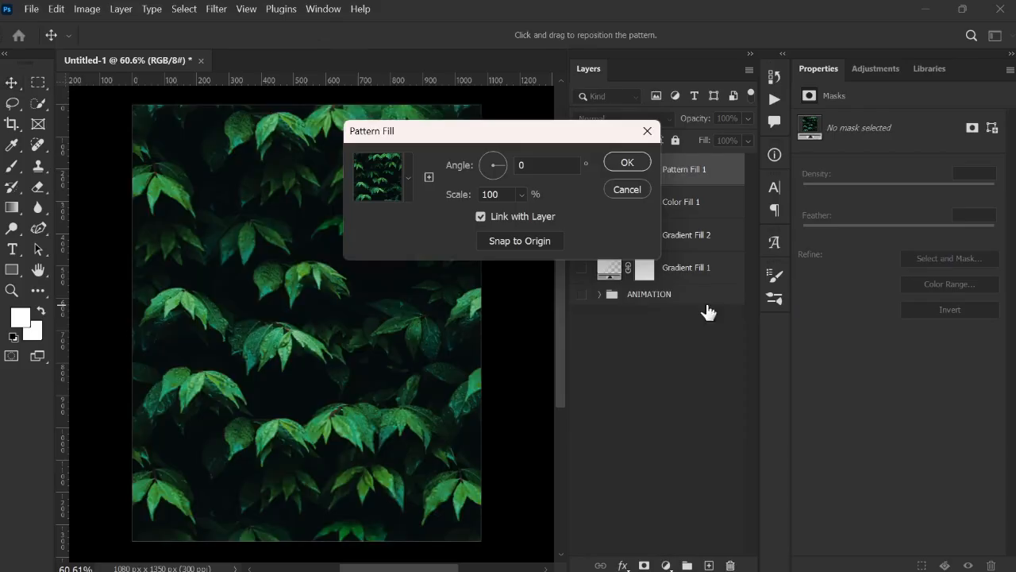
pyautogui.click(408, 180)
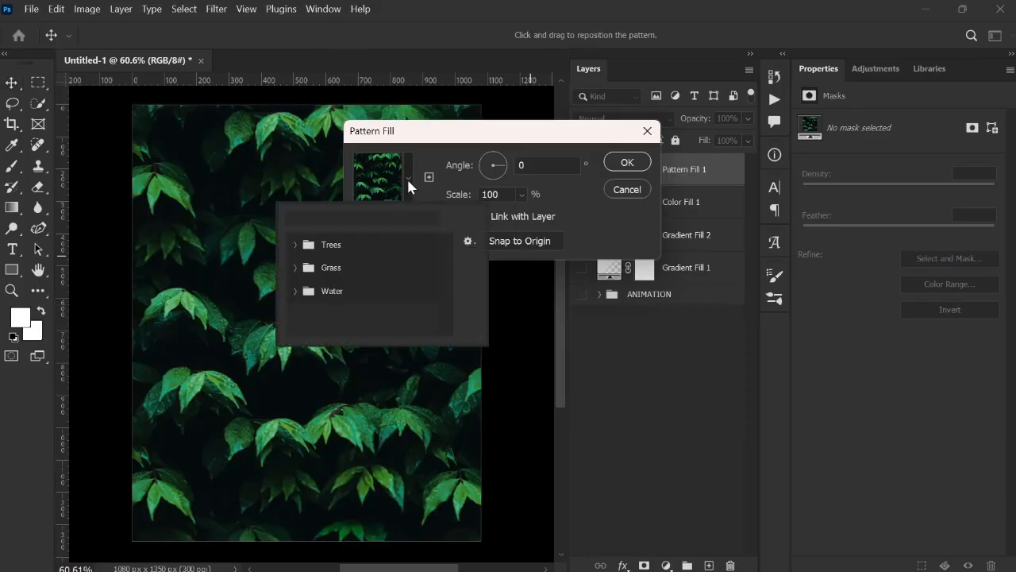
pyautogui.click(294, 244)
pyautogui.click(349, 270)
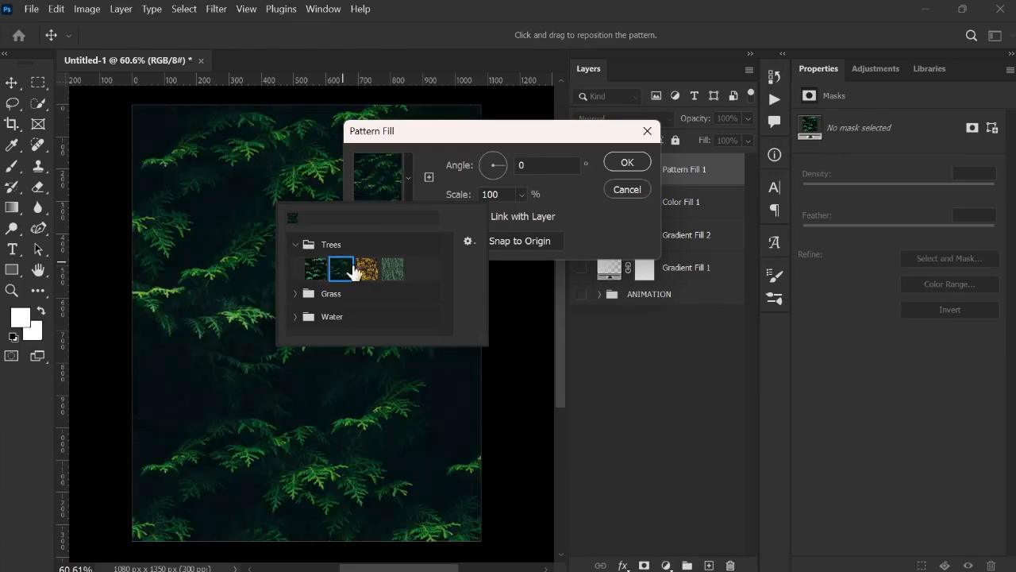
pyautogui.click(367, 270)
pyautogui.click(392, 270)
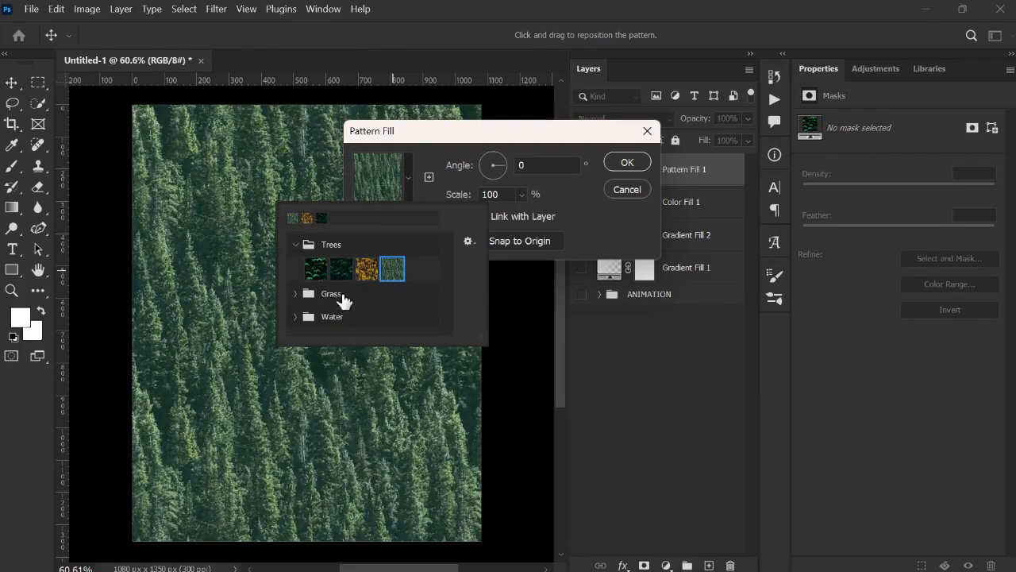
# - Preview the three Grass patterns on the pattern fill, ending with the green lawn pattern
pyautogui.click(296, 294)
pyautogui.click(339, 317)
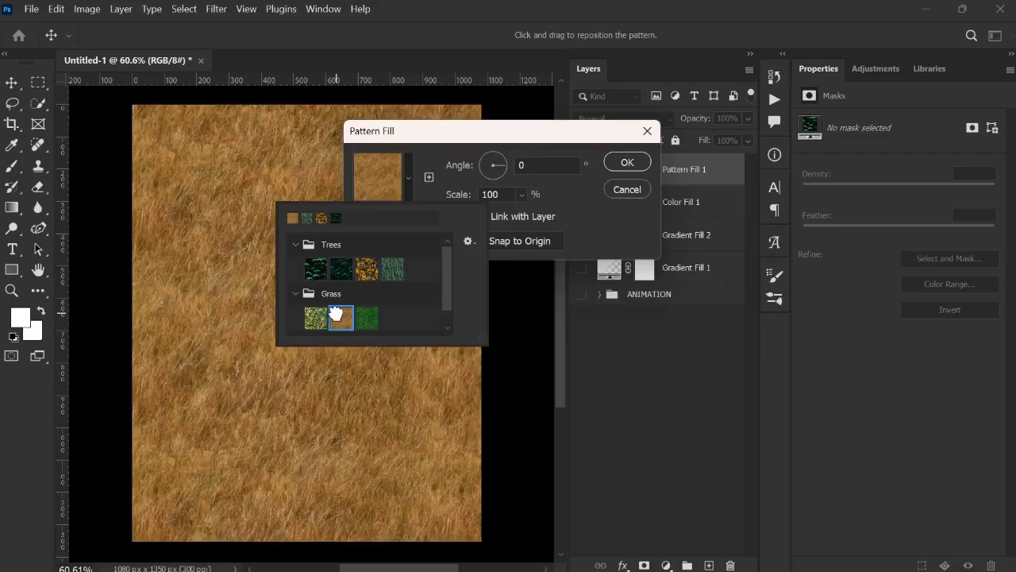
pyautogui.click(315, 317)
pyautogui.click(340, 319)
pyautogui.click(368, 319)
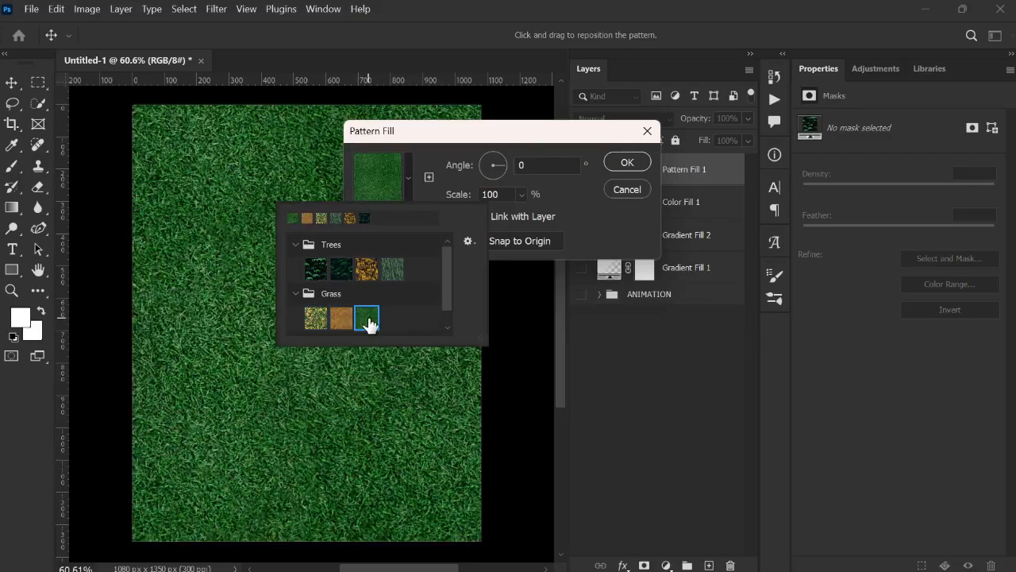
# - Preview the Water patterns and choose the third one, the pale blue rippled water, for the pattern fill
pyautogui.scroll(-1, 355, 313)
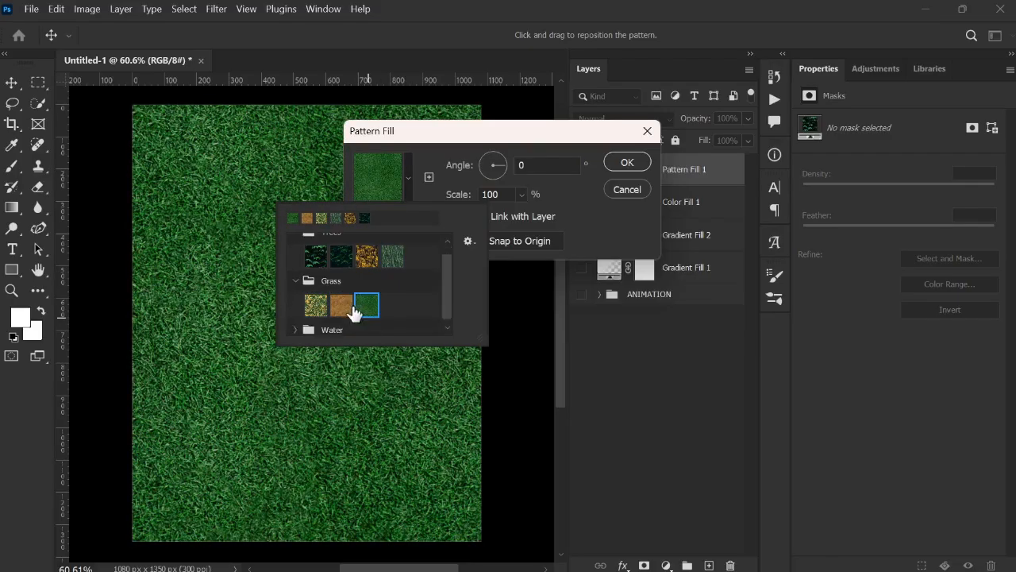
pyautogui.click(295, 324)
pyautogui.click(317, 321)
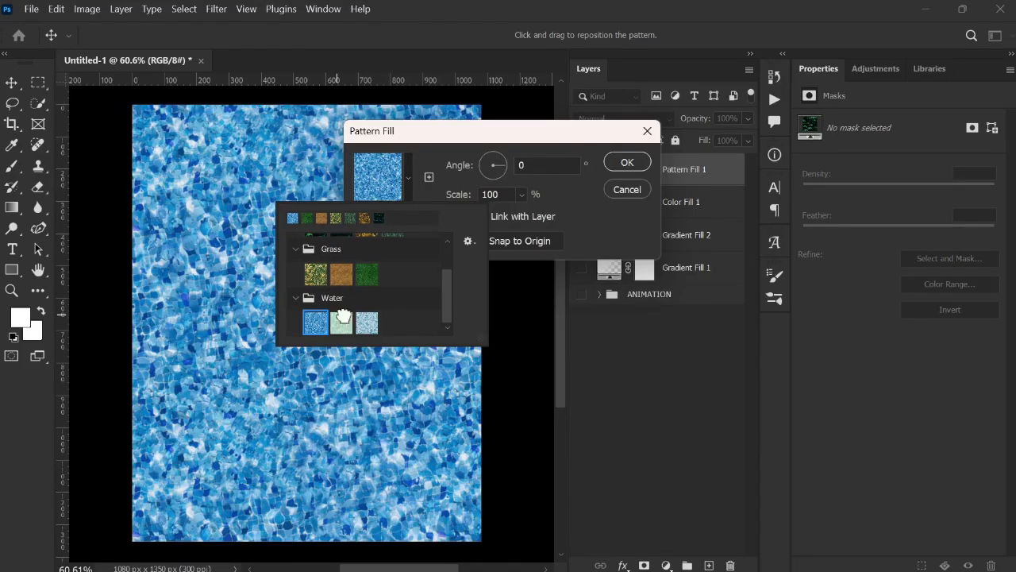
pyautogui.click(343, 321)
pyautogui.click(370, 321)
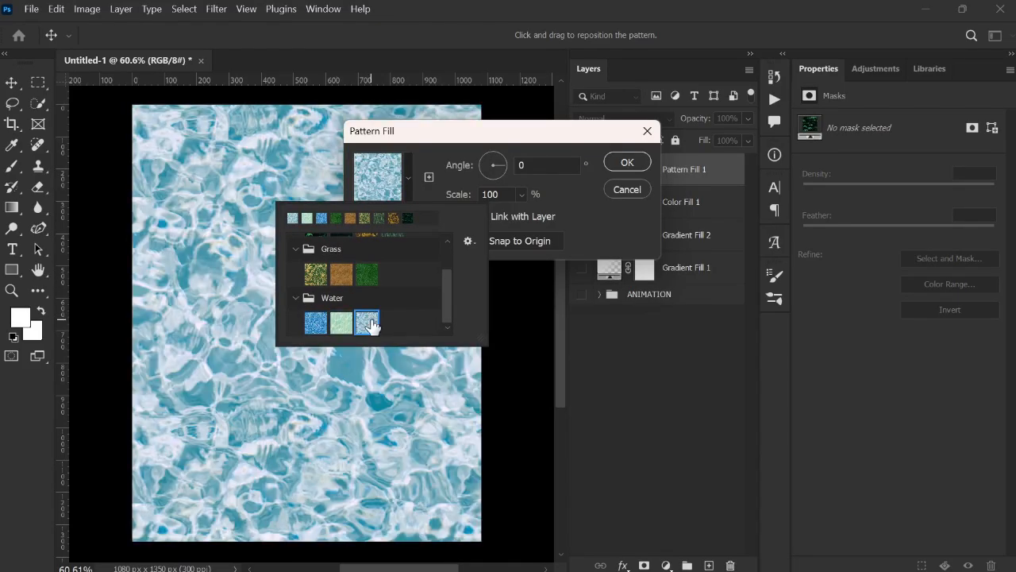
# - Rotate the water pattern to 113.36° and apply the pattern fill layer
pyautogui.click(442, 157)
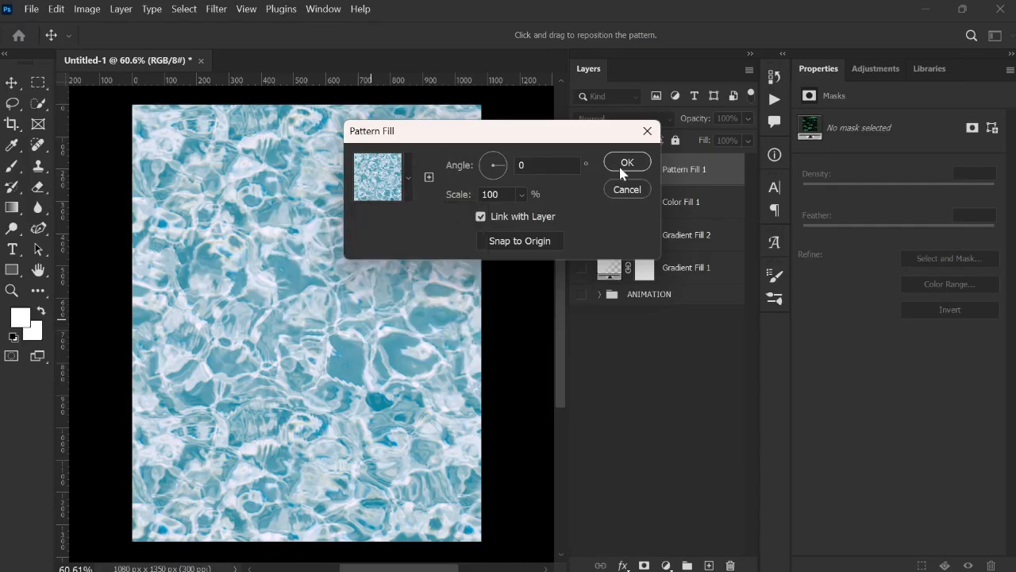
pyautogui.click(486, 148)
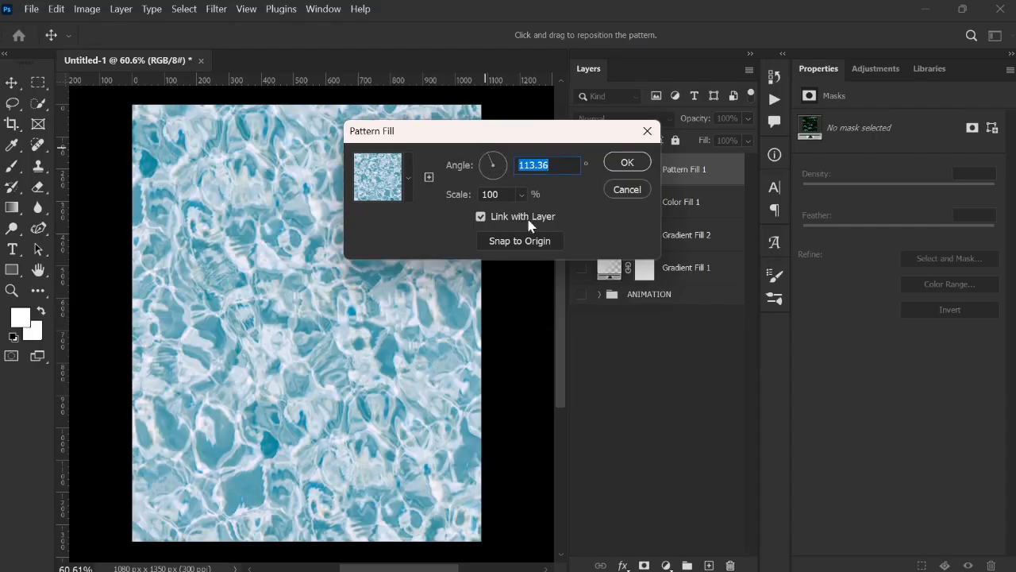
pyautogui.click(616, 164)
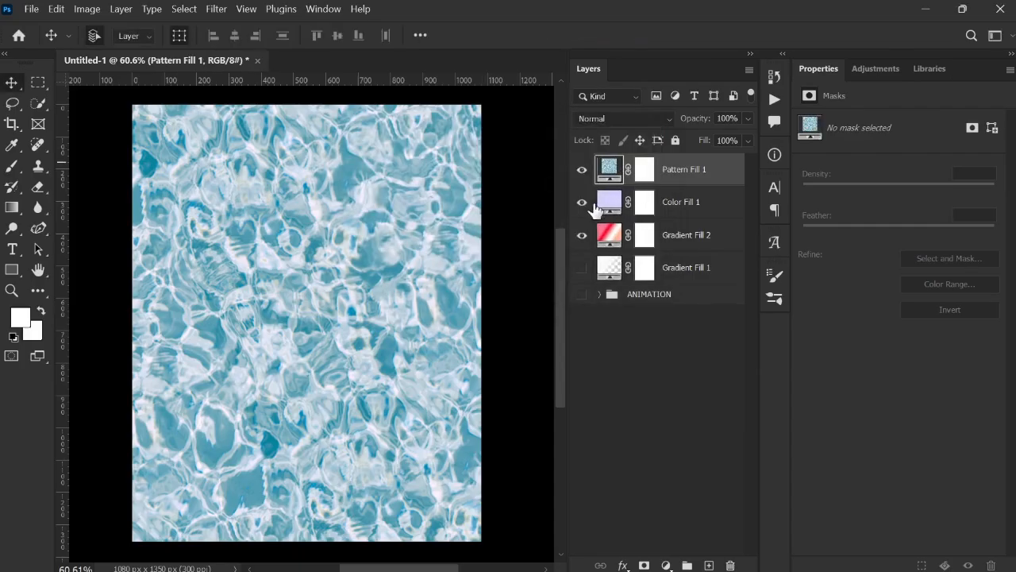
# - Hide Pattern Fill 1 and Color Fill 1 one after the other to view the gradient beneath, and show both again
pyautogui.click(582, 169)
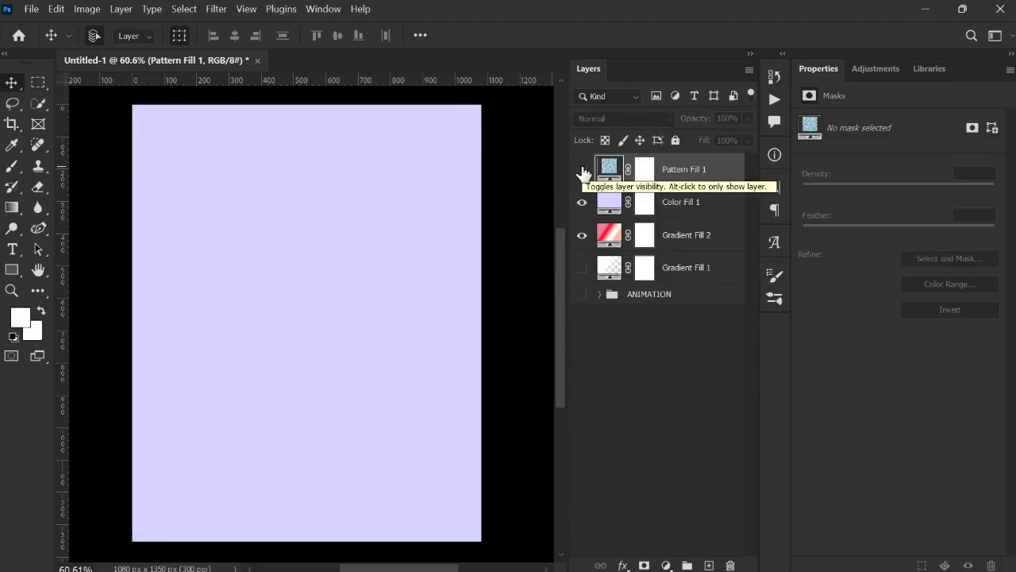
pyautogui.click(582, 203)
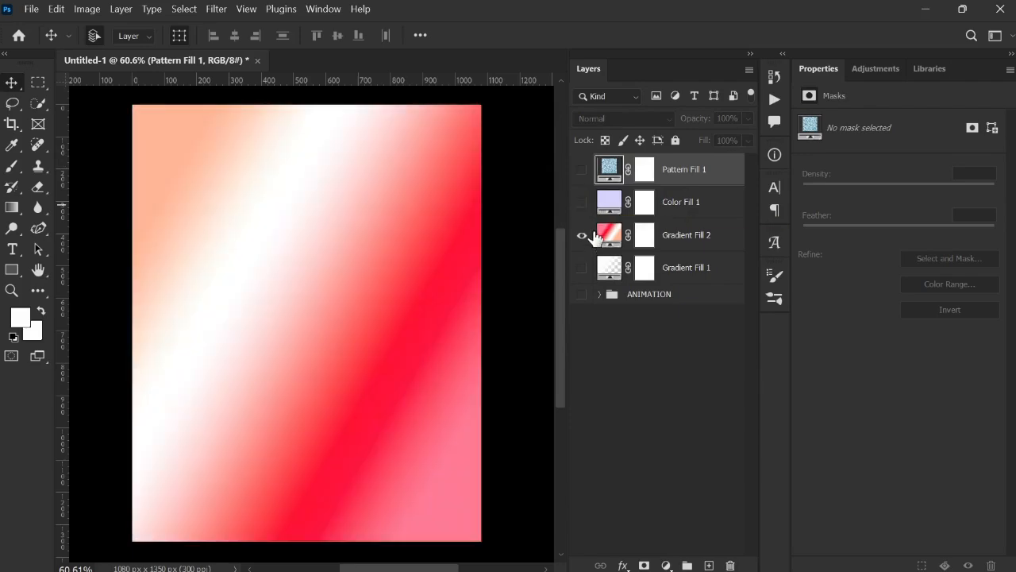
pyautogui.click(582, 202)
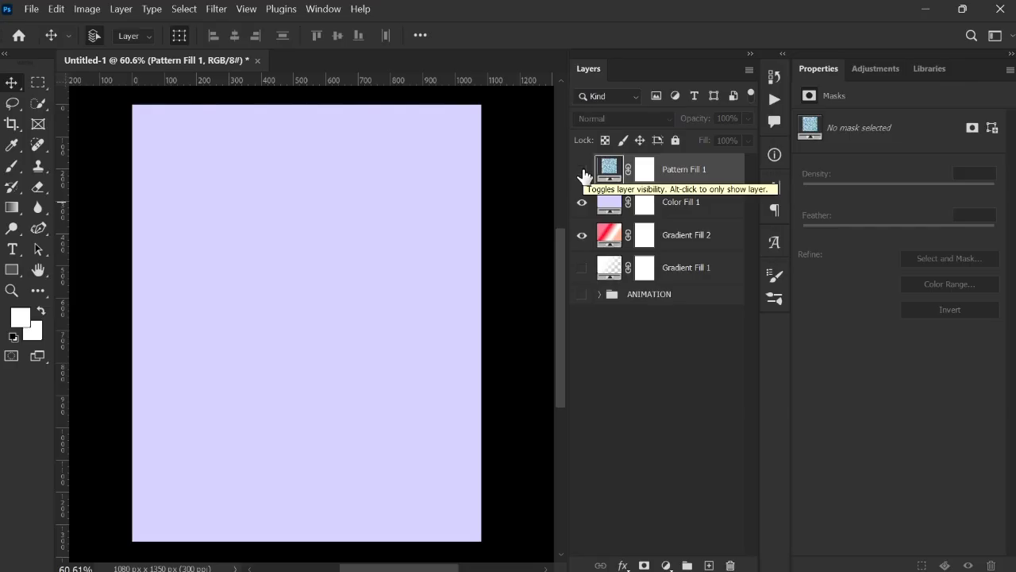
pyautogui.click(582, 170)
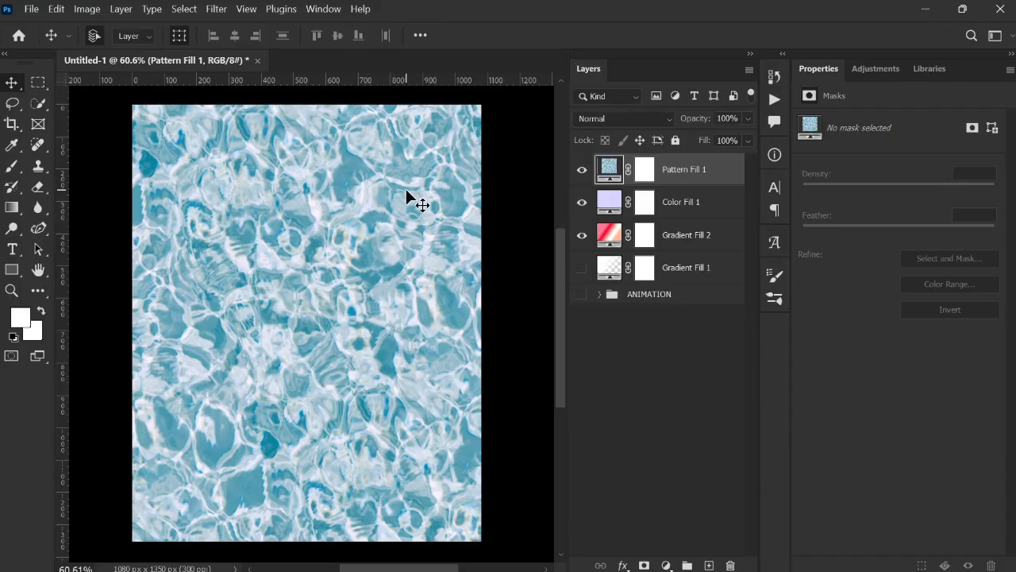
# - Compare Pattern Fill 1 with the Color Fill 1 layer beneath by hiding the pattern layer and showing it again
pyautogui.click(582, 171)
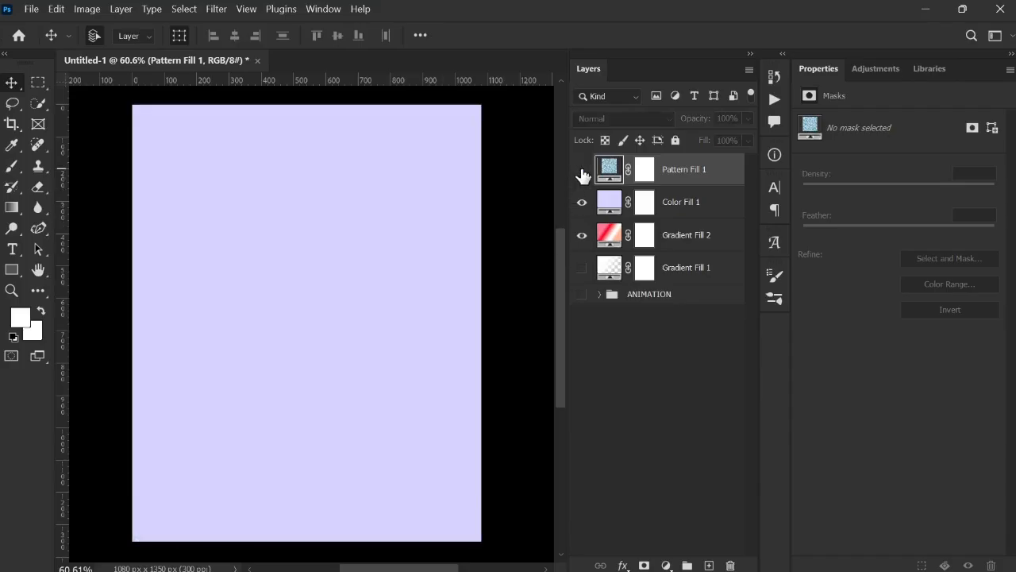
pyautogui.click(672, 205)
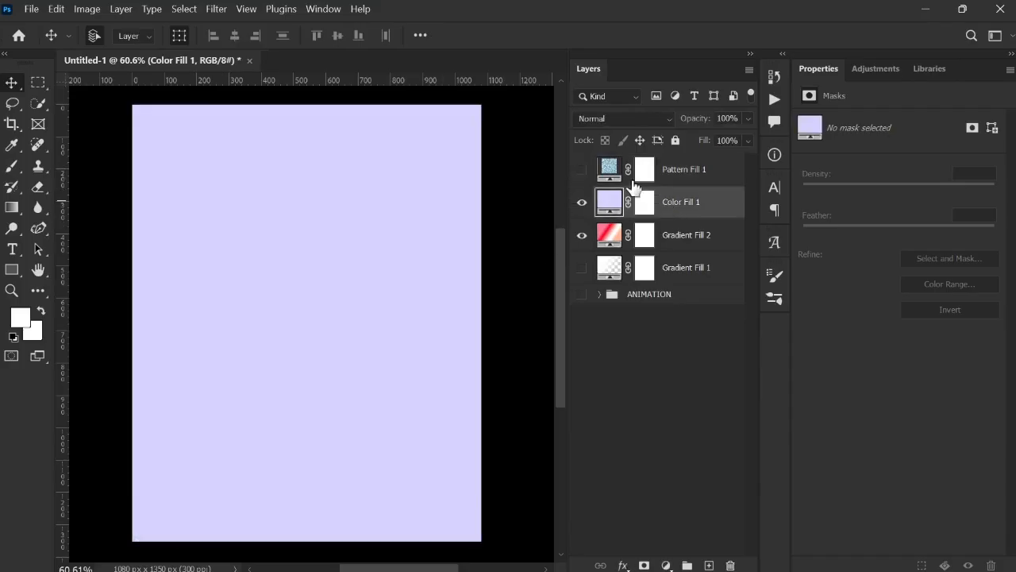
pyautogui.click(681, 170)
pyautogui.click(680, 201)
pyautogui.click(582, 171)
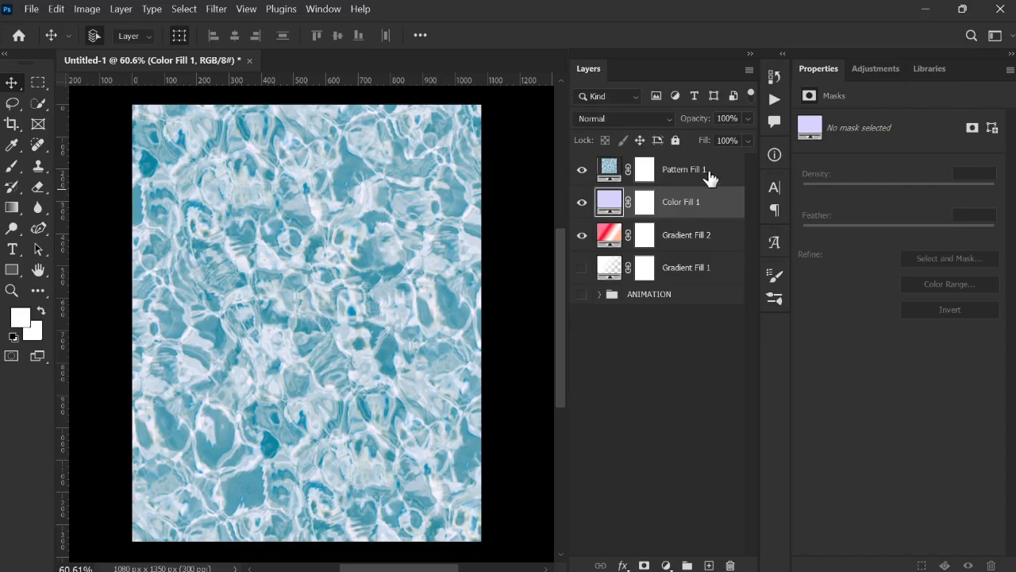
# - Set the blend mode of Pattern Fill 1 to Lighten and compare the canvas with the layer hidden and shown
pyautogui.click(706, 173)
pyautogui.click(608, 118)
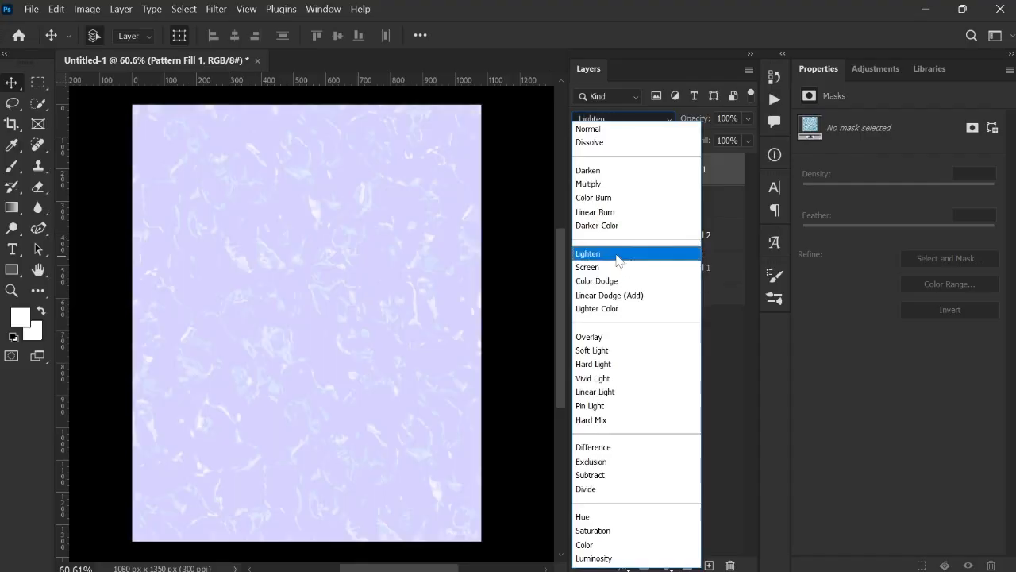
pyautogui.click(616, 256)
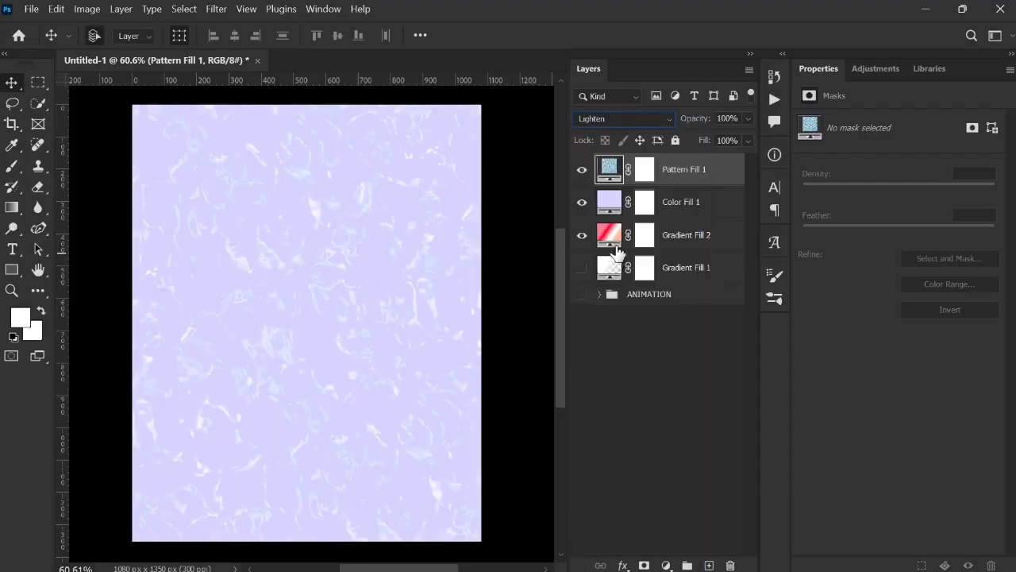
pyautogui.click(582, 170)
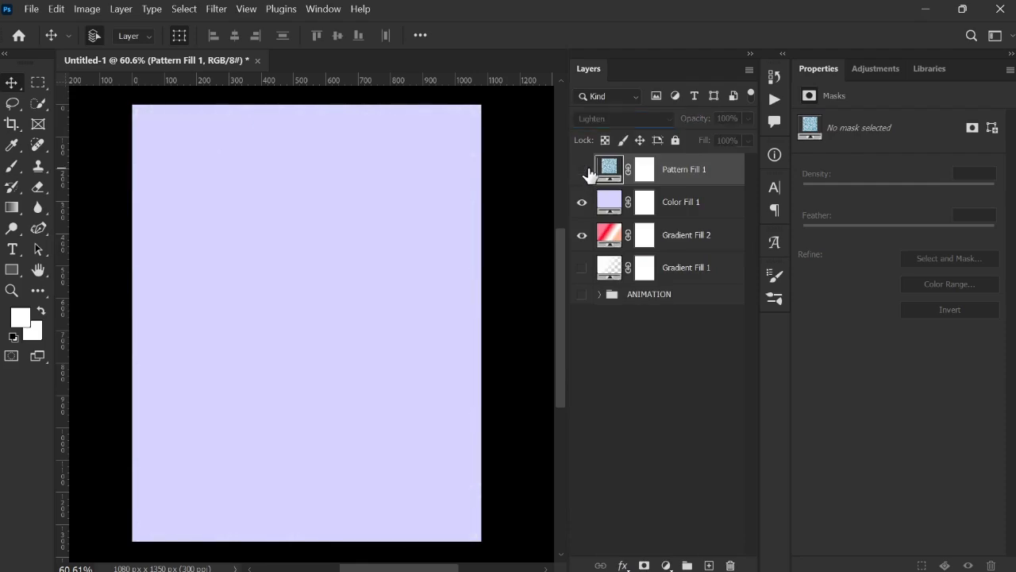
pyautogui.click(583, 170)
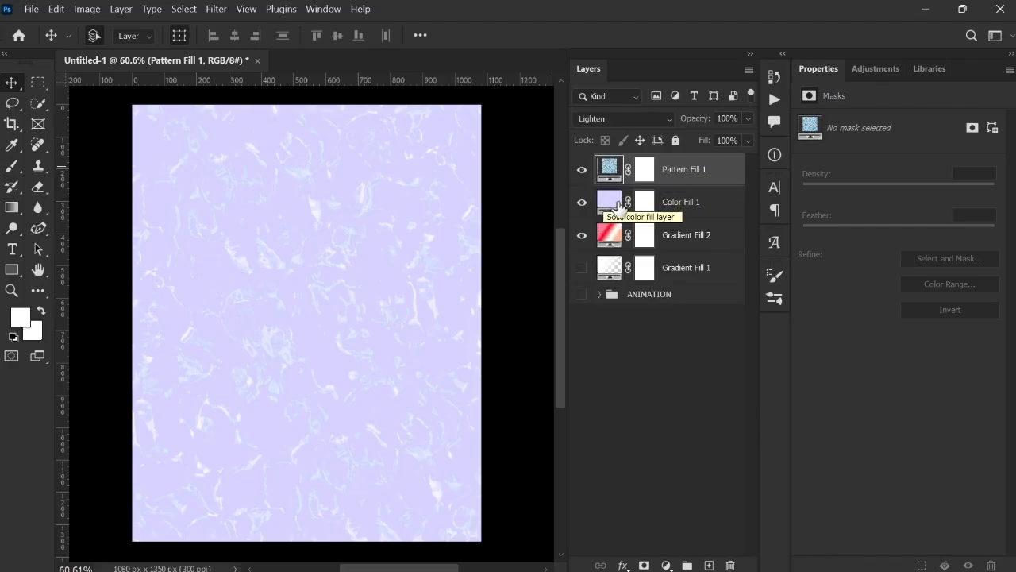
# - Try near-black colors such as #010012 on Color Fill 1 under the Lighten pattern, and discard the color change
pyautogui.doubleClick(609, 204)
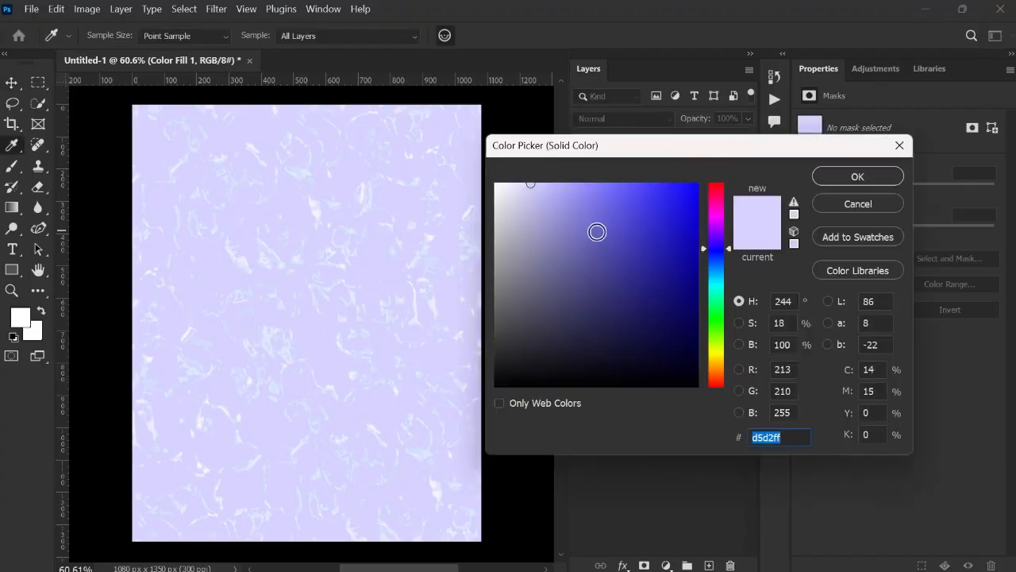
pyautogui.click(650, 272)
pyautogui.moveTo(662, 273); pyautogui.dragTo(700, 372)
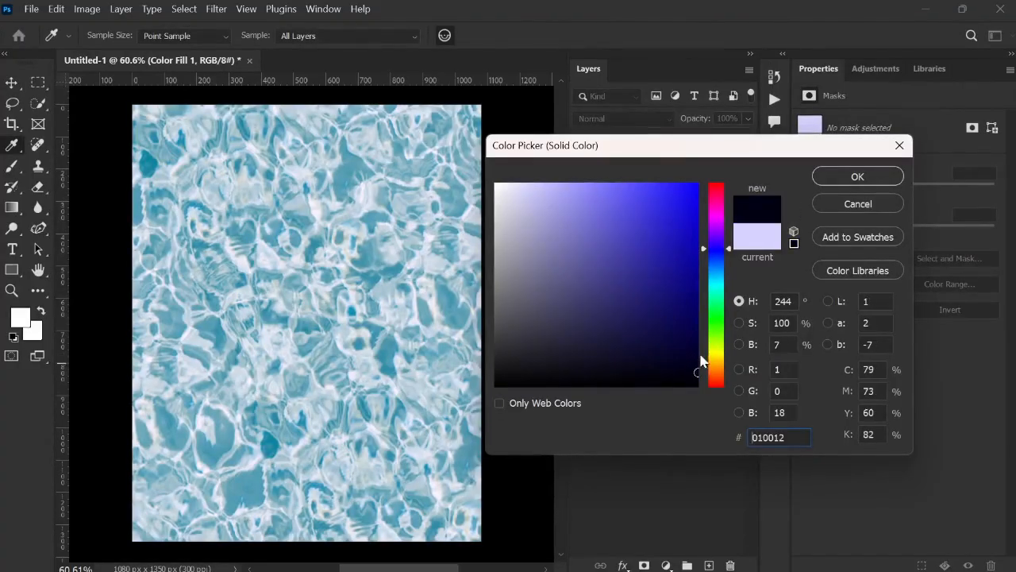
pyautogui.moveTo(662, 261)
pyautogui.mouseDown()
pyautogui.moveTo(516, 215)
pyautogui.moveTo(555, 291)
pyautogui.moveTo(526, 304)
pyautogui.moveTo(548, 367)
pyautogui.moveTo(609, 377)
pyautogui.moveTo(619, 309)
pyautogui.moveTo(653, 224)
pyautogui.mouseUp()
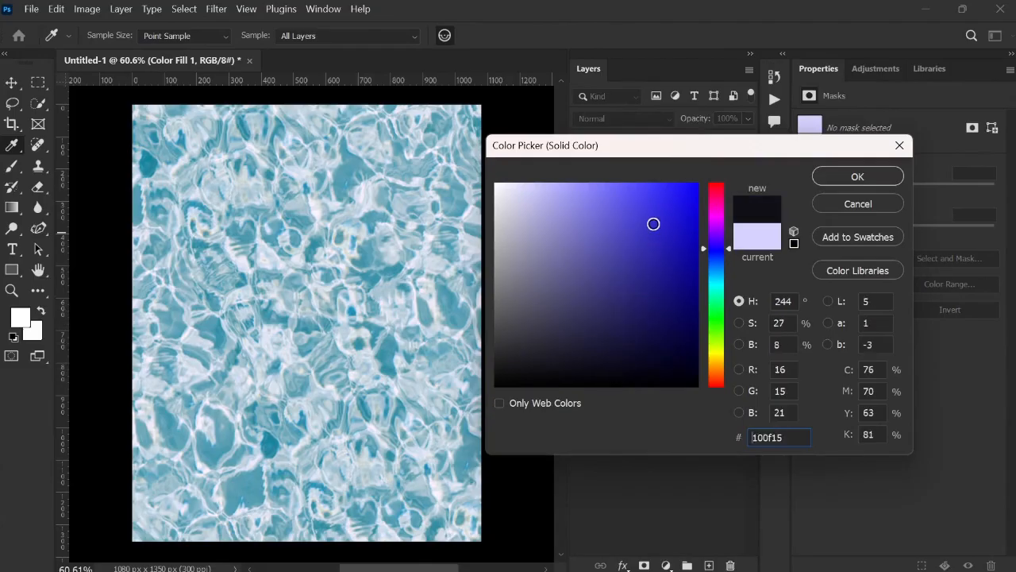
pyautogui.click(899, 148)
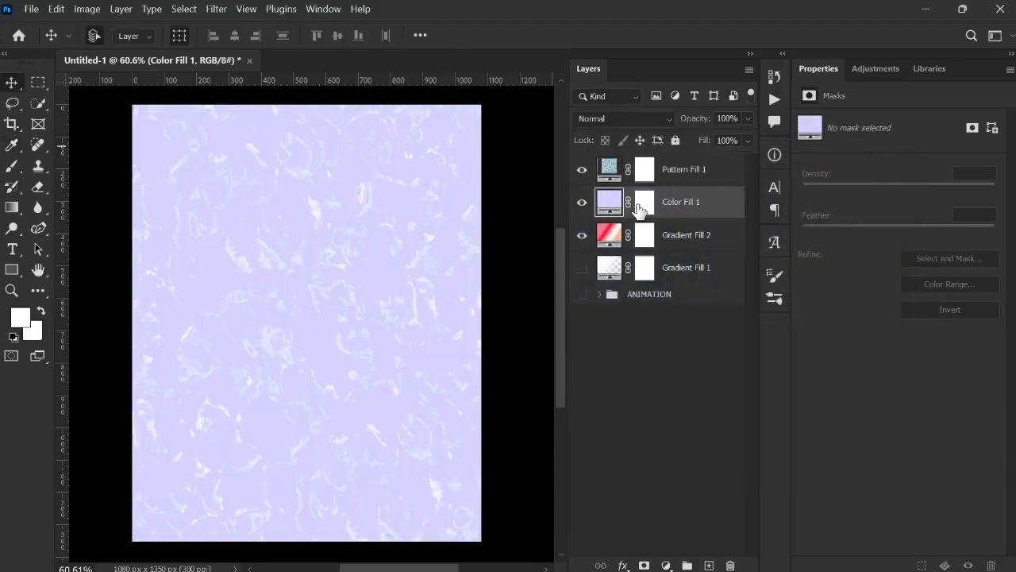
# - Hide Color Fill 1 and try the Vivid Light blend mode on Pattern Fill 1 over the gradient
pyautogui.click(582, 204)
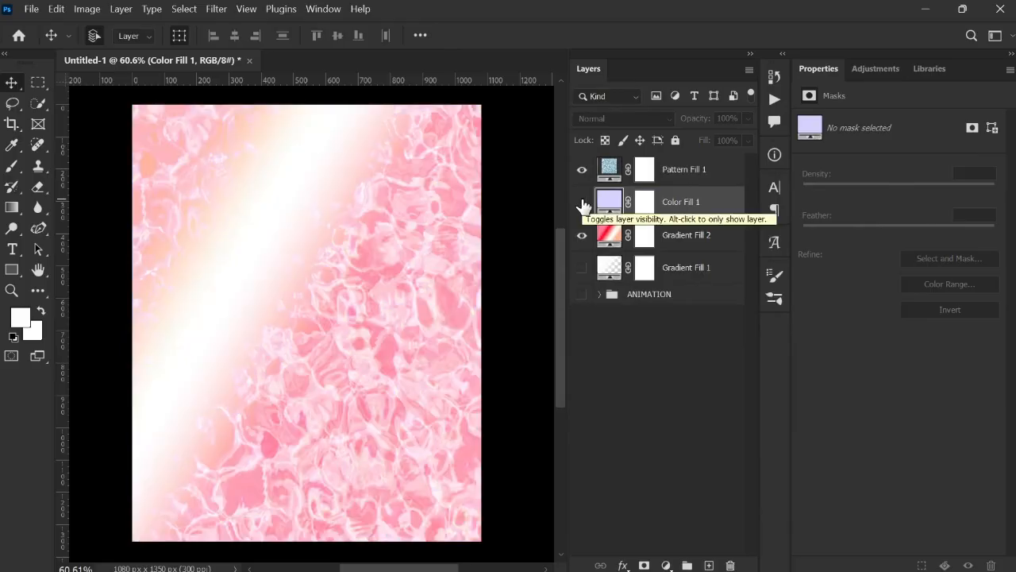
pyautogui.click(720, 171)
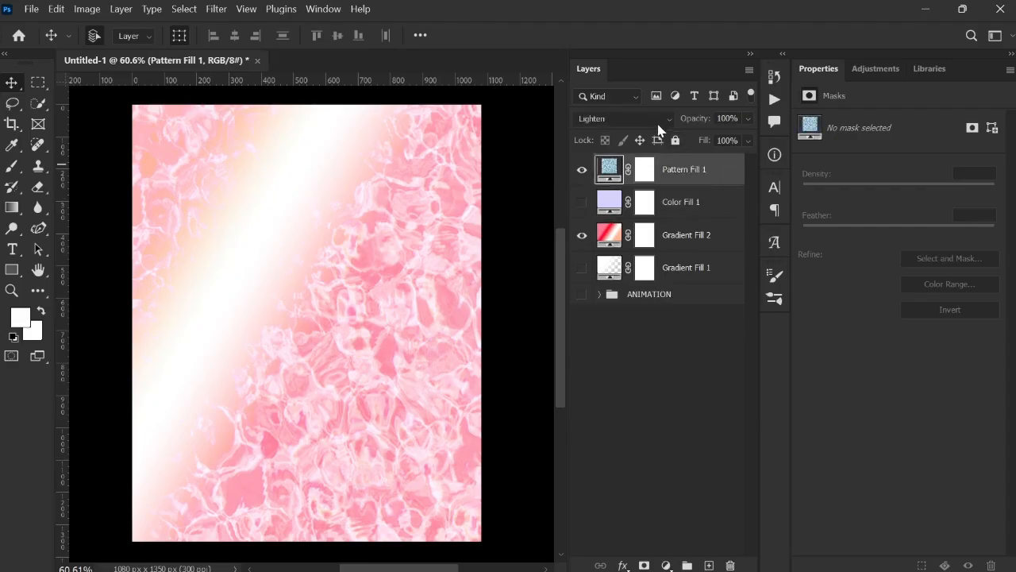
pyautogui.click(608, 119)
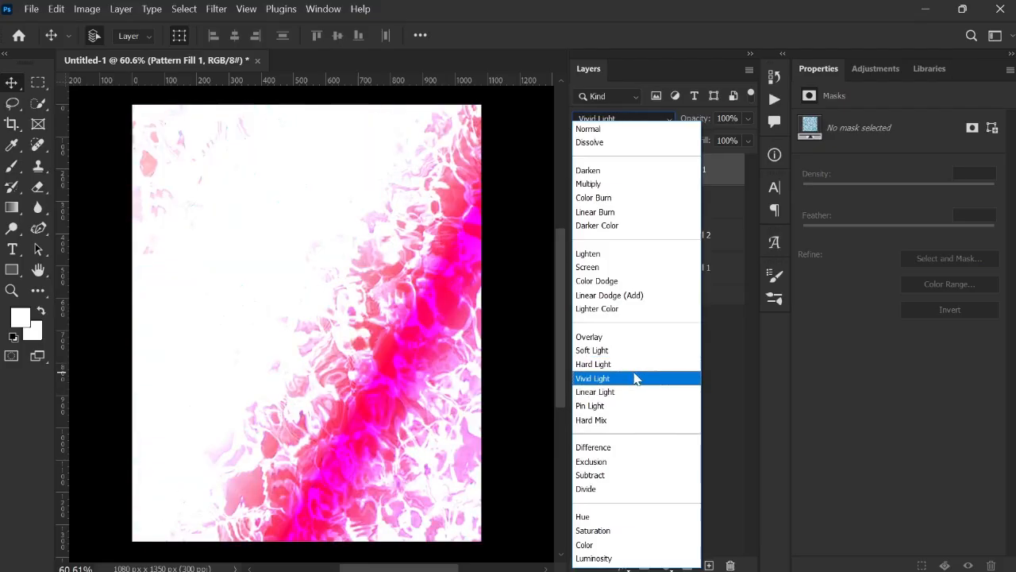
pyautogui.click(633, 378)
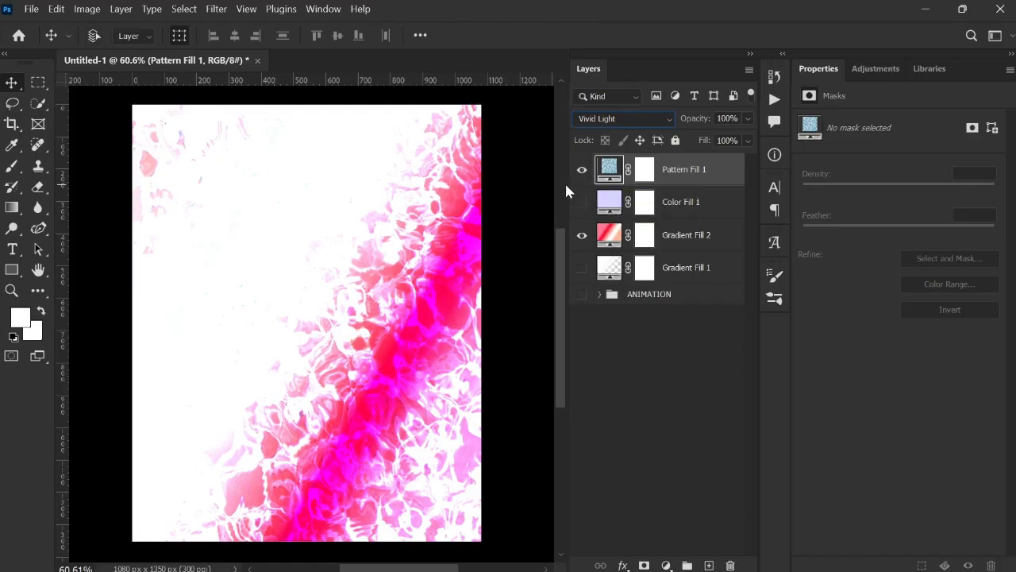
# - Return the blend mode of Pattern Fill 1 to Lighten and show Color Fill 1 again
pyautogui.hotkey('alt', 'shift', 'g')
pyautogui.click(579, 202)
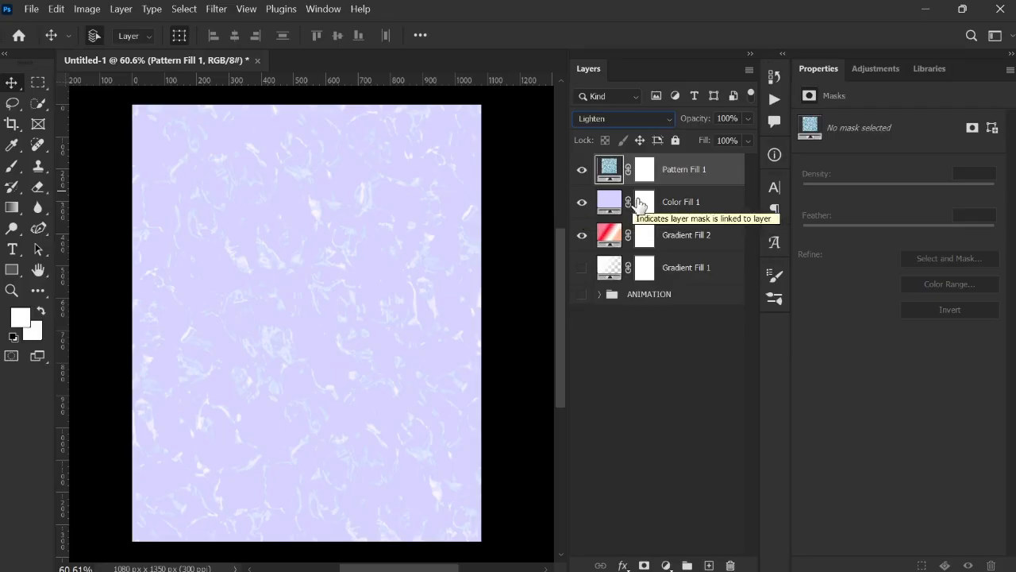
pyautogui.hotkey('alt', 'shift', 'n')
# - Add a Brightness/Contrast adjustment layer above Pattern Fill 1 with Brightness -67 and Contrast 49
pyautogui.click(681, 352)
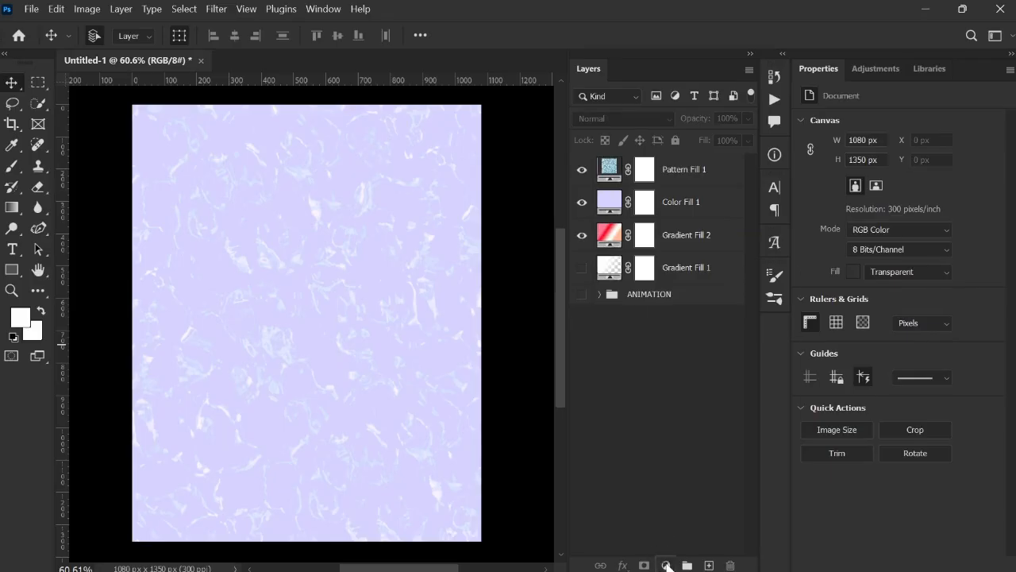
pyautogui.click(666, 565)
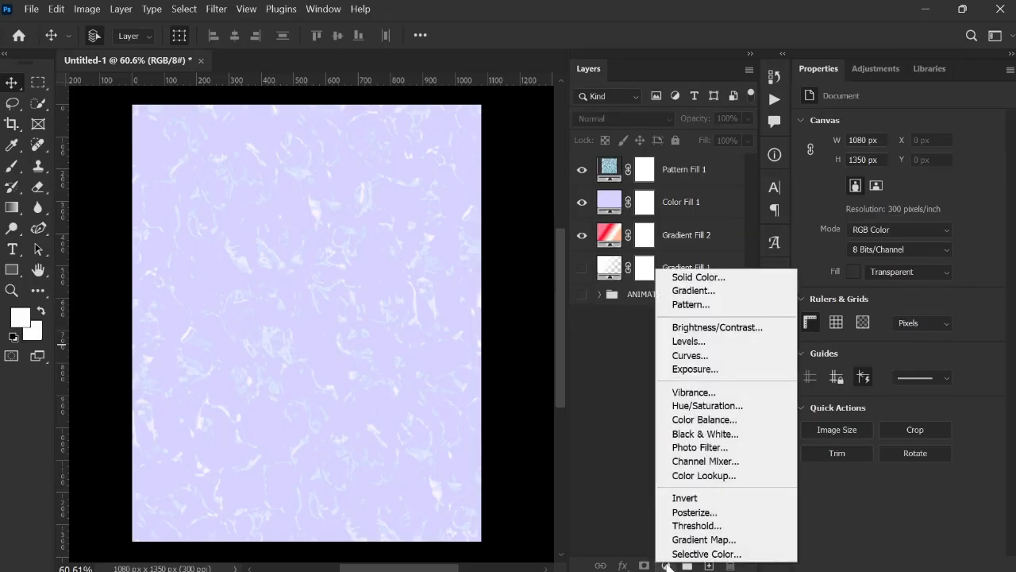
pyautogui.click(743, 328)
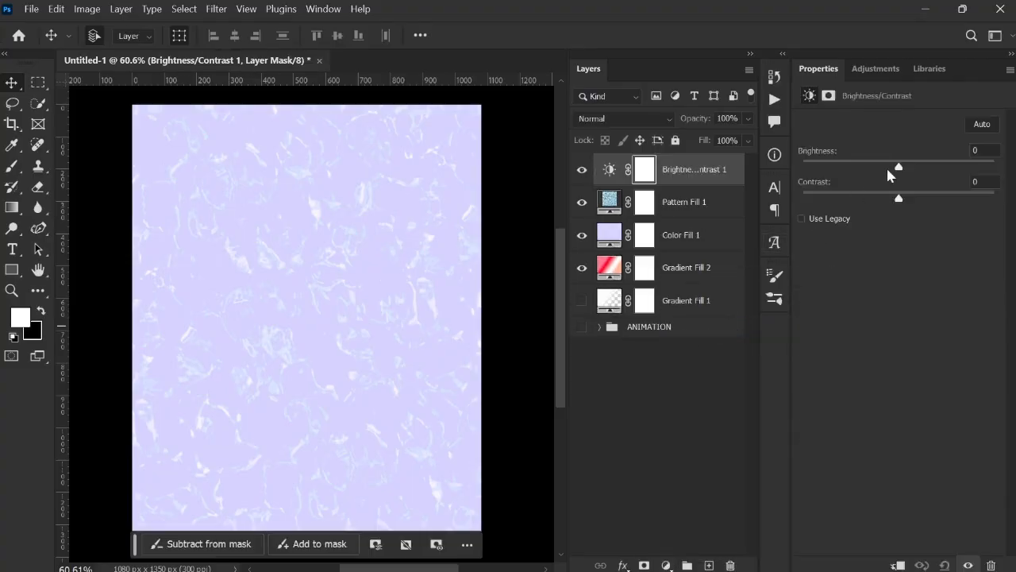
pyautogui.moveTo(899, 169); pyautogui.dragTo(857, 178)
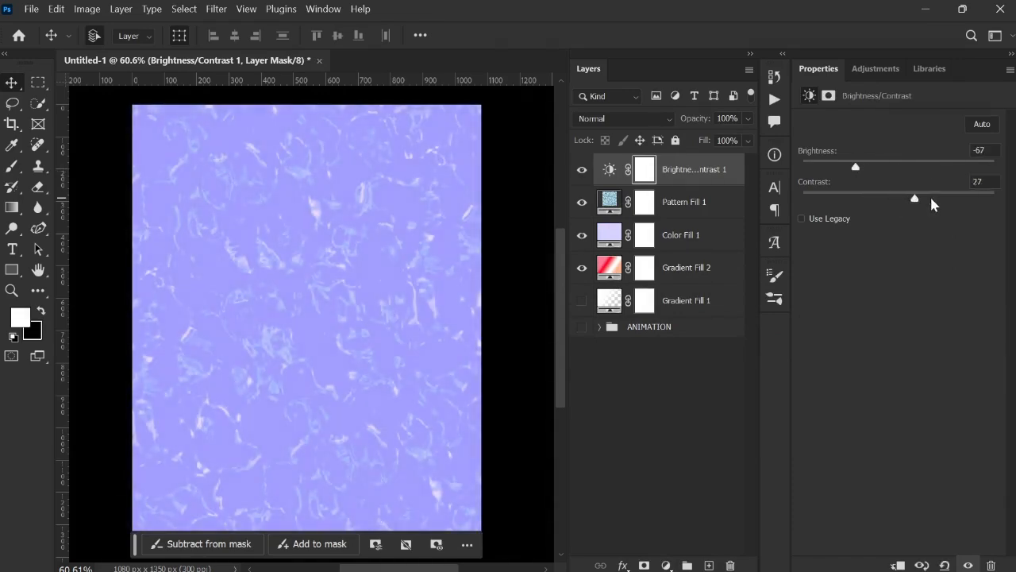
pyautogui.moveTo(957, 210); pyautogui.dragTo(908, 200)
pyautogui.moveTo(767, 242); pyautogui.dragTo(946, 253)
# - Add a Levels adjustment layer above Brightness/Contrast 1 with black input 86 and midtone input 0.65, then deselect it
pyautogui.click(666, 565)
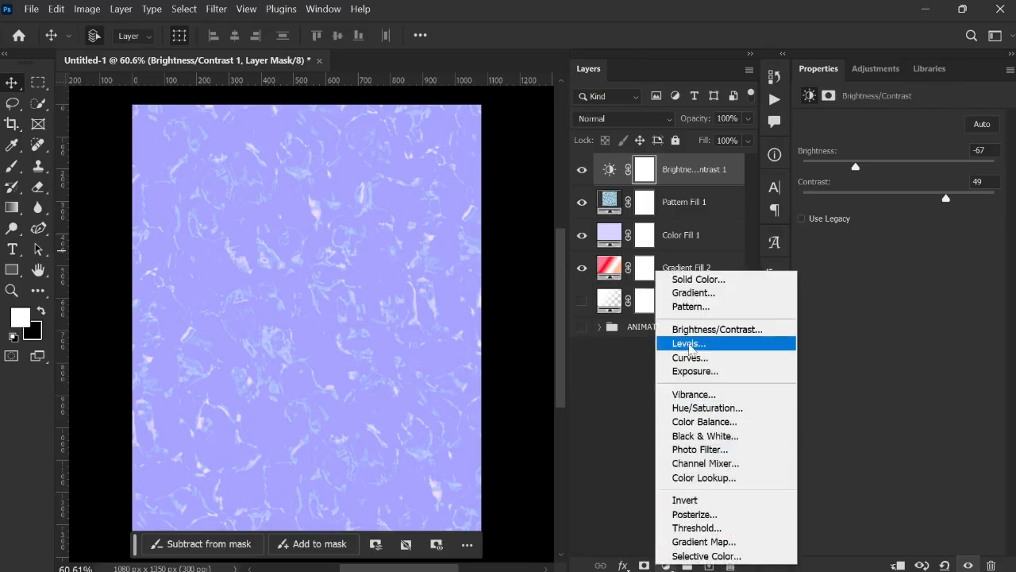
pyautogui.click(689, 347)
pyautogui.moveTo(825, 238); pyautogui.dragTo(883, 256)
pyautogui.moveTo(941, 238); pyautogui.dragTo(958, 272)
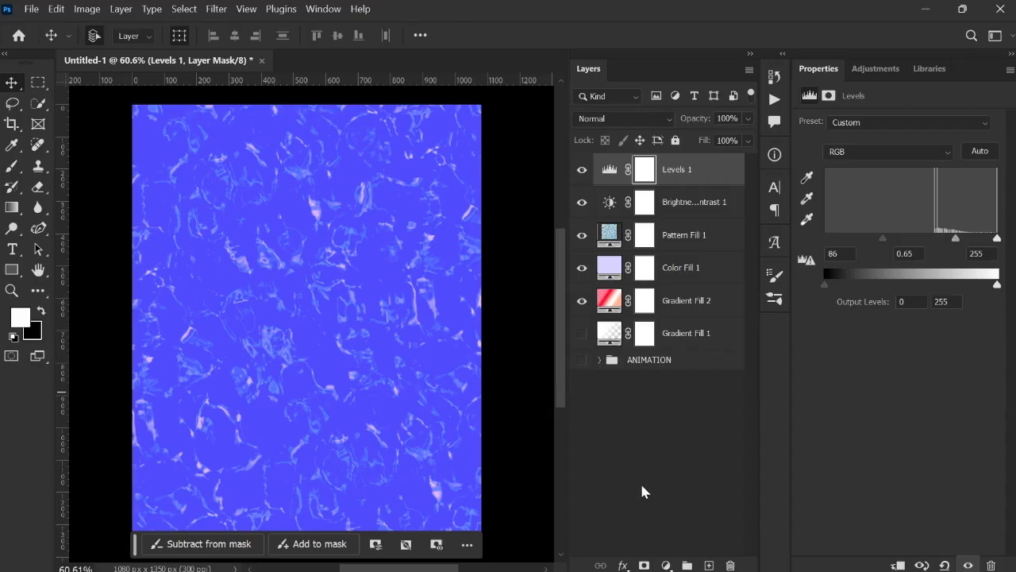
pyautogui.click(669, 435)
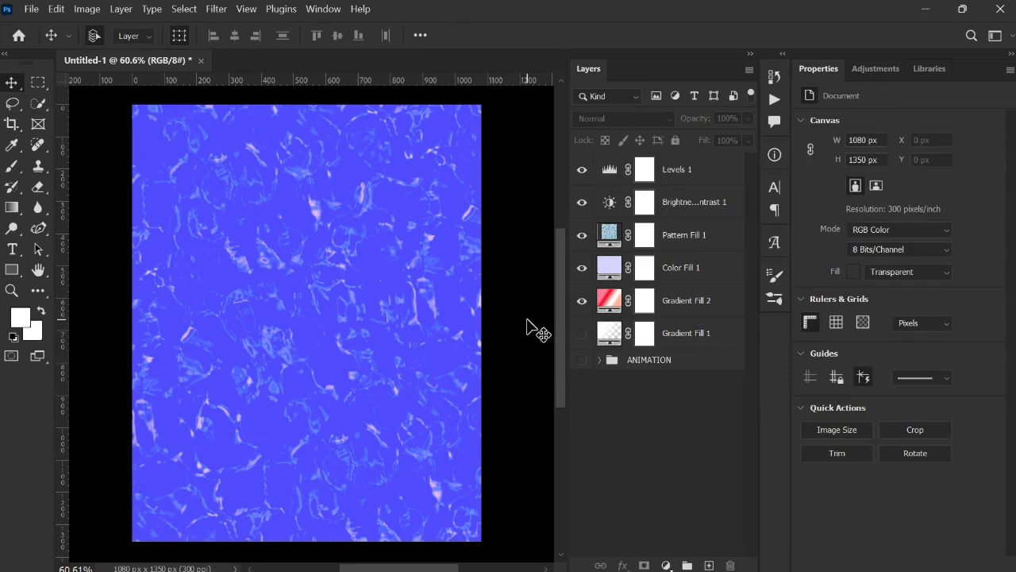
# - Add a Curves adjustment layer at the top of the stack with curve points at input 69, output 83 and input 193, output 217
pyautogui.click(666, 562)
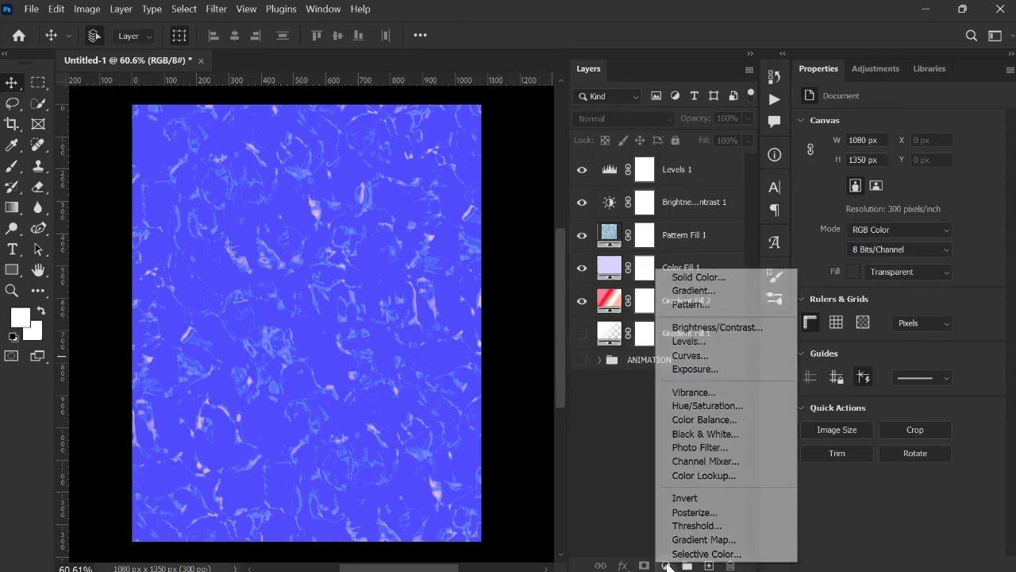
pyautogui.click(717, 362)
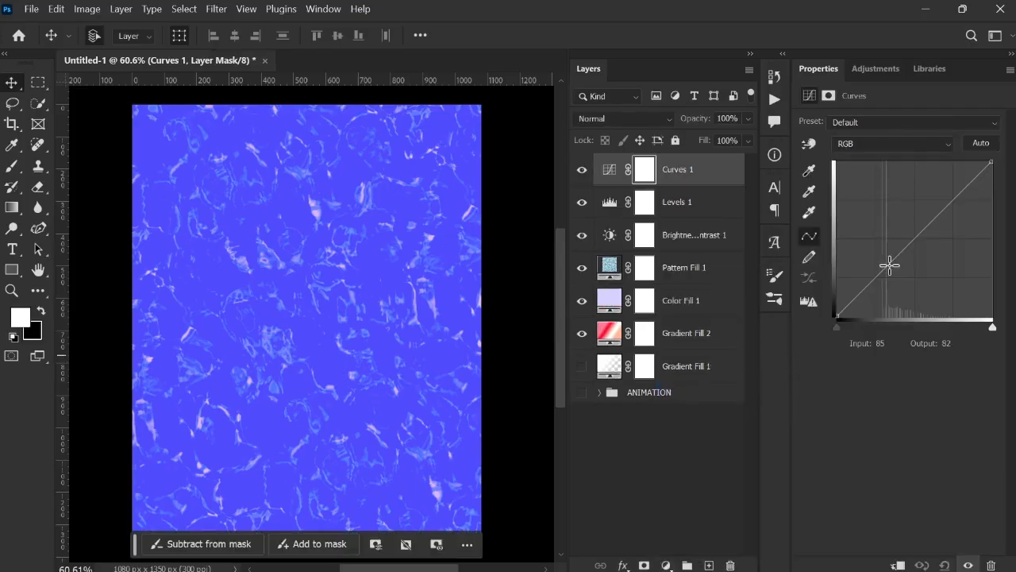
pyautogui.moveTo(867, 256)
pyautogui.mouseDown()
pyautogui.moveTo(857, 249)
pyautogui.moveTo(891, 270)
pyautogui.moveTo(879, 265)
pyautogui.mouseUp()
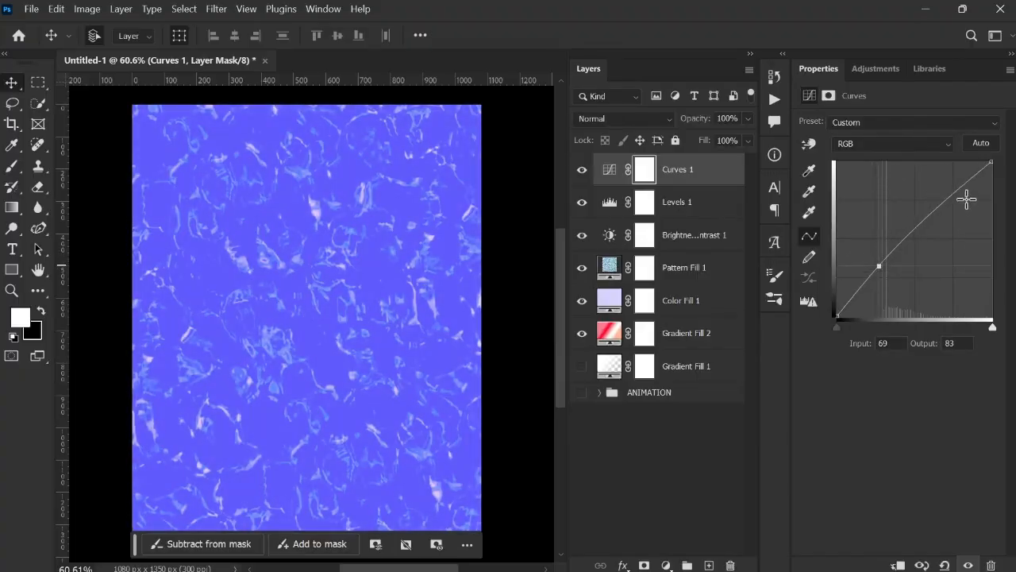
pyautogui.moveTo(963, 190)
pyautogui.mouseDown()
pyautogui.moveTo(976, 209)
pyautogui.moveTo(949, 226)
pyautogui.moveTo(954, 185)
pyautogui.mouseUp()
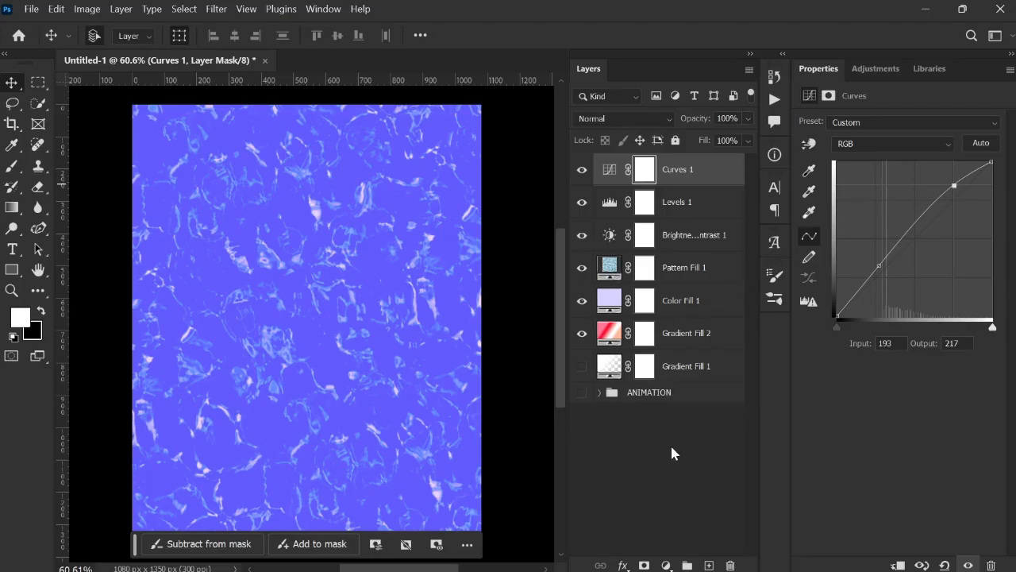
# - Add an Exposure adjustment layer above Curves 1 with Exposure +0.78, Offset -0.1083 and Gamma Correction 0.81
pyautogui.click(668, 564)
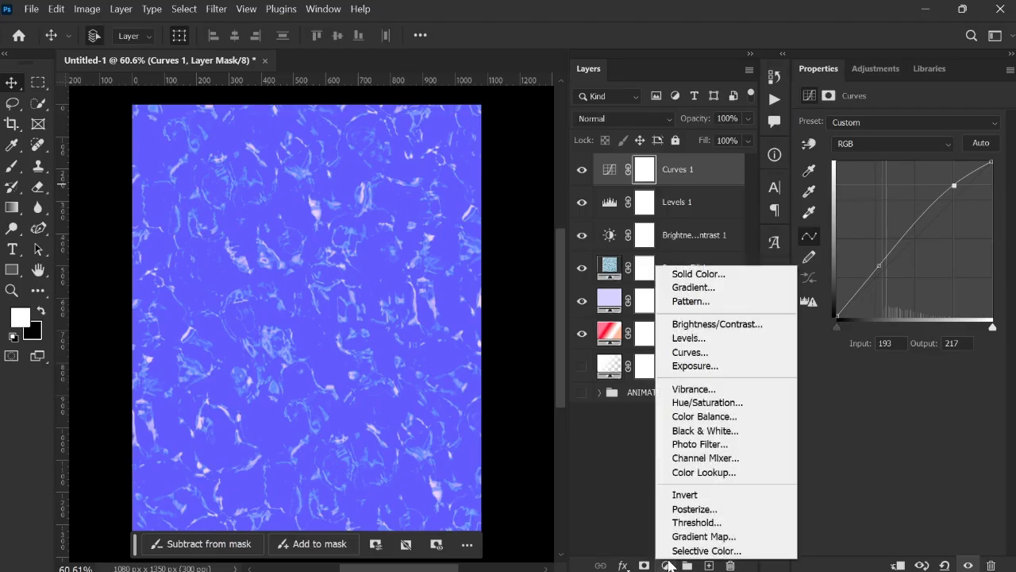
pyautogui.click(708, 366)
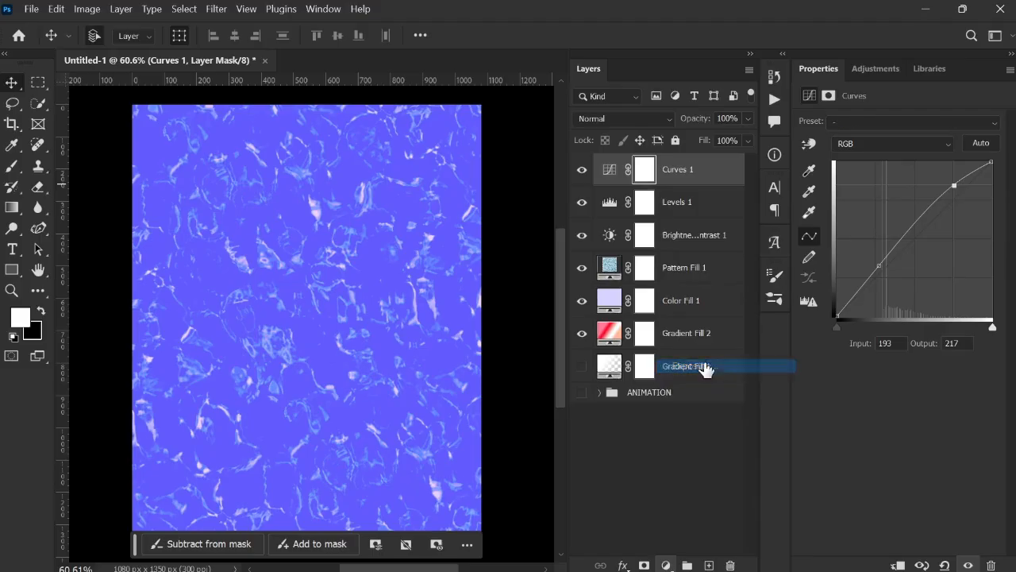
pyautogui.moveTo(899, 163); pyautogui.dragTo(914, 230)
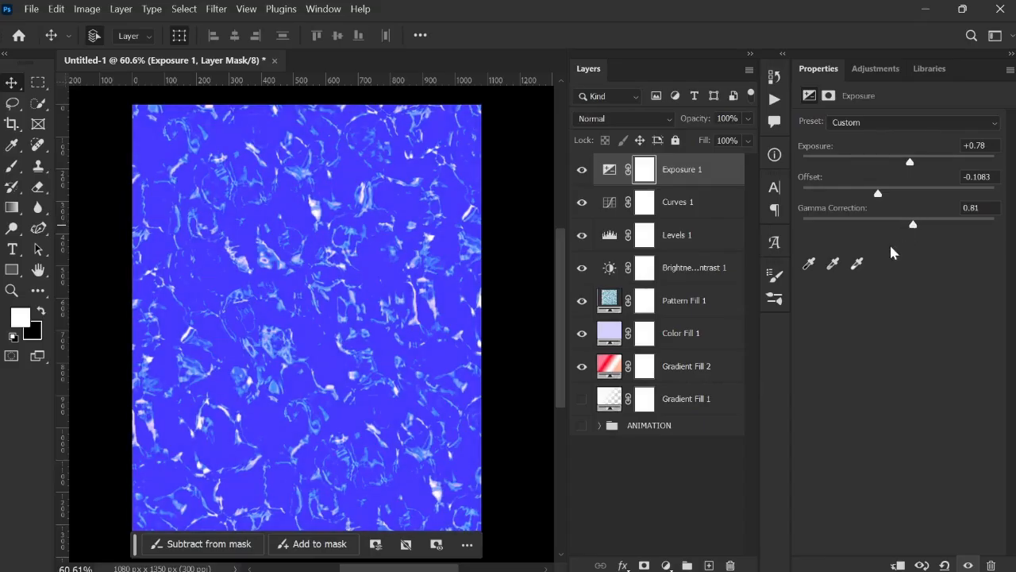
pyautogui.click(663, 537)
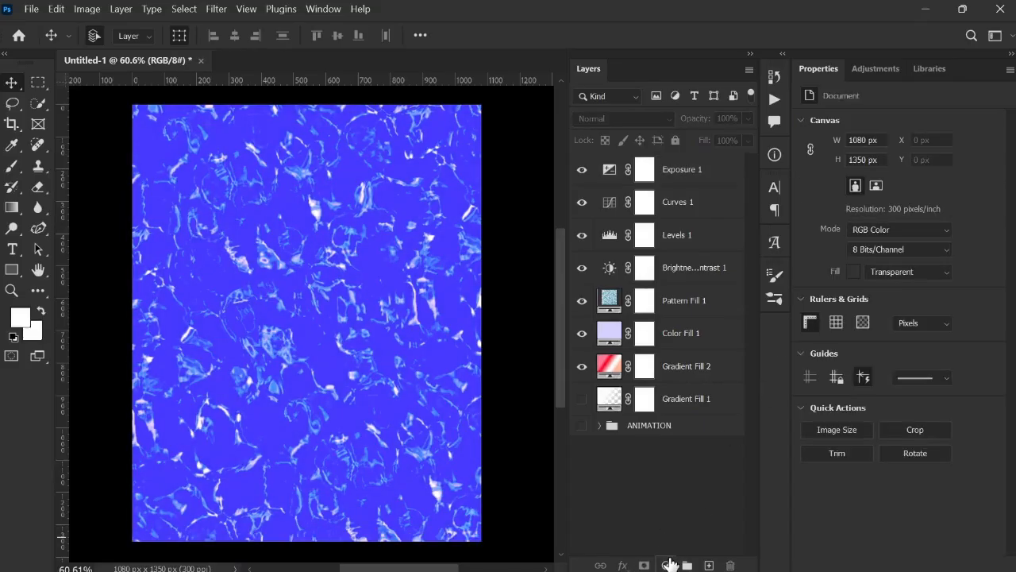
# - Add a Vibrance adjustment layer above Exposure 1 with Vibrance +45 and Saturation +17
pyautogui.click(667, 565)
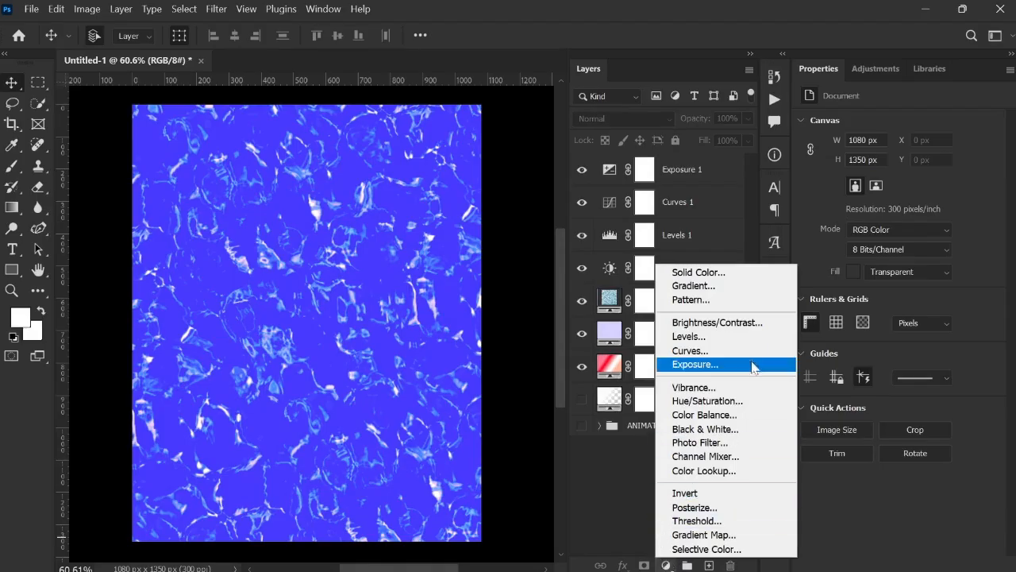
pyautogui.click(748, 389)
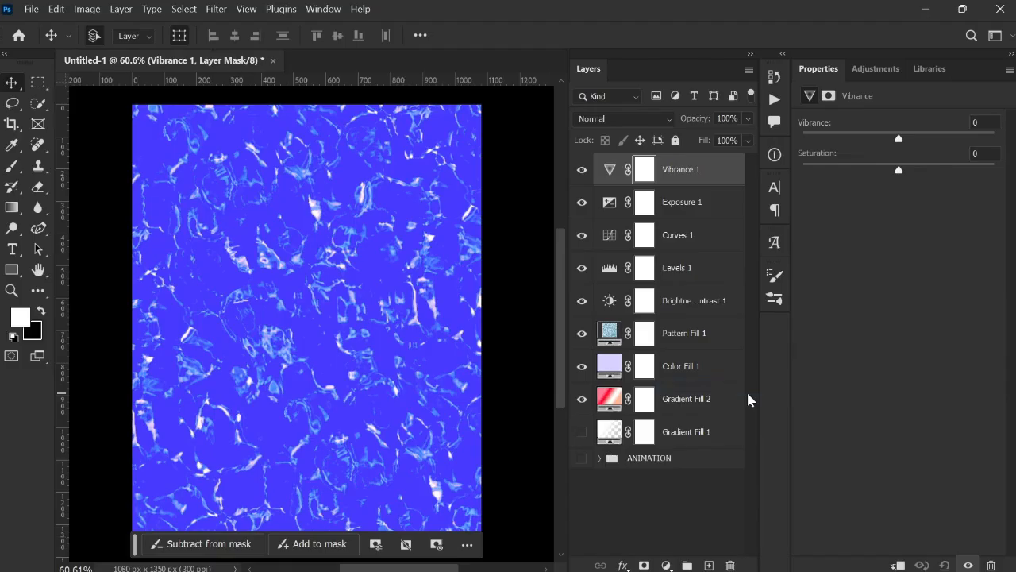
pyautogui.moveTo(899, 139); pyautogui.dragTo(942, 140)
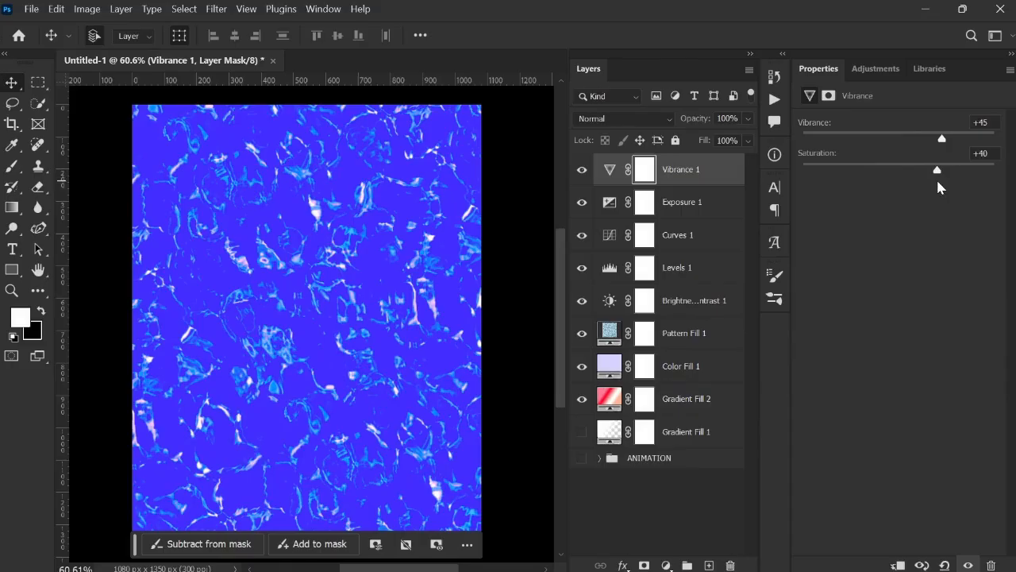
pyautogui.moveTo(937, 182); pyautogui.dragTo(916, 188)
pyautogui.click(695, 501)
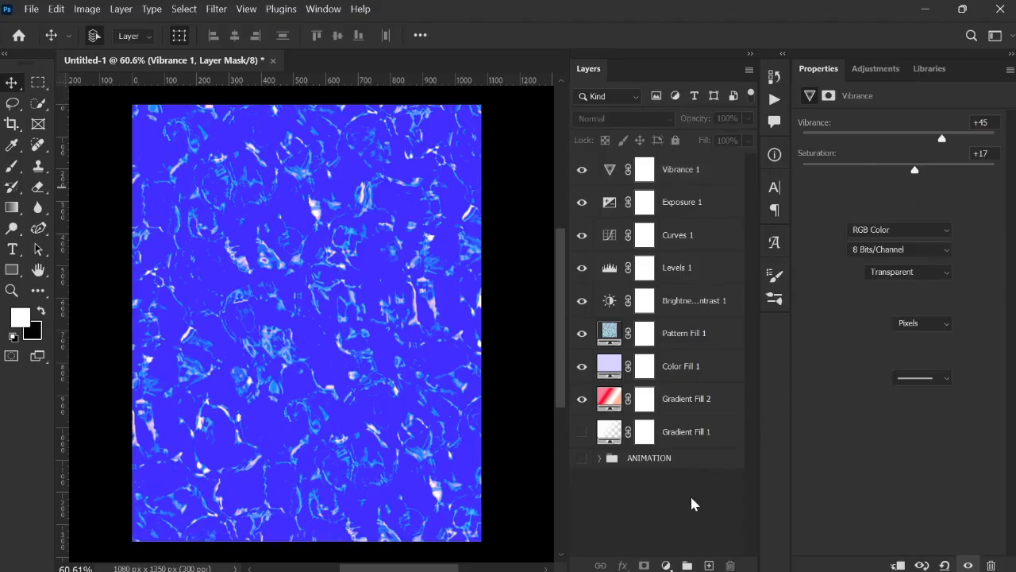
# - Add a Hue/Saturation adjustment layer above Vibrance 1 with Hue +123, Saturation -100 and Lightness -4
pyautogui.click(668, 565)
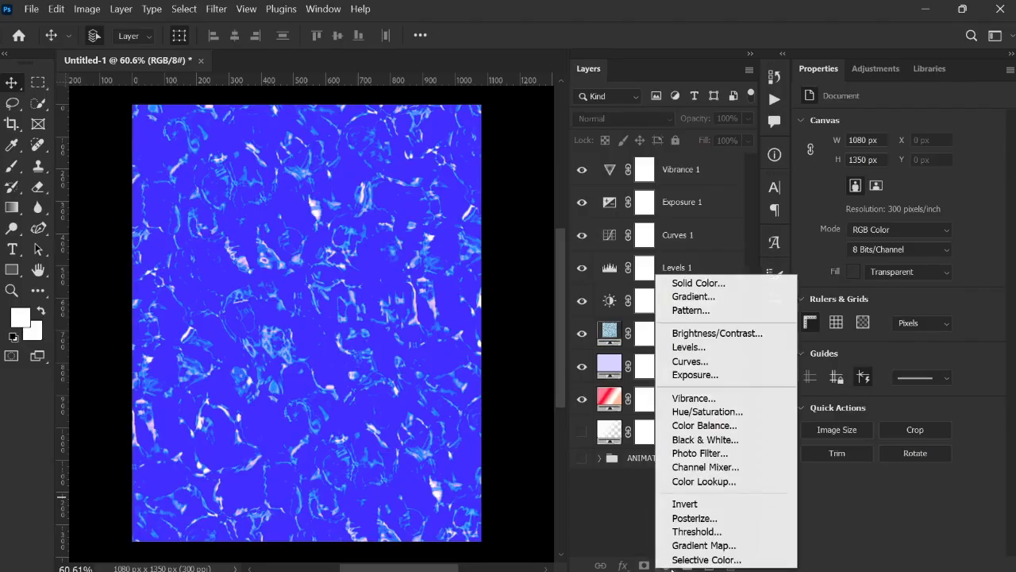
pyautogui.click(691, 412)
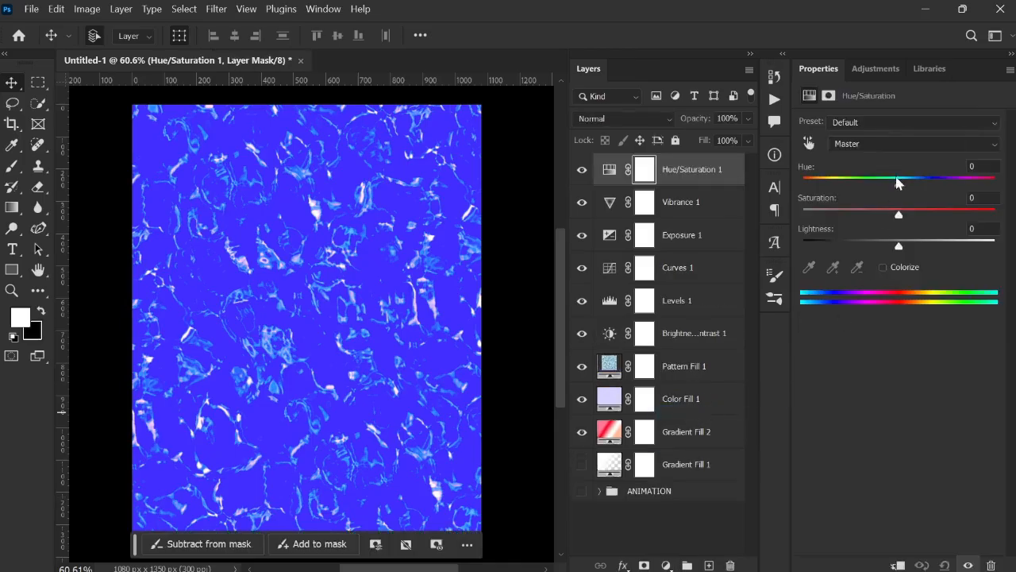
pyautogui.moveTo(897, 183); pyautogui.dragTo(973, 207)
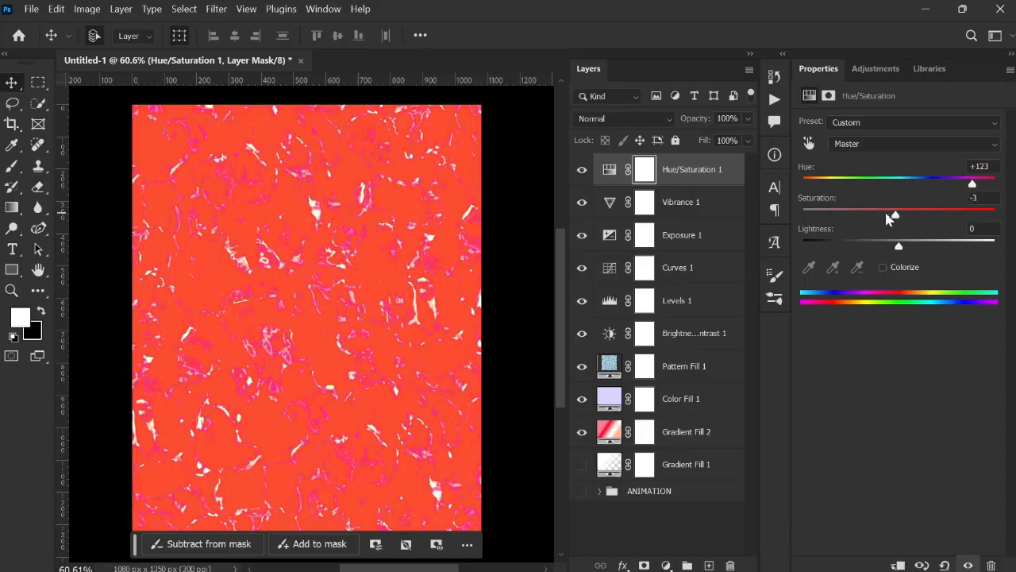
pyautogui.moveTo(888, 219); pyautogui.dragTo(920, 216)
pyautogui.moveTo(967, 240); pyautogui.dragTo(803, 245)
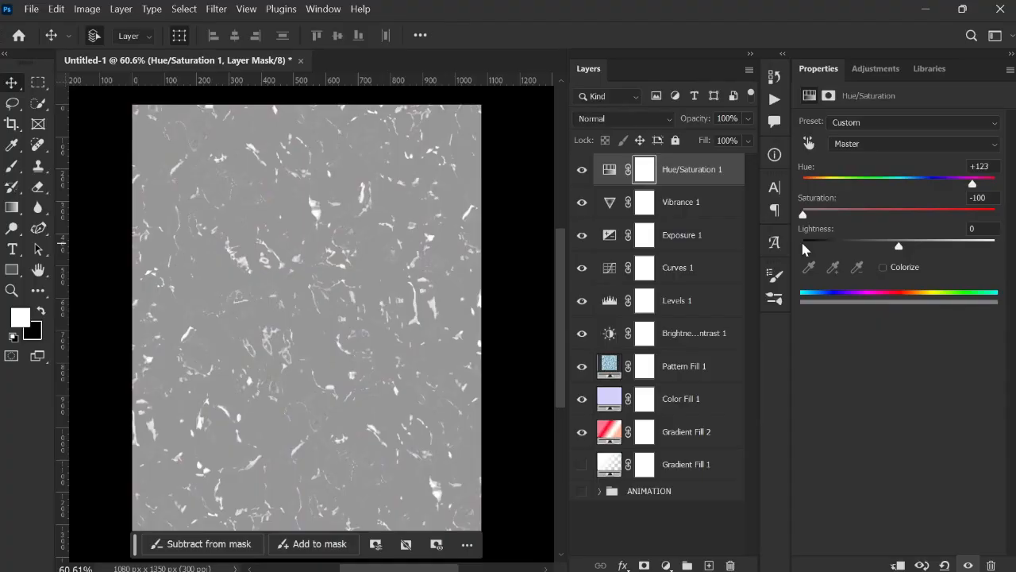
pyautogui.moveTo(900, 248); pyautogui.dragTo(894, 271)
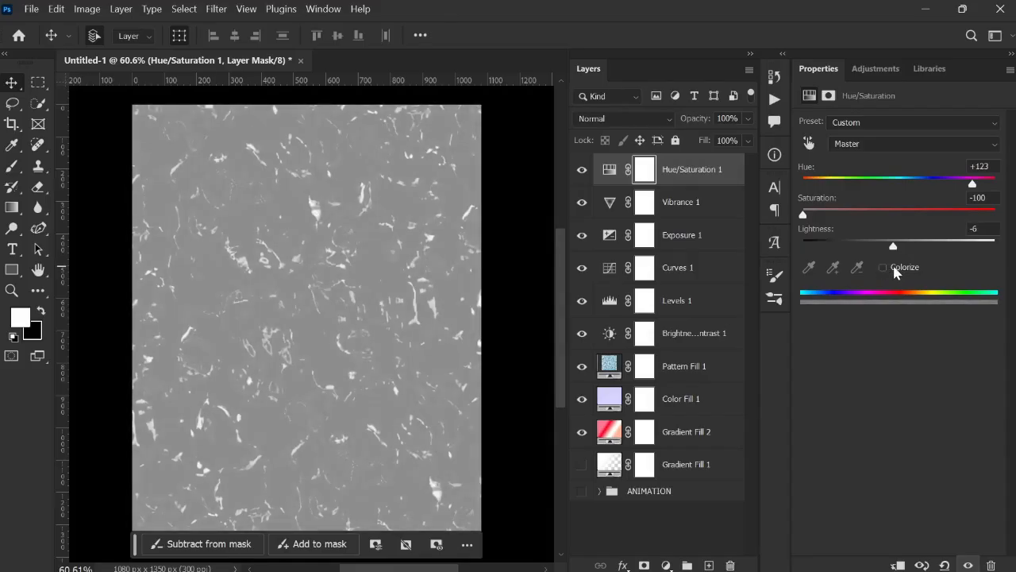
pyautogui.click(685, 513)
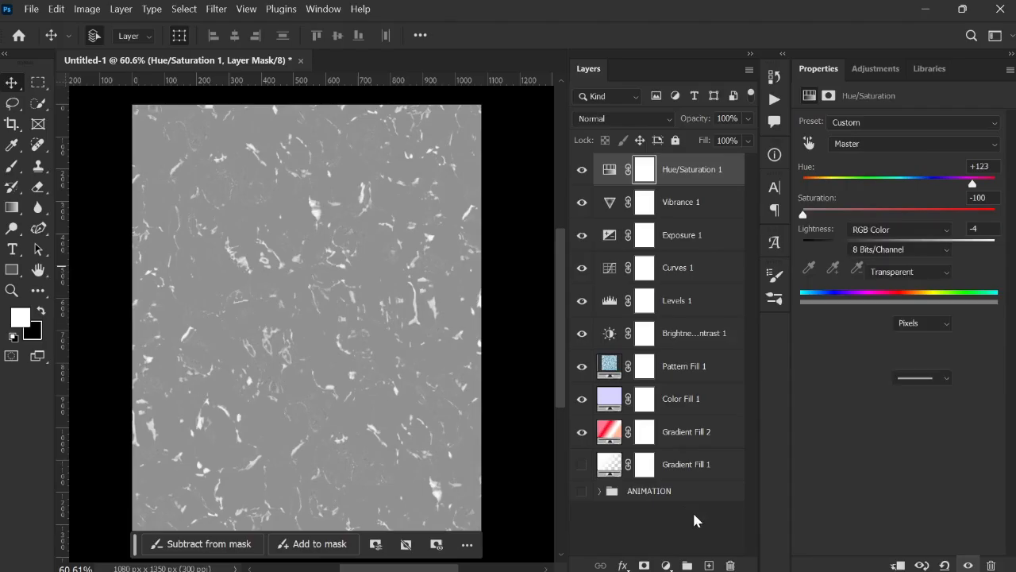
# - Add a Color Balance adjustment layer with midtones at Cyan-Red +63, Magenta-Green -42 and Yellow-Blue +59
pyautogui.click(666, 565)
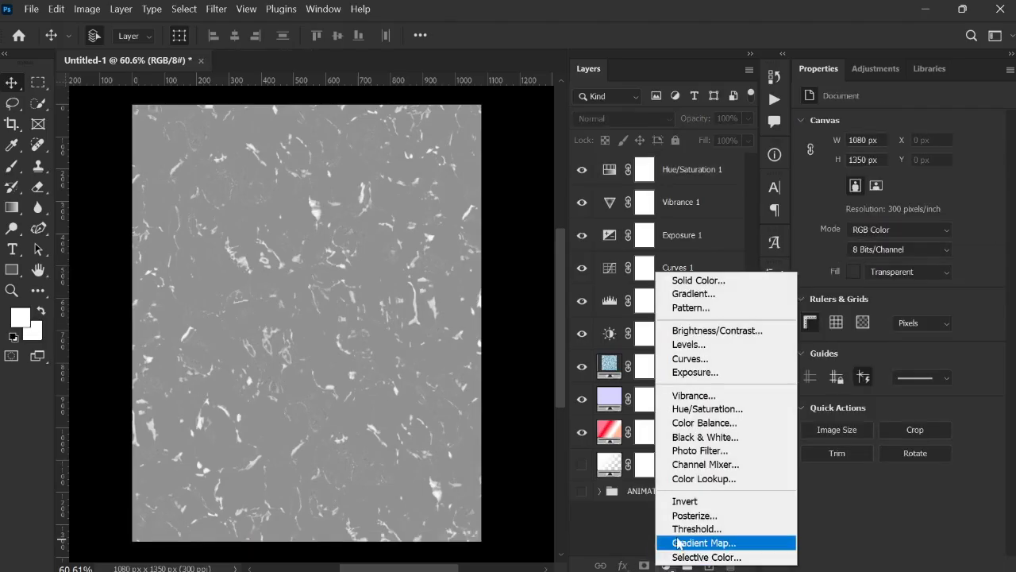
pyautogui.click(701, 423)
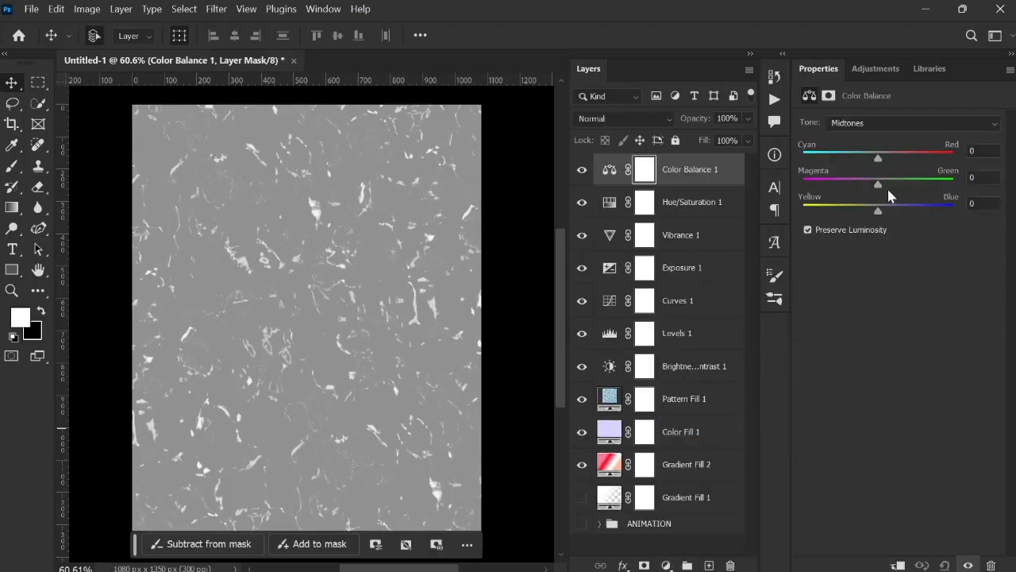
pyautogui.moveTo(877, 215); pyautogui.dragTo(920, 227)
pyautogui.moveTo(878, 184); pyautogui.dragTo(927, 169)
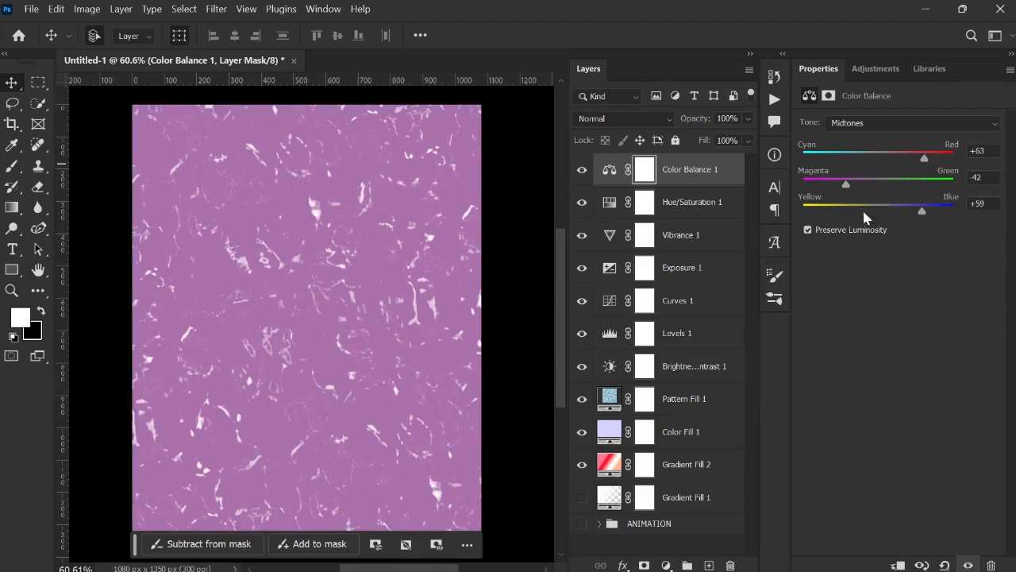
pyautogui.click(721, 542)
pyautogui.click(665, 565)
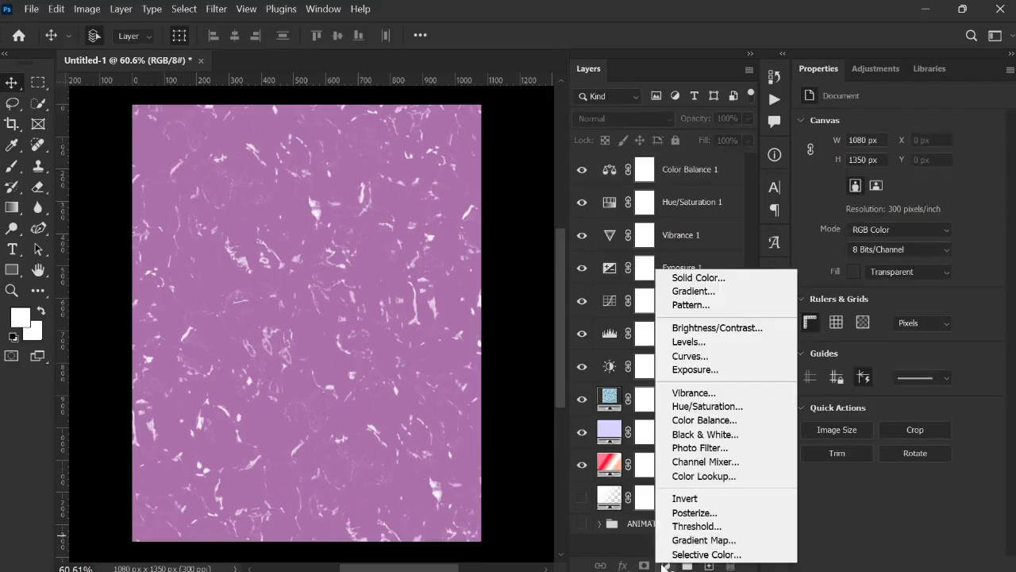
pyautogui.click(634, 542)
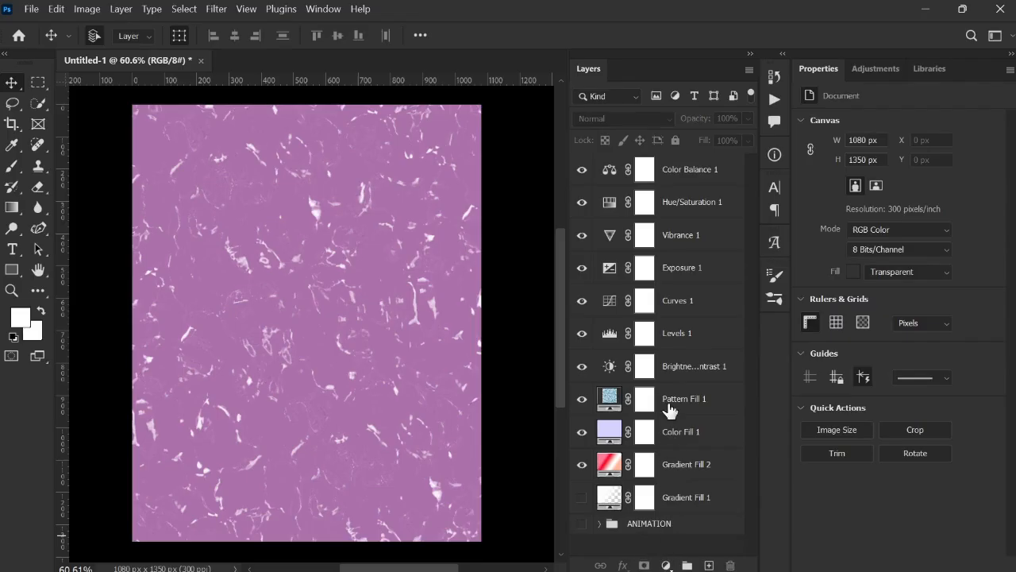
# - Add a vector mask to the Color Balance 1 layer alongside its layer mask
pyautogui.click(669, 175)
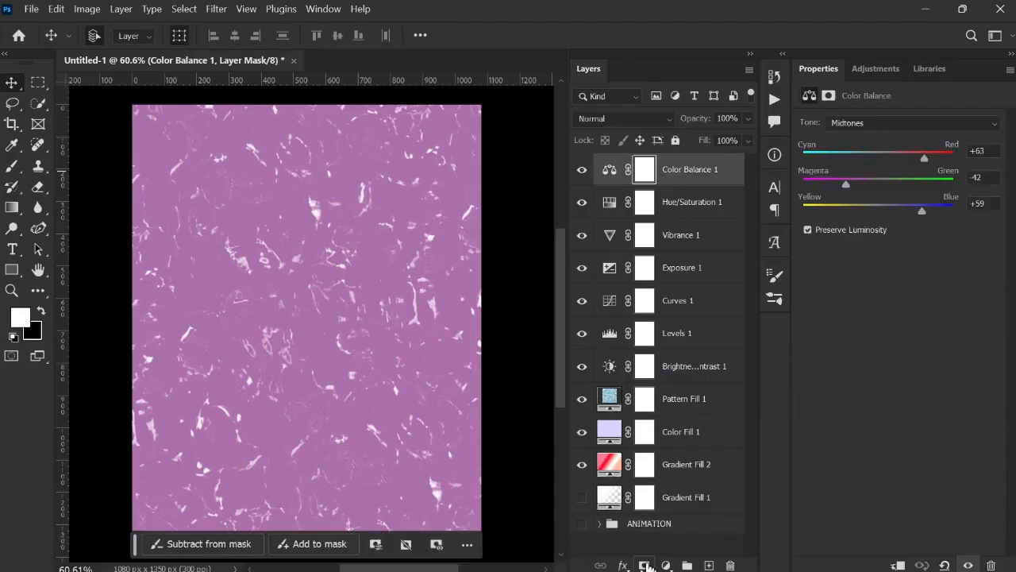
pyautogui.click(644, 565)
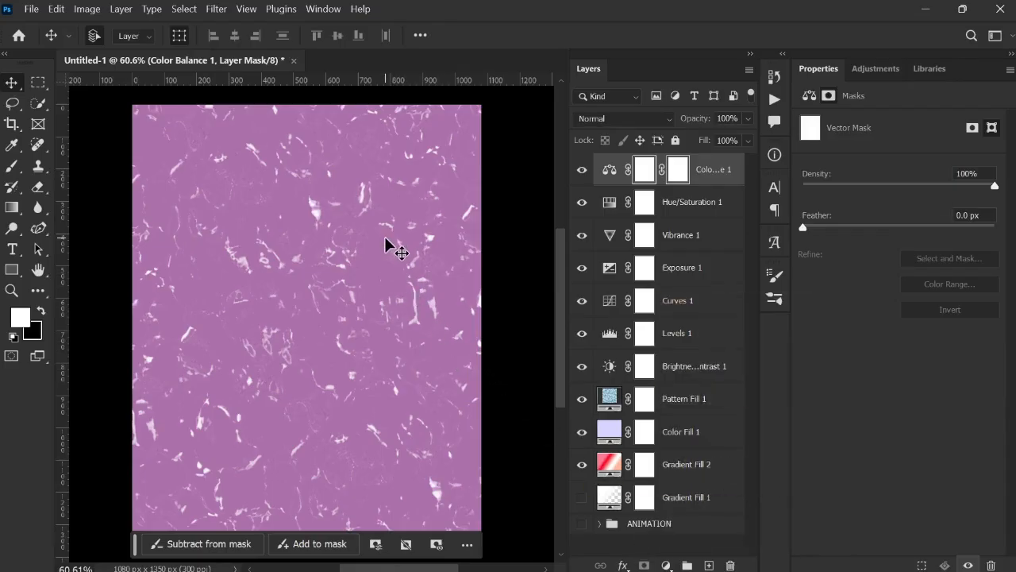
# - Try an Eraser stroke across the upper part of the canvas on the masked Color Balance 1 layer, and undo it
pyautogui.press('e')
pyautogui.moveTo(404, 147)
pyautogui.mouseDown()
pyautogui.moveTo(490, 224)
pyautogui.moveTo(400, 177)
pyautogui.moveTo(431, 165)
pyautogui.moveTo(444, 184)
pyautogui.moveTo(452, 143)
pyautogui.mouseUp()
pyautogui.hotkey('ctrl', 'z')
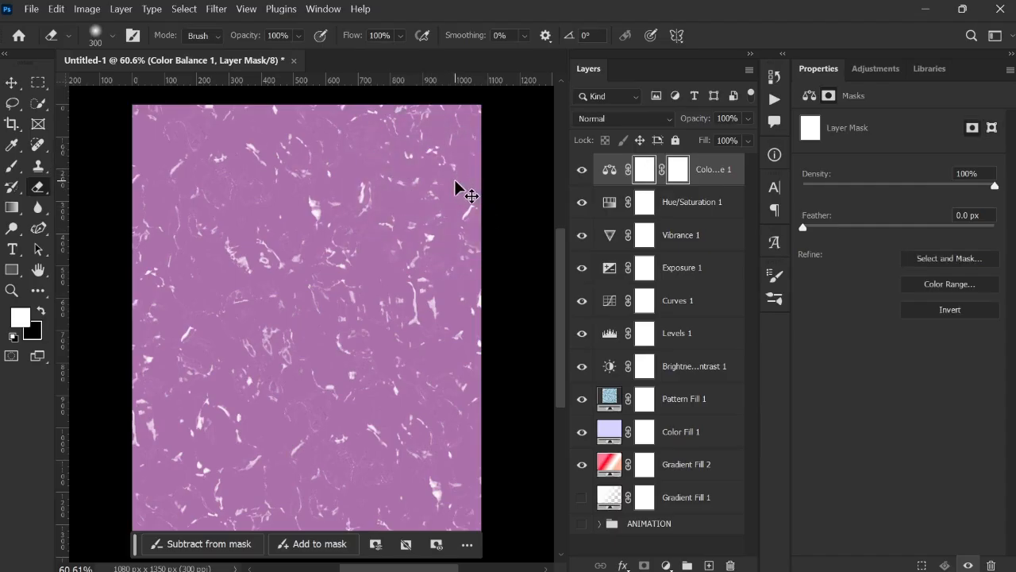
# - Choose the standard Eraser Tool from the eraser variants for working on the Color Balance 1 mask
pyautogui.click(39, 188)
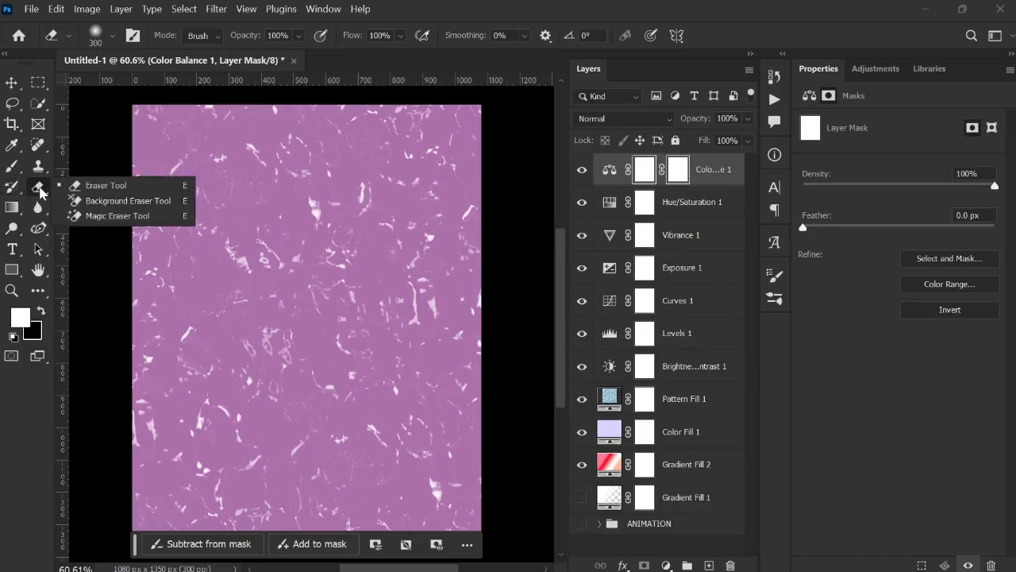
pyautogui.click(82, 192)
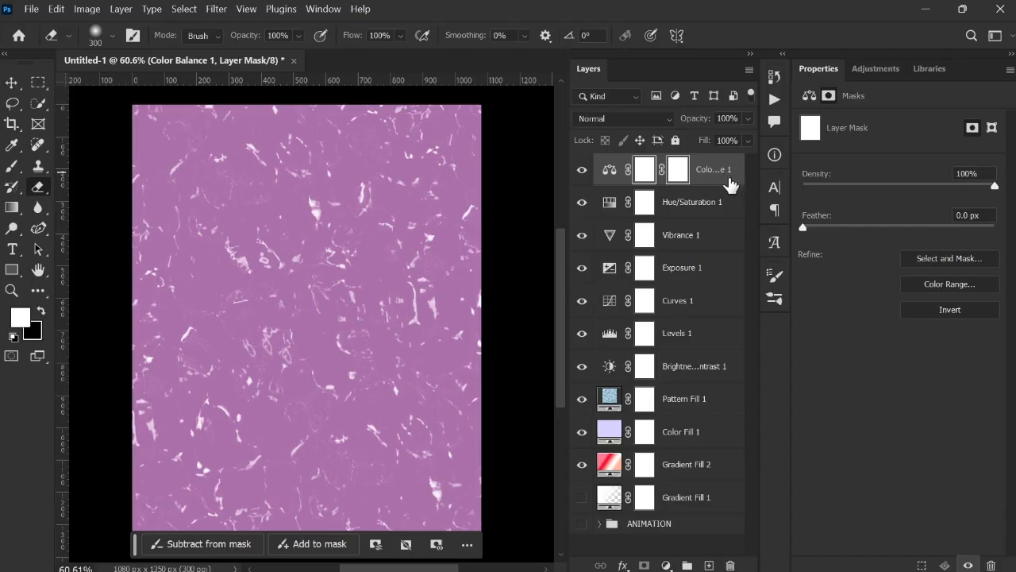
# - Erase roughly the upper half of the Color Balance 1 layer mask, switch to the Move Tool and deselect the layer
pyautogui.moveTo(452, 143)
pyautogui.mouseDown()
pyautogui.moveTo(383, 166)
pyautogui.moveTo(331, 153)
pyautogui.moveTo(390, 142)
pyautogui.moveTo(116, 138)
pyautogui.moveTo(347, 146)
pyautogui.moveTo(370, 162)
pyautogui.moveTo(269, 184)
pyautogui.moveTo(122, 189)
pyautogui.moveTo(341, 188)
pyautogui.moveTo(421, 204)
pyautogui.moveTo(387, 207)
pyautogui.moveTo(427, 208)
pyautogui.moveTo(162, 222)
pyautogui.moveTo(298, 221)
pyautogui.moveTo(354, 247)
pyautogui.moveTo(267, 246)
pyautogui.moveTo(481, 235)
pyautogui.moveTo(363, 263)
pyautogui.moveTo(455, 250)
pyautogui.moveTo(198, 287)
pyautogui.moveTo(141, 280)
pyautogui.moveTo(348, 305)
pyautogui.moveTo(381, 299)
pyautogui.mouseUp()
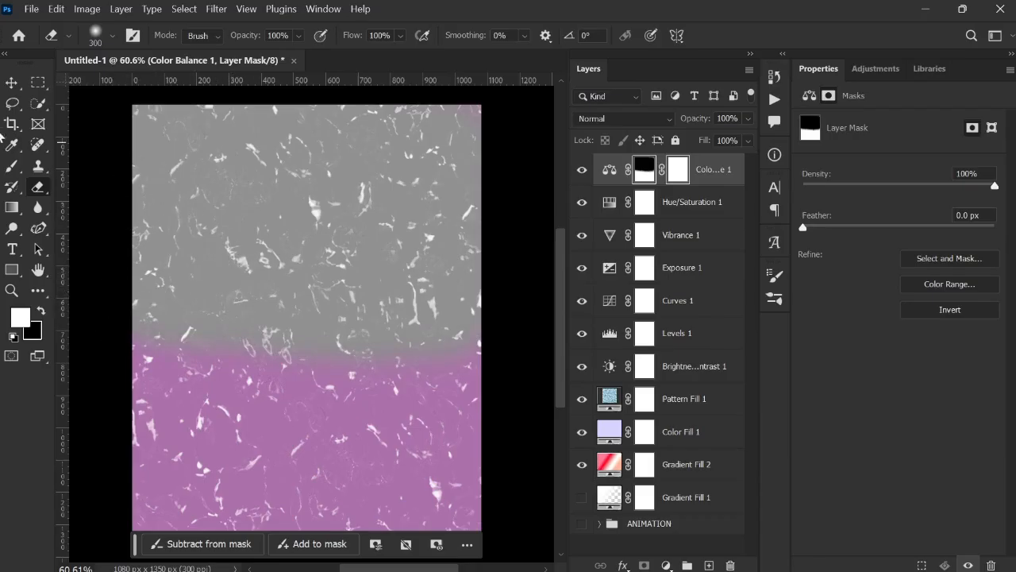
pyautogui.click(13, 82)
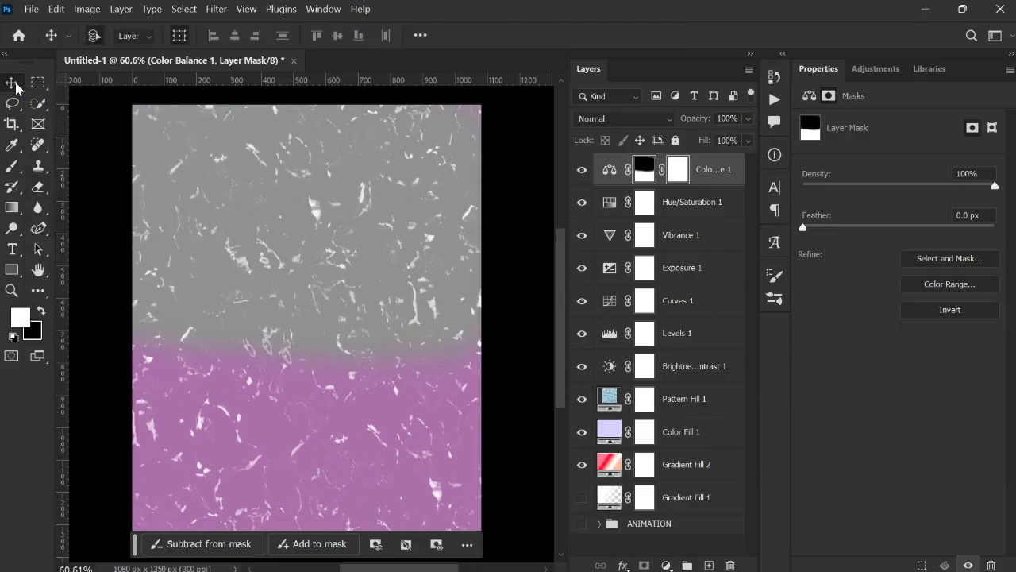
pyautogui.click(540, 230)
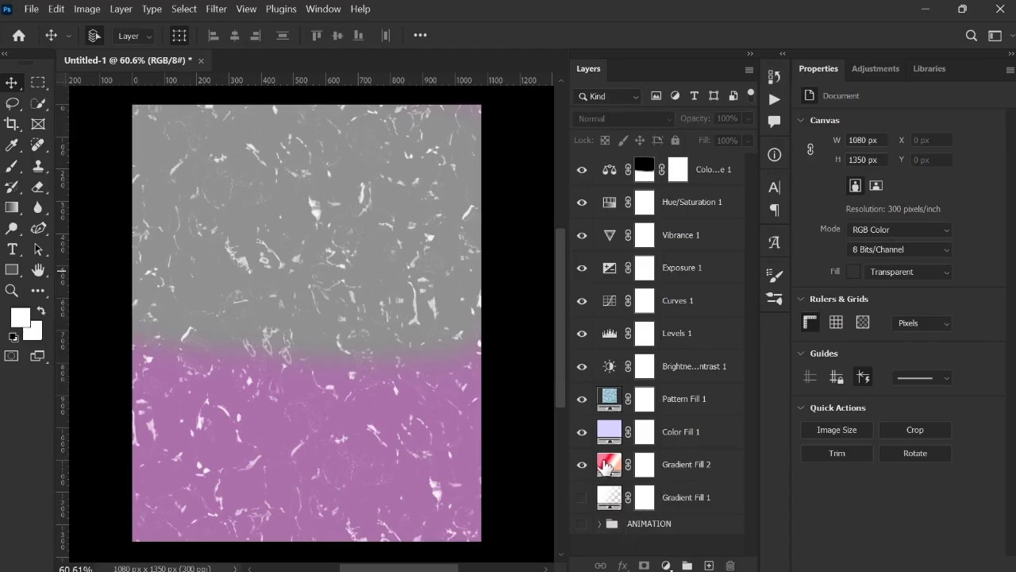
# - Select the Gradient Fill 2 layer and review the layer effects available for it, from Blending Options to Drop Shadow, without applying any
pyautogui.moveTo(624, 559)
pyautogui.click(686, 473)
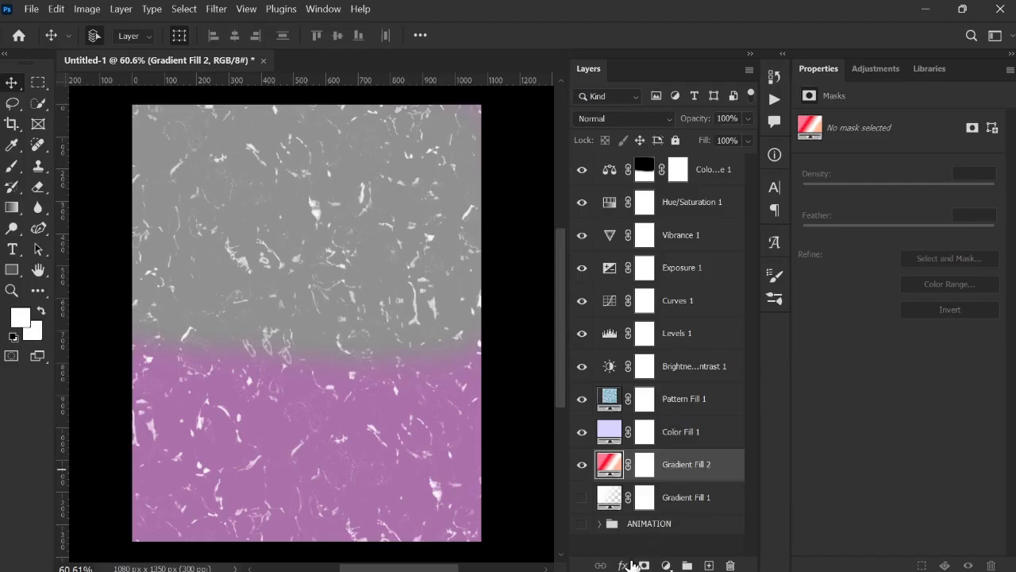
pyautogui.click(624, 566)
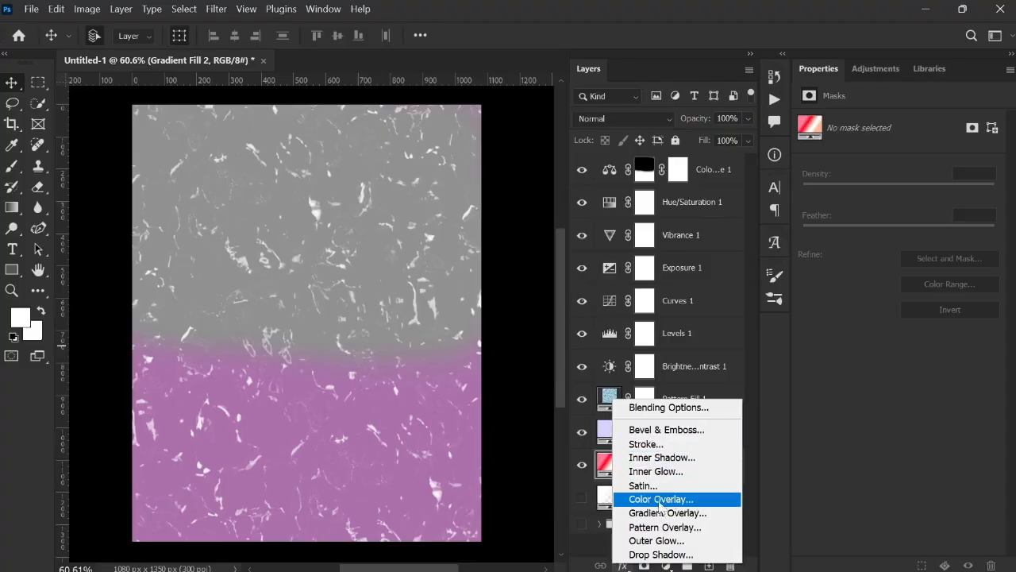
pyautogui.click(523, 340)
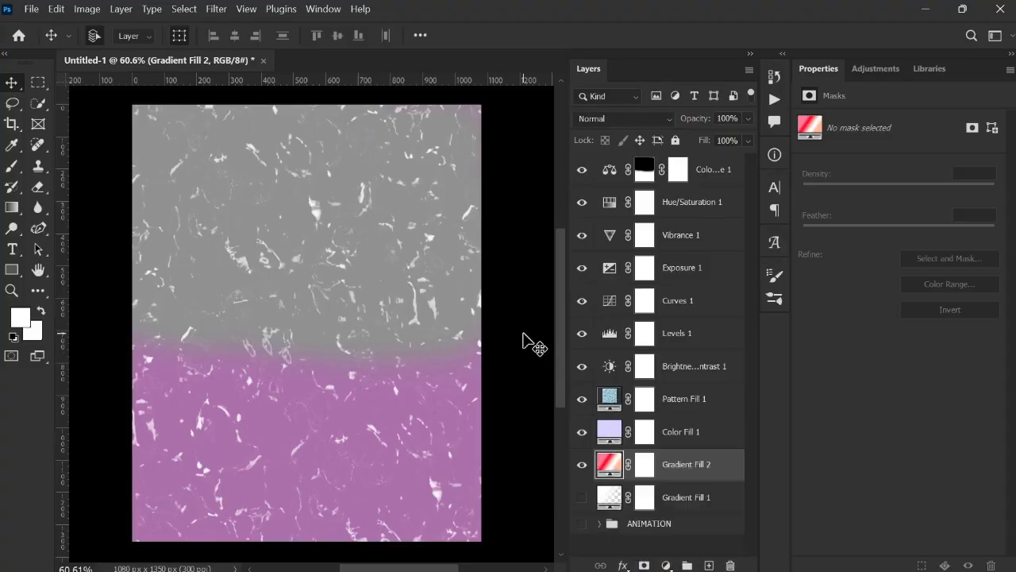